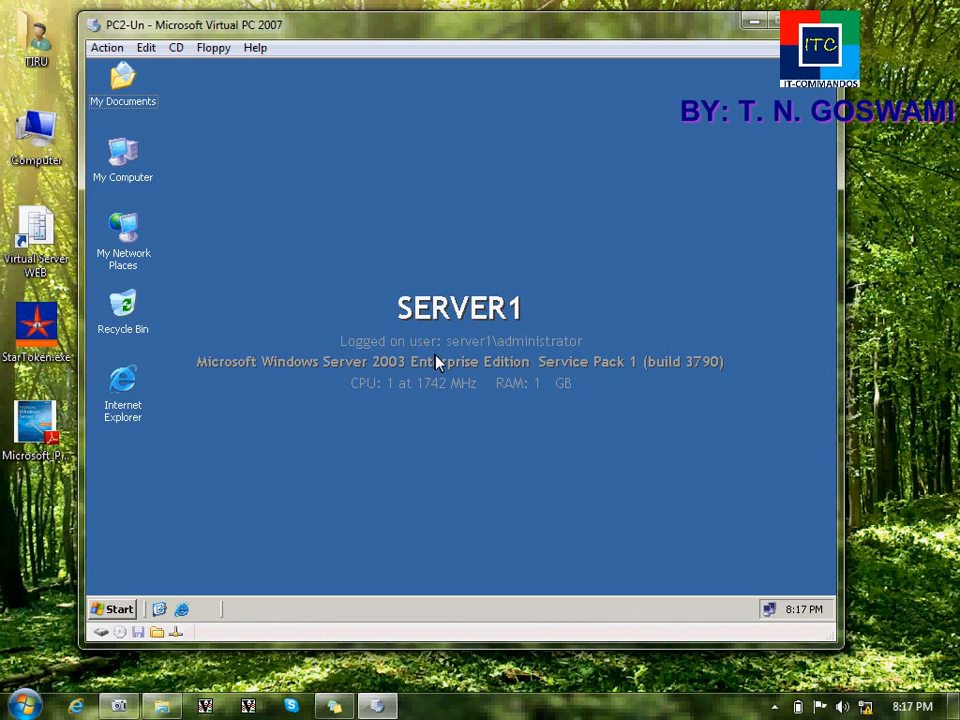
Step: Review the server's network connection address details, then close the status window
double_click(769, 609)
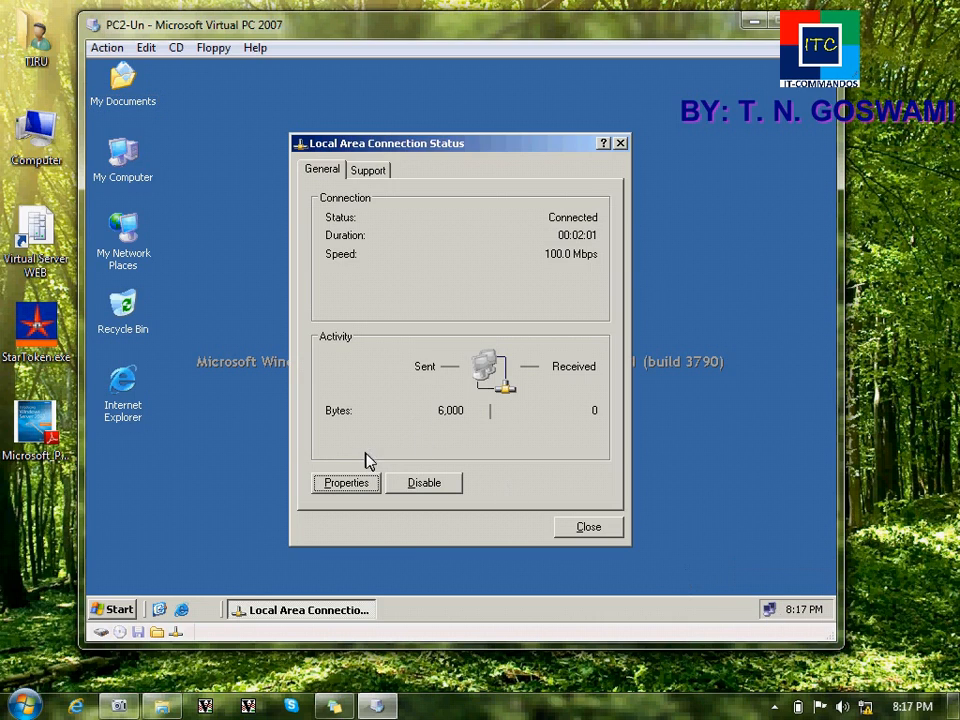
left_click(366, 171)
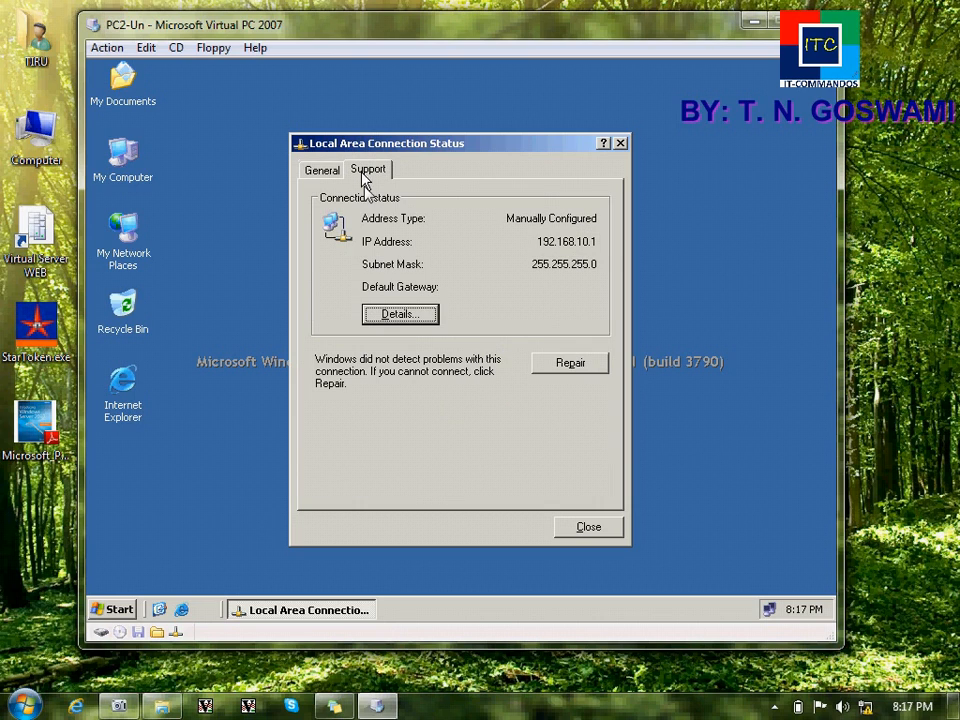
left_click(402, 316)
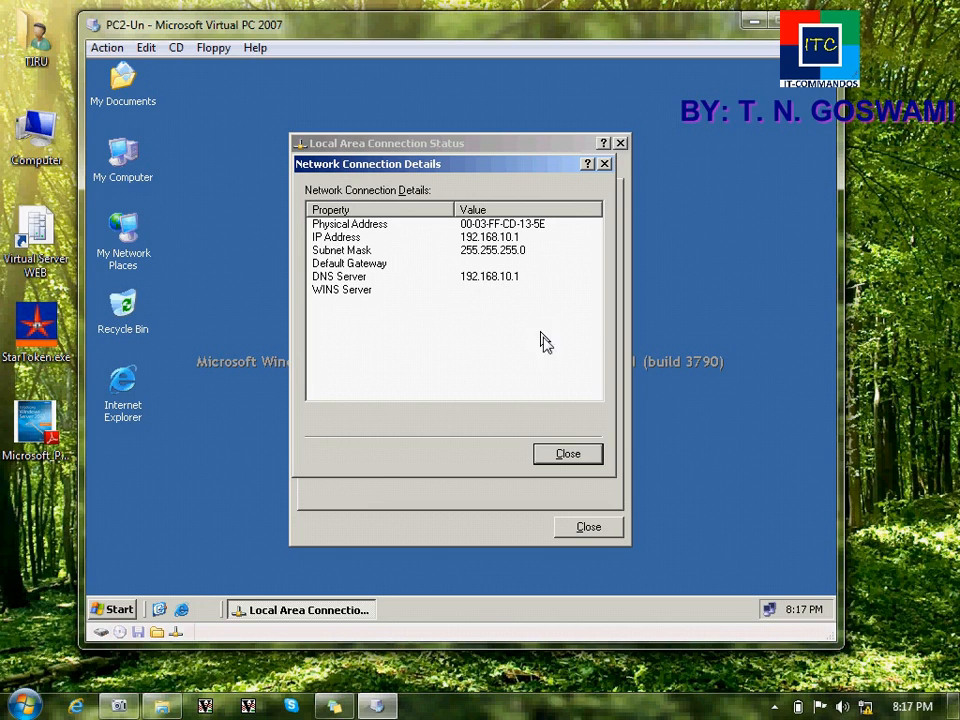
left_click(564, 456)
left_click(584, 527)
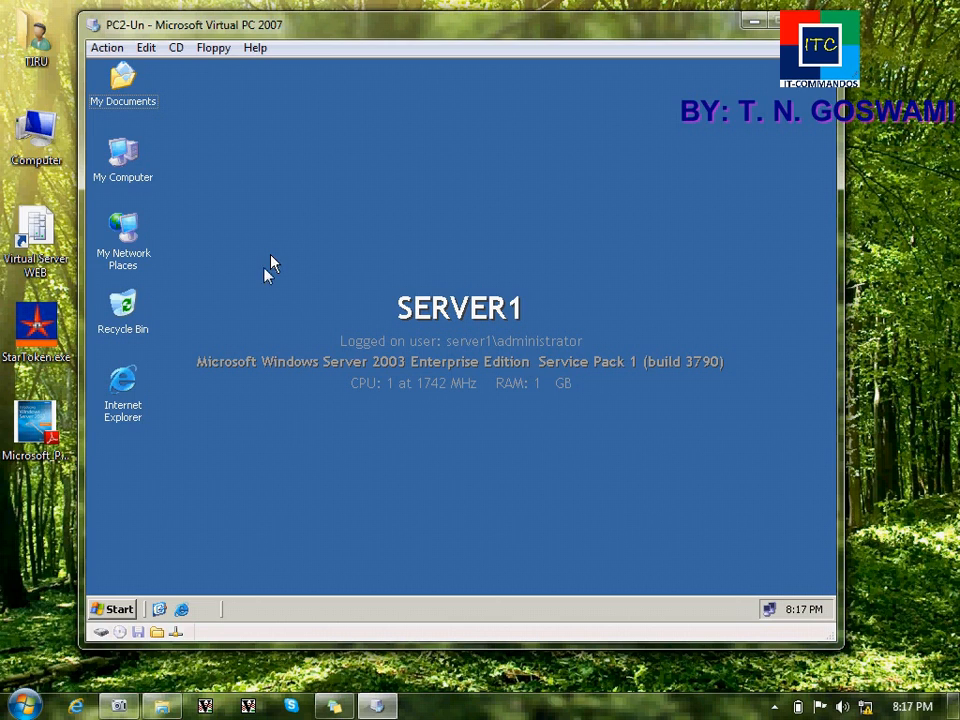
Step: Capture WIN Srv 2k3 ent sp1.iso from VLAB (E:)\CD_IMZ and exit its welcome screen
left_click(176, 47)
left_click(212, 110)
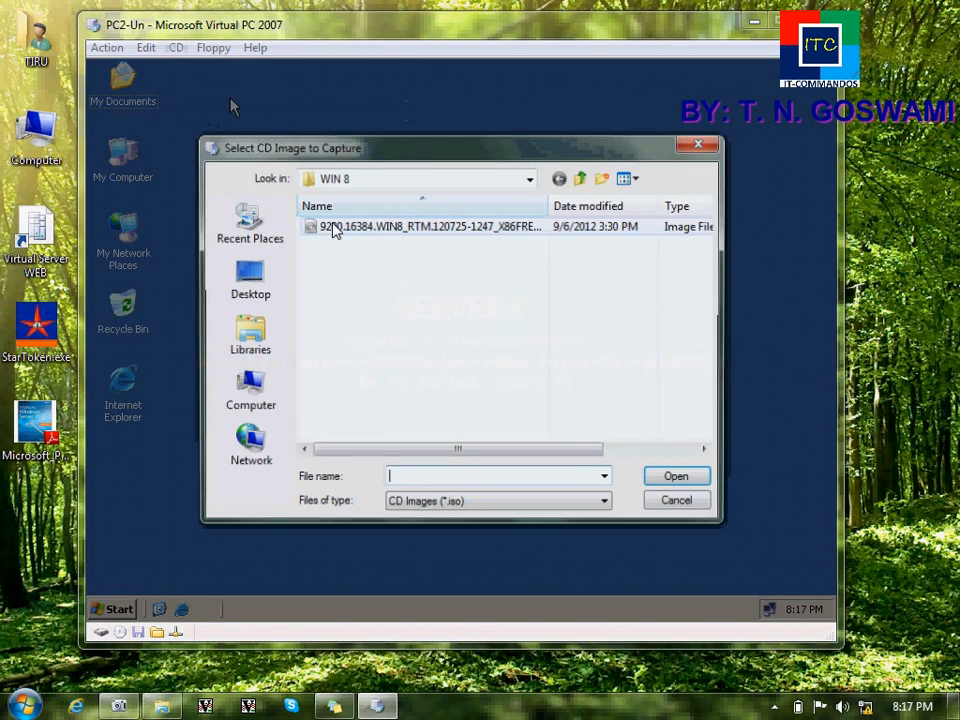
left_click(248, 390)
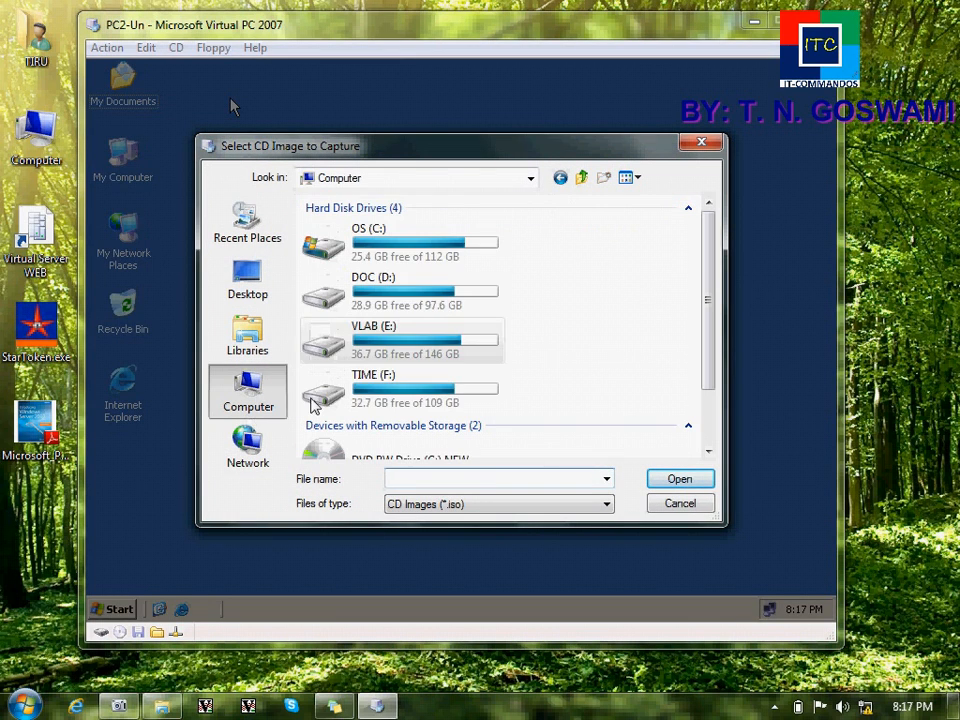
double_click(388, 346)
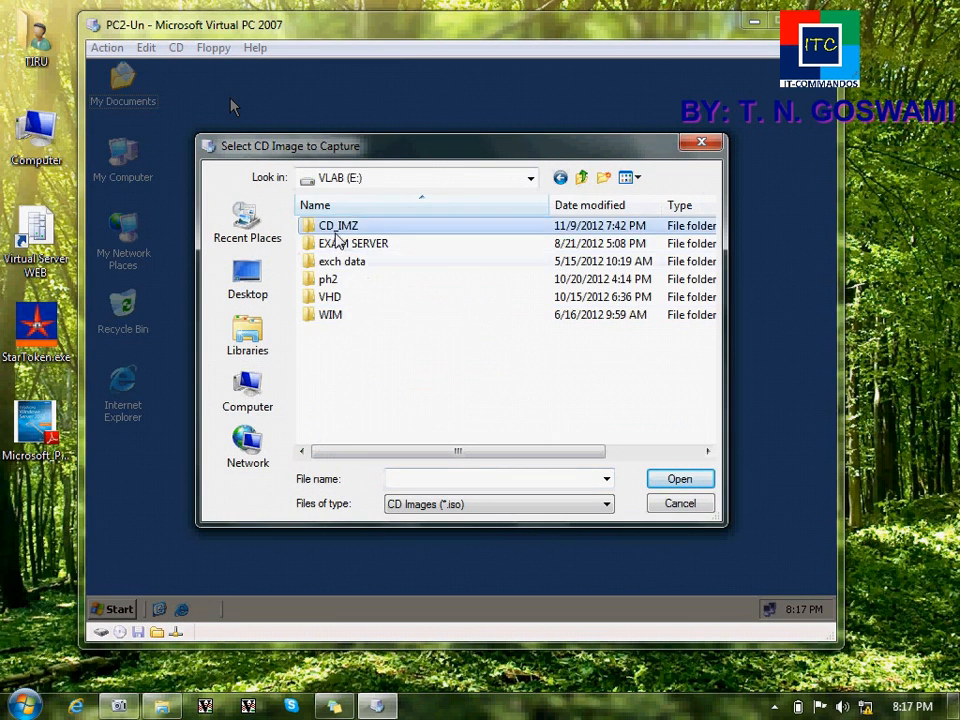
double_click(337, 228)
scroll(362, 438, "down", 5)
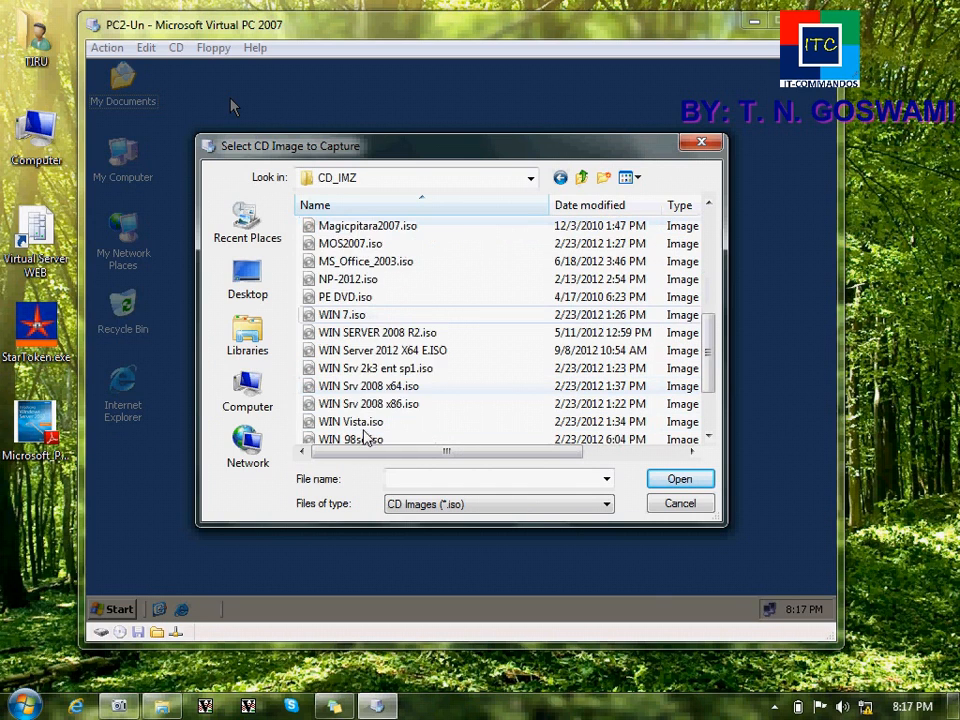
scroll(365, 438, "down", 1)
double_click(385, 311)
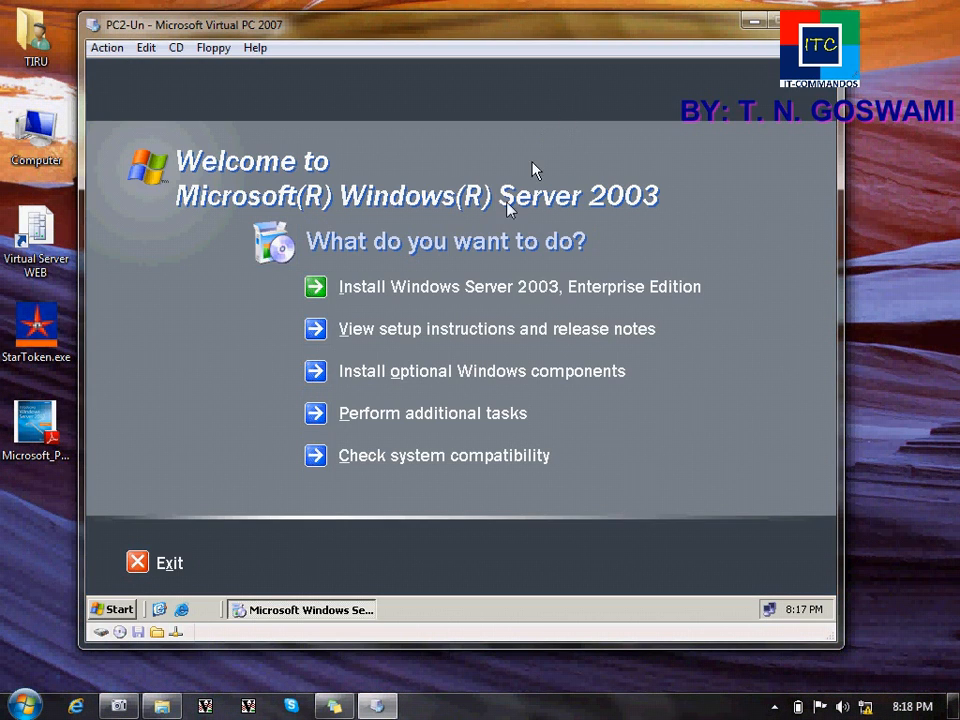
left_click(140, 563)
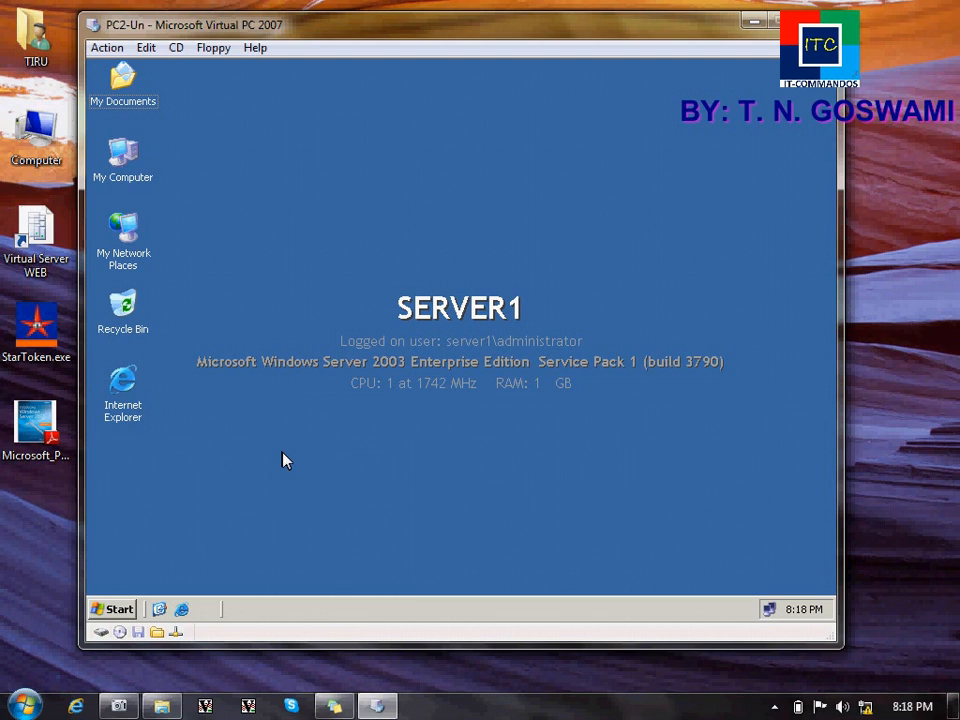
Step: Run dcpromo to launch the Active Directory Installation Wizard
key("super+r")
type("dcpromo")
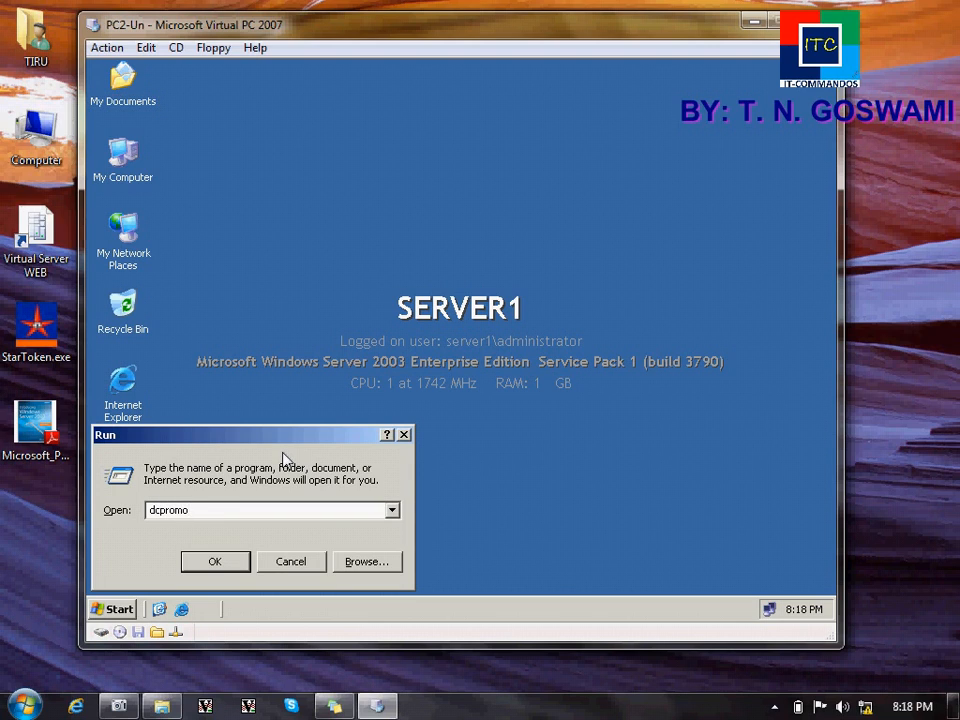
key("Return")
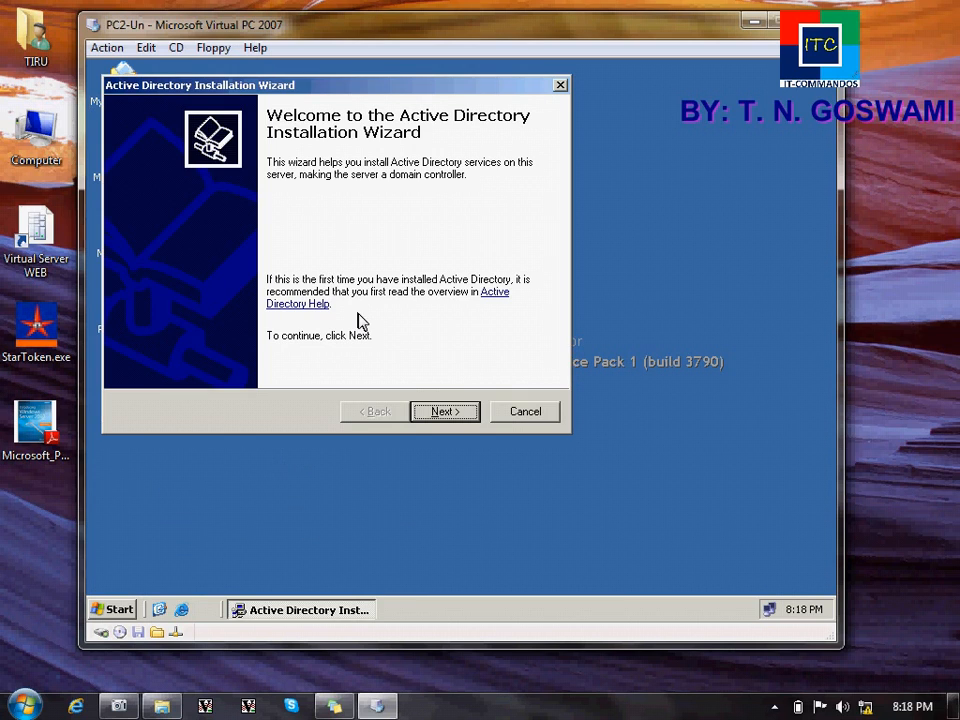
Step: Choose a domain controller for a new domain and enter bpl.com as its DNS name
left_click(441, 418)
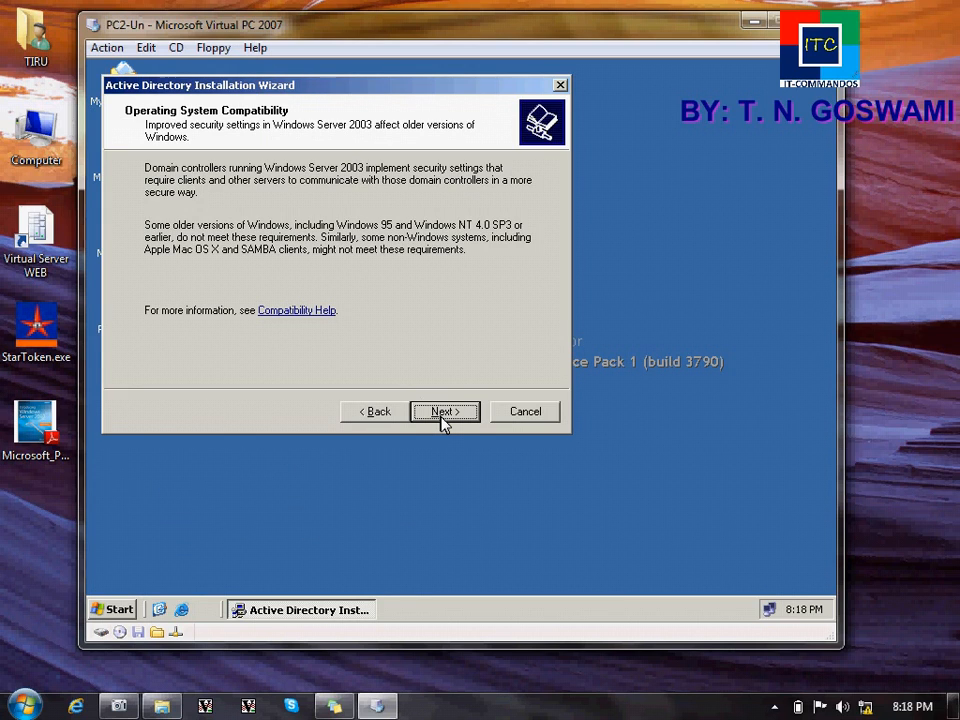
left_click(443, 418)
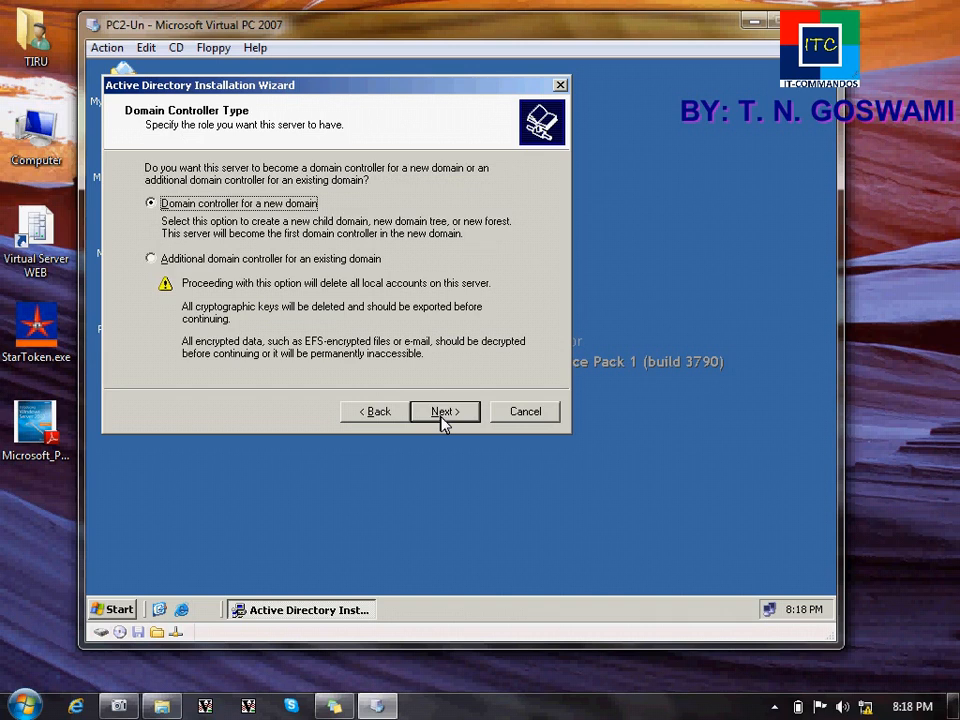
left_click(443, 418)
left_click(443, 418)
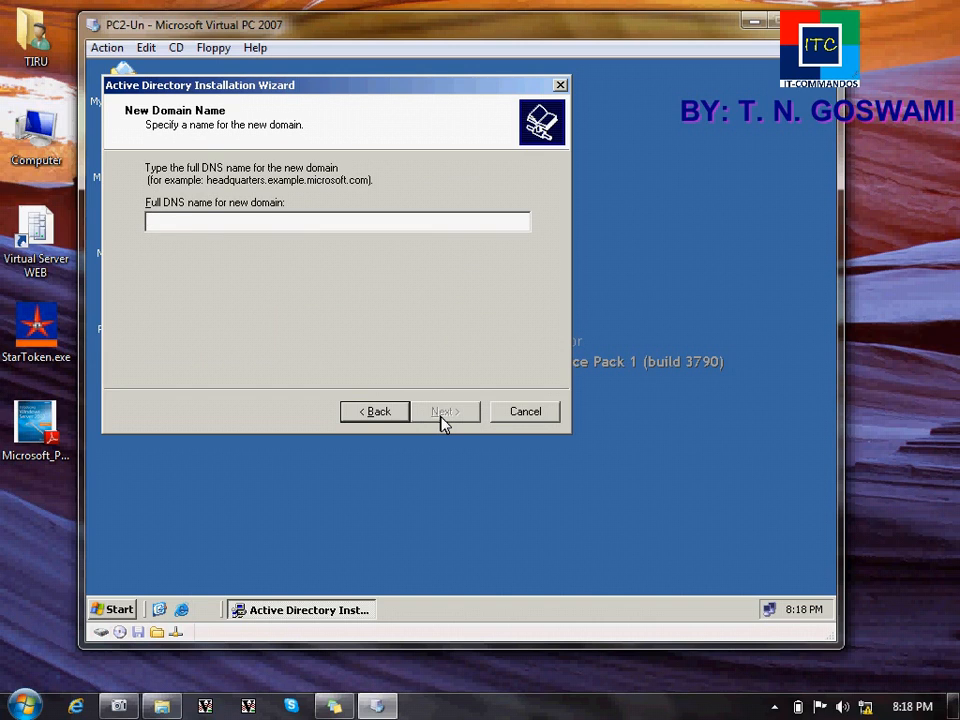
type("bpl.com")
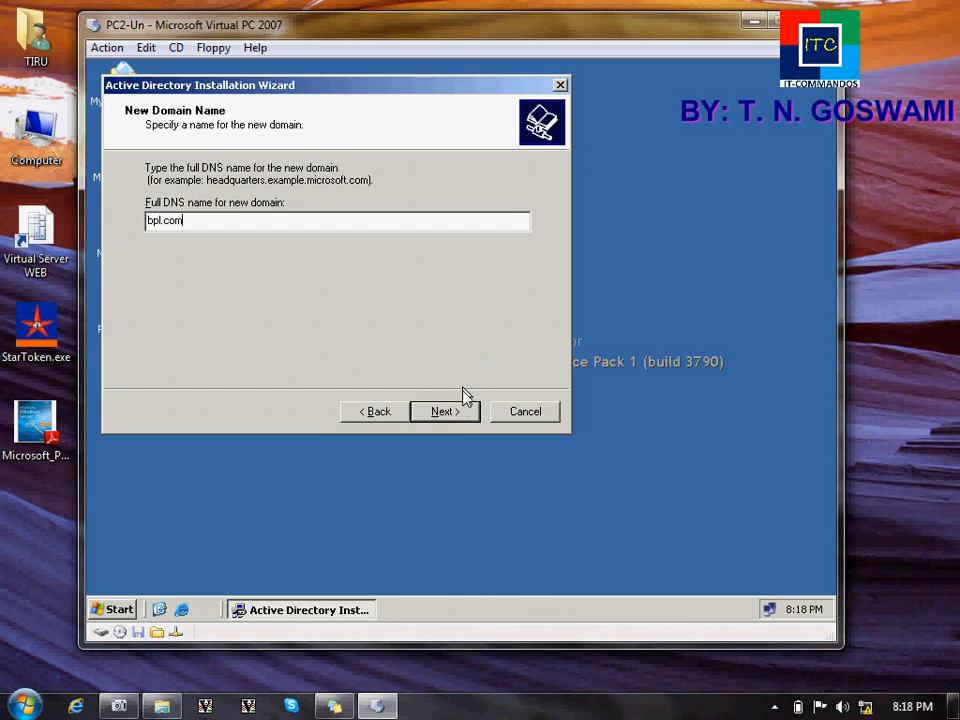
left_click(459, 413)
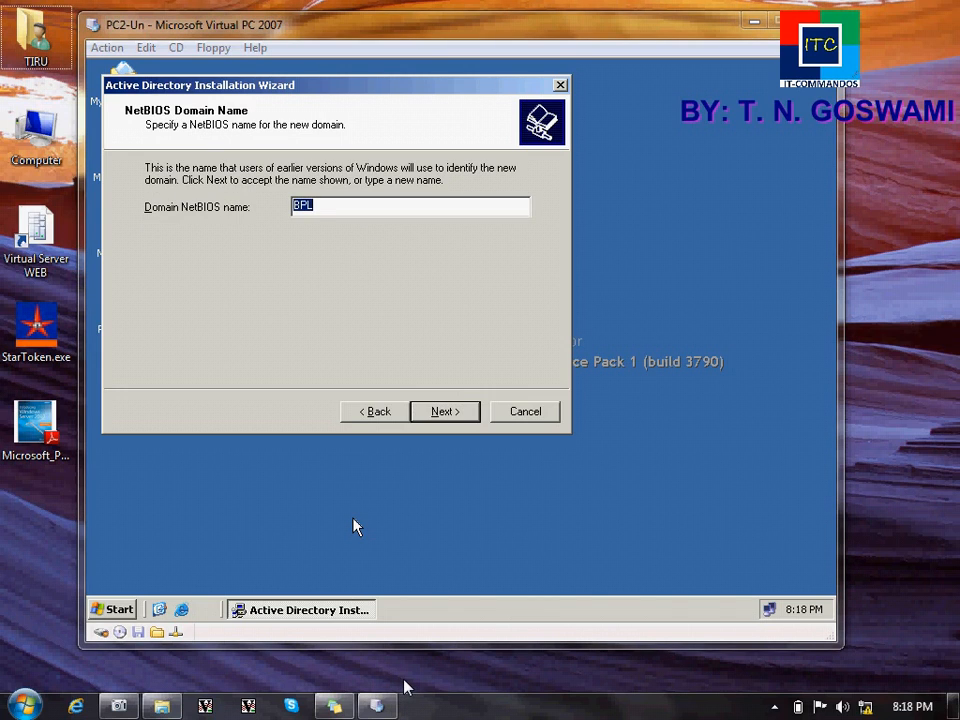
Step: Accept NetBIOS name BPL, default database, log and SYSVOL folders, DNS install and permissions
left_click(455, 418)
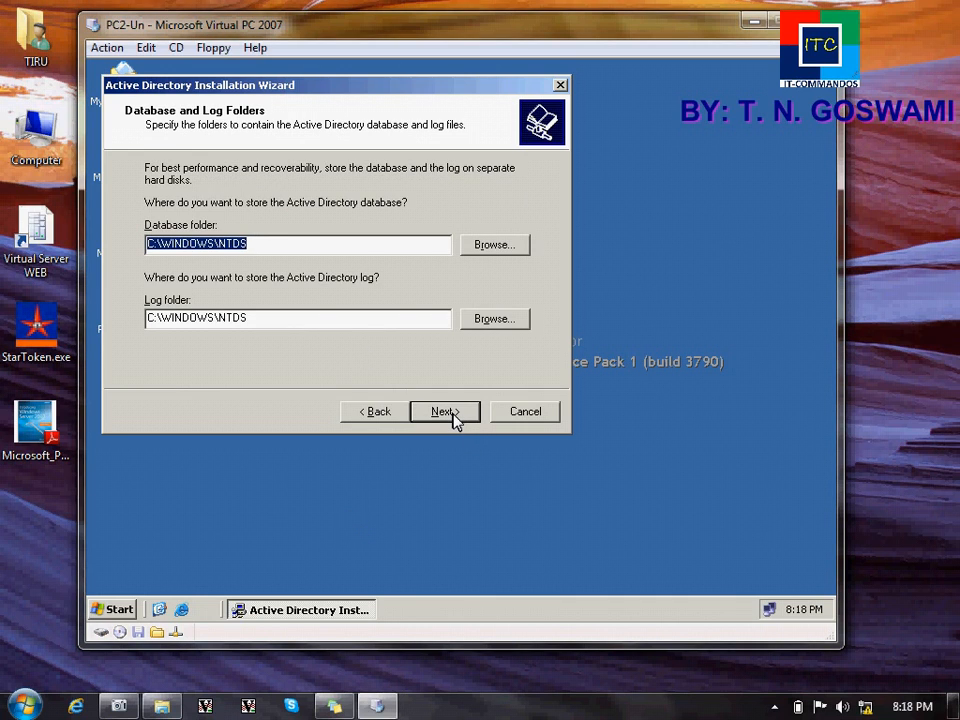
left_click(445, 412)
left_click(452, 416)
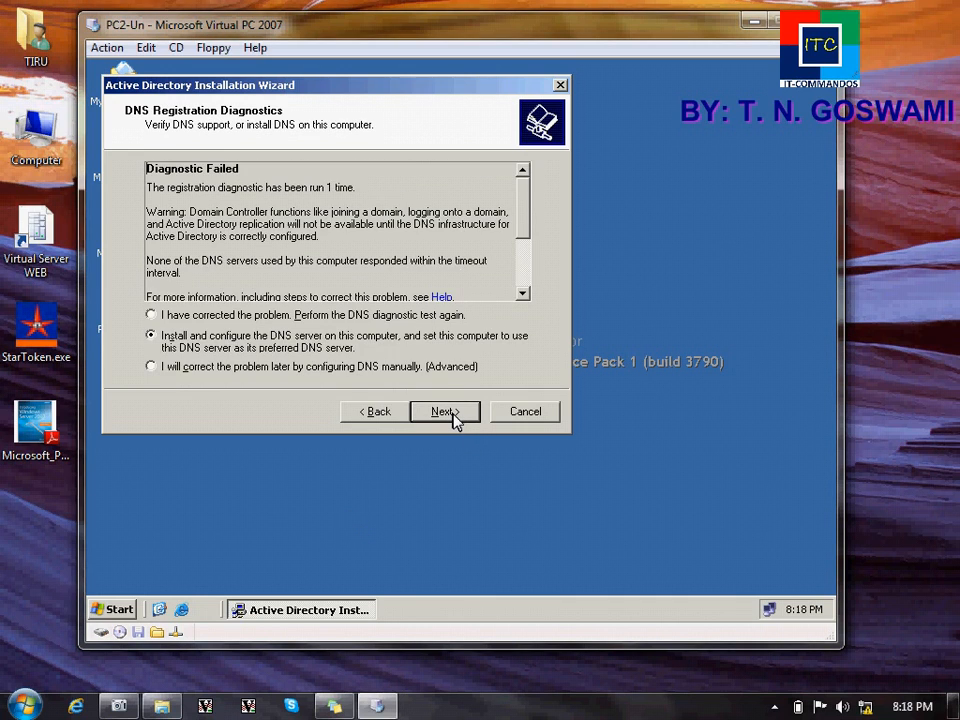
left_click(453, 417)
left_click(455, 418)
Step: Enter and confirm the restore mode password, then start configuring Active Directory
type("•••••••••")
key("Tab")
type("•••••••••")
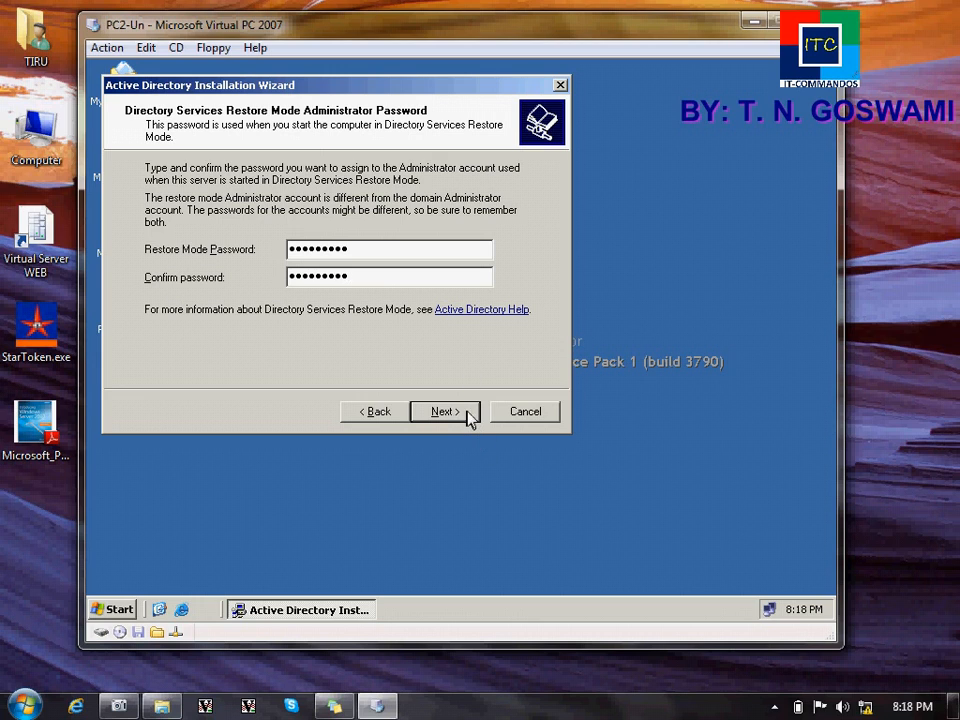
left_click(467, 413)
left_click(467, 413)
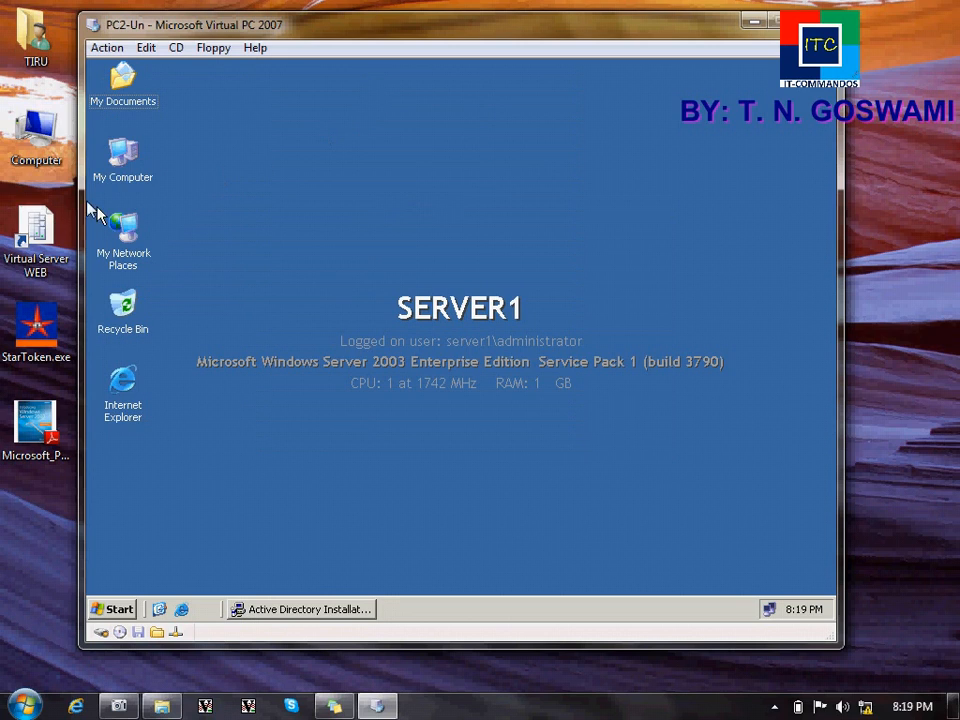
Step: Quick-format Local Disk (E:) from My Computer and close the format window
double_click(113, 180)
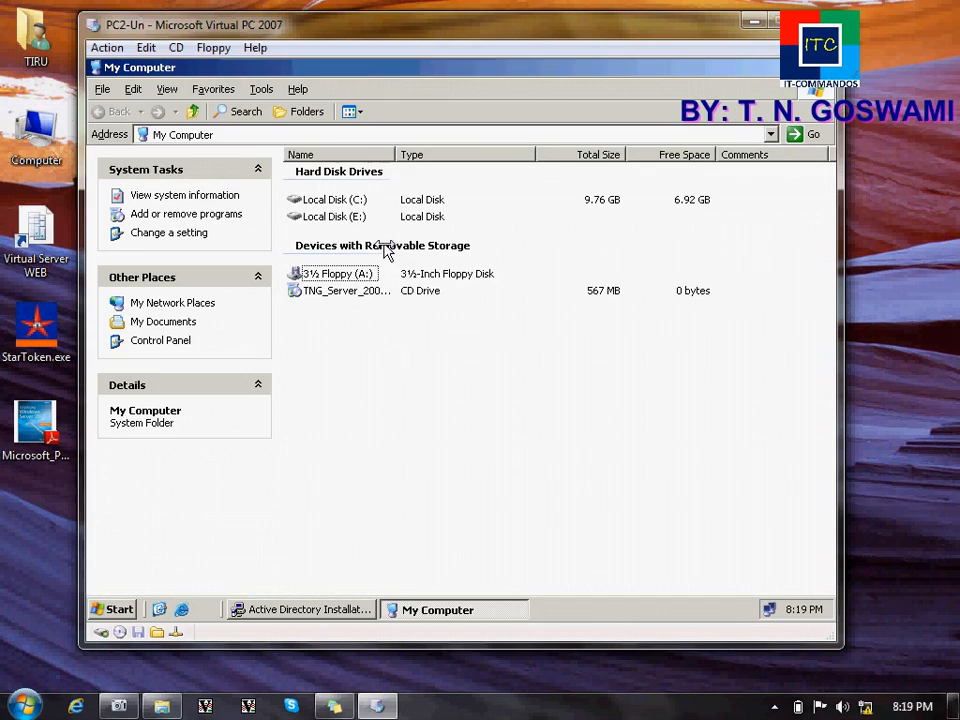
left_click(358, 220)
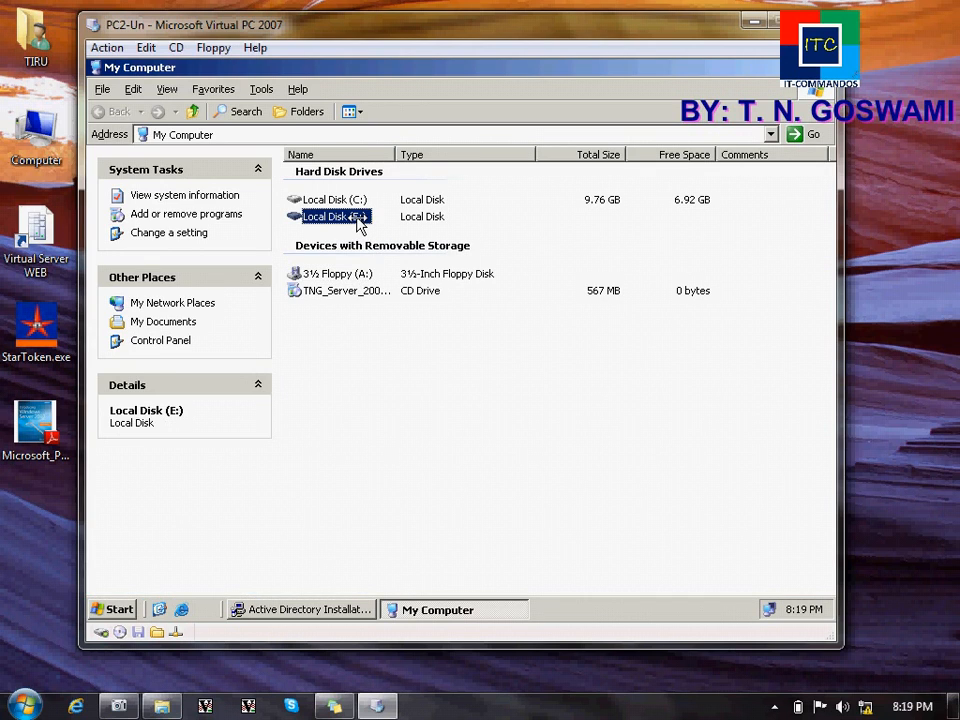
right_click(358, 220)
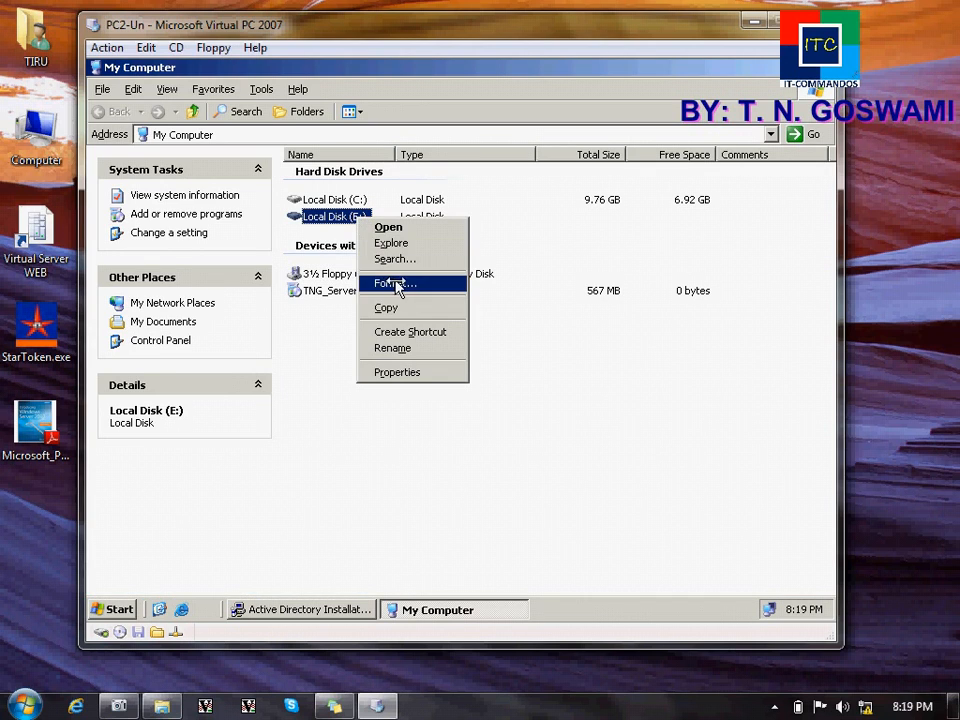
left_click(392, 282)
left_click(220, 385)
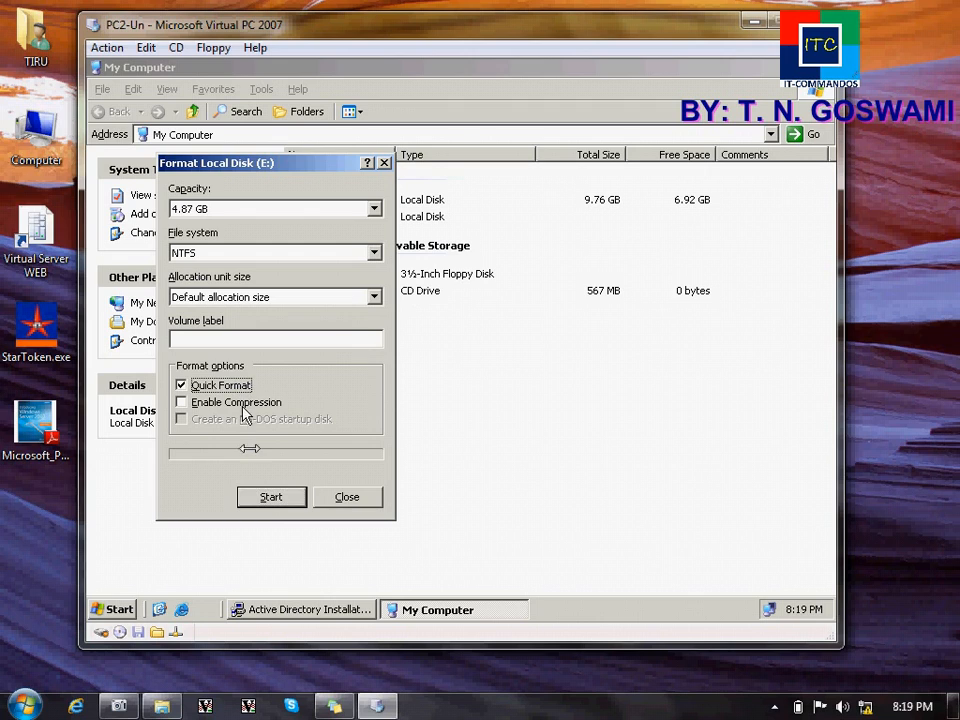
left_click(270, 497)
left_click(424, 379)
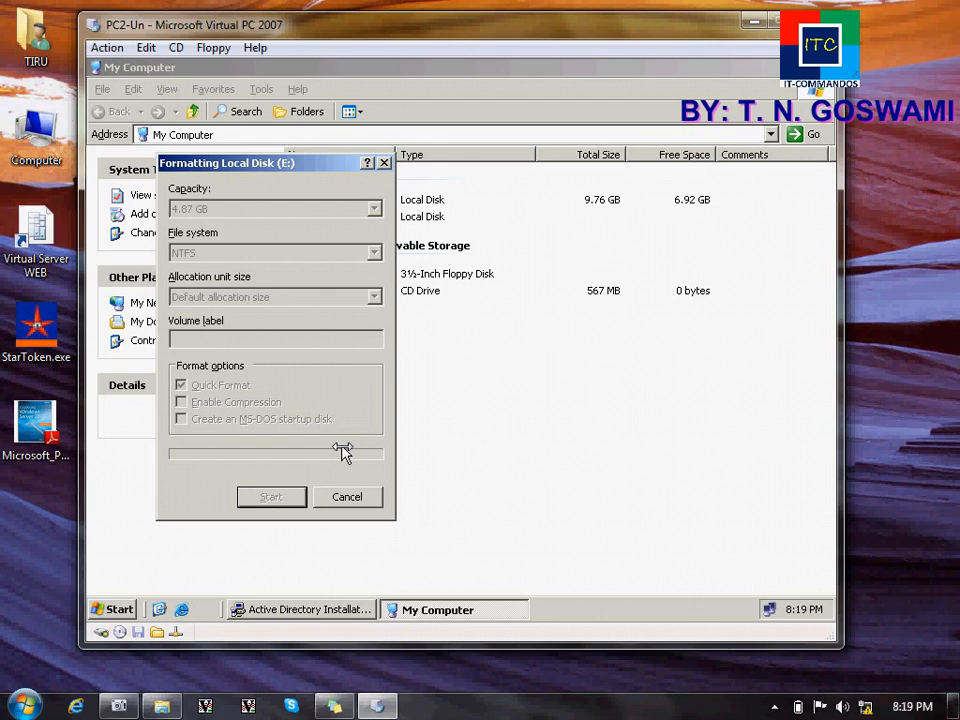
left_click(465, 380)
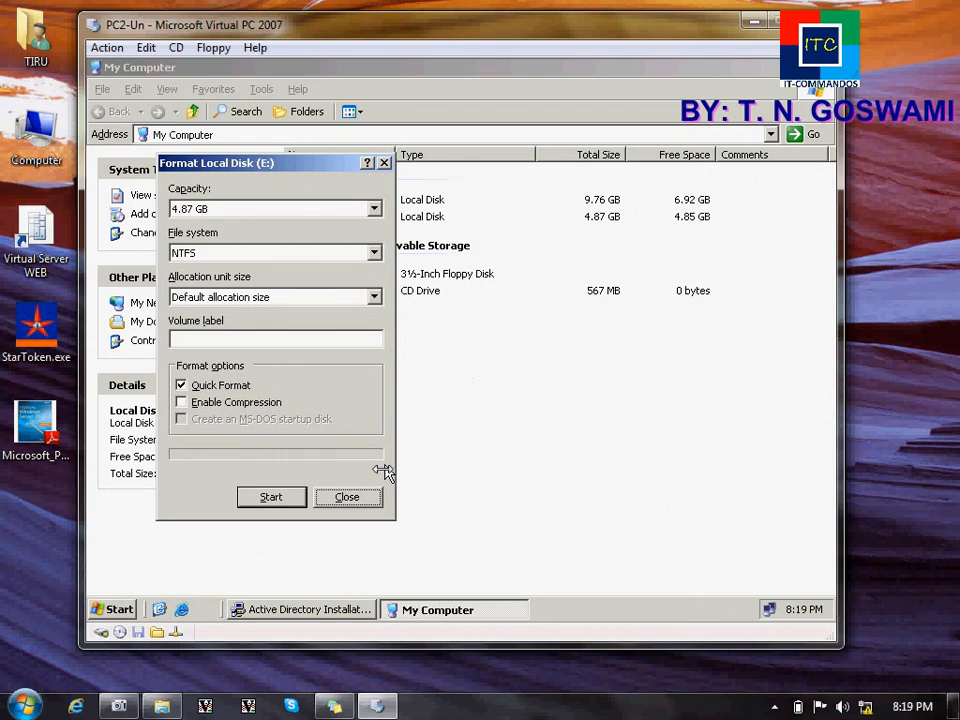
left_click(373, 495)
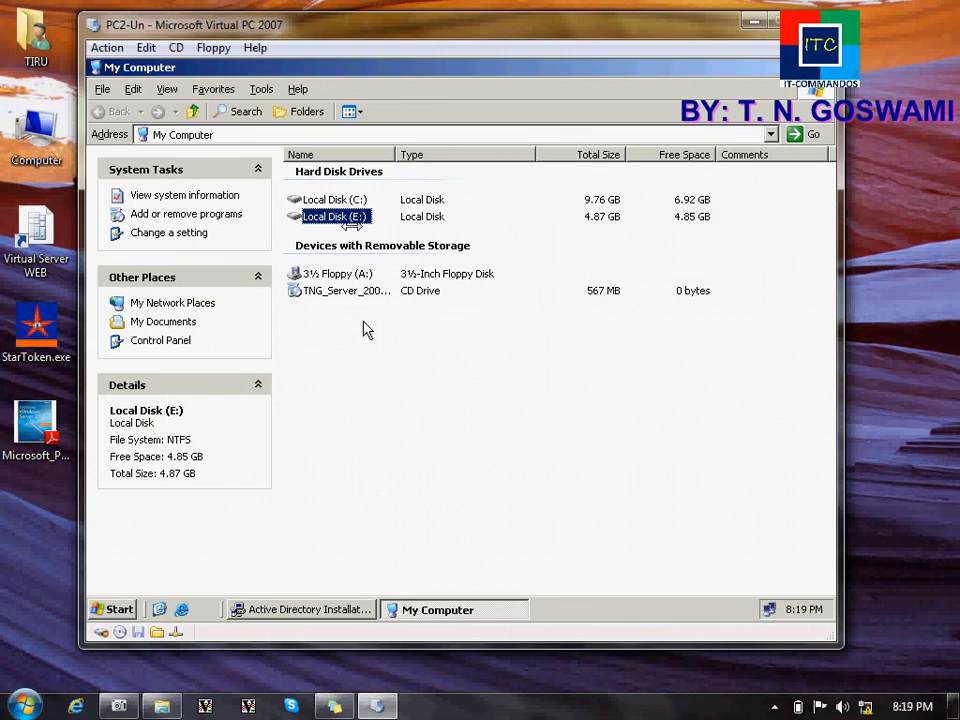
Step: Open the formatted E: drive to check it, then close My Computer
double_click(340, 217)
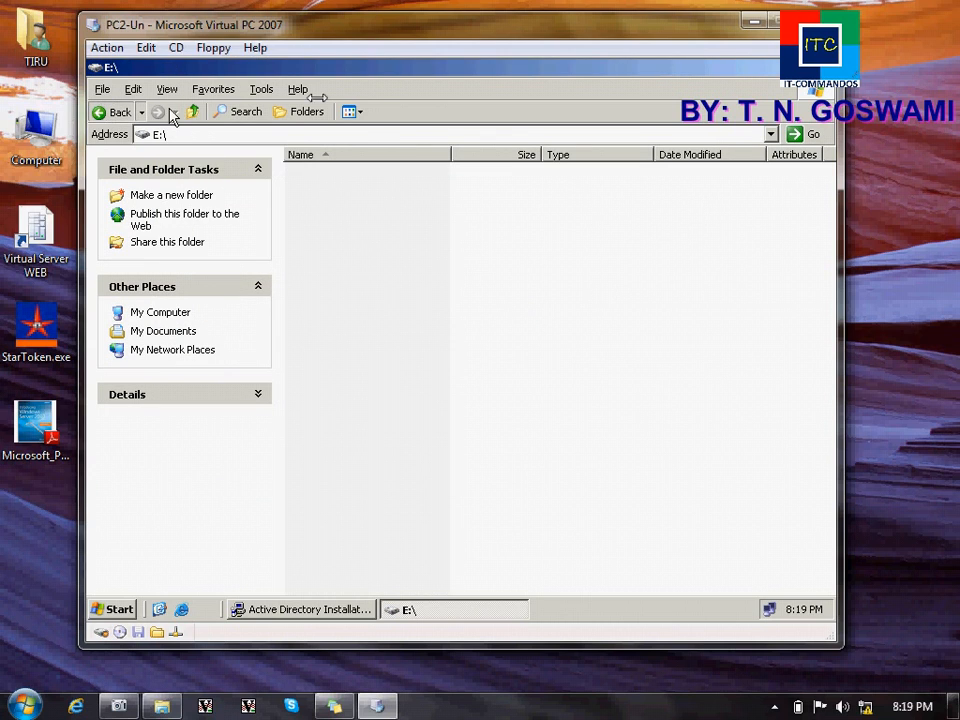
key("BackSpace")
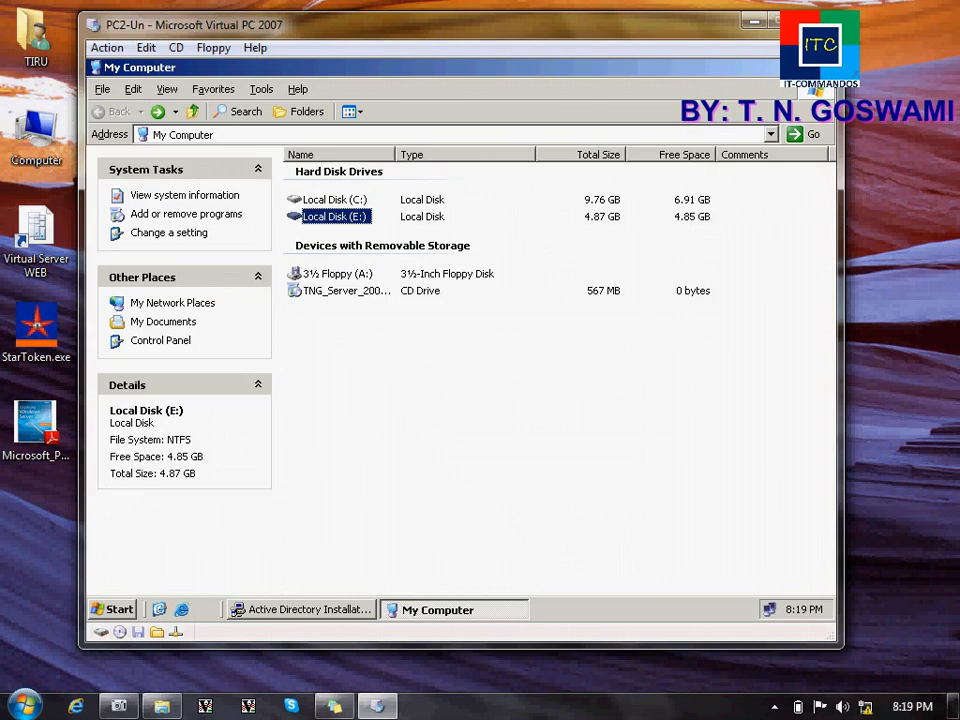
left_click(827, 68)
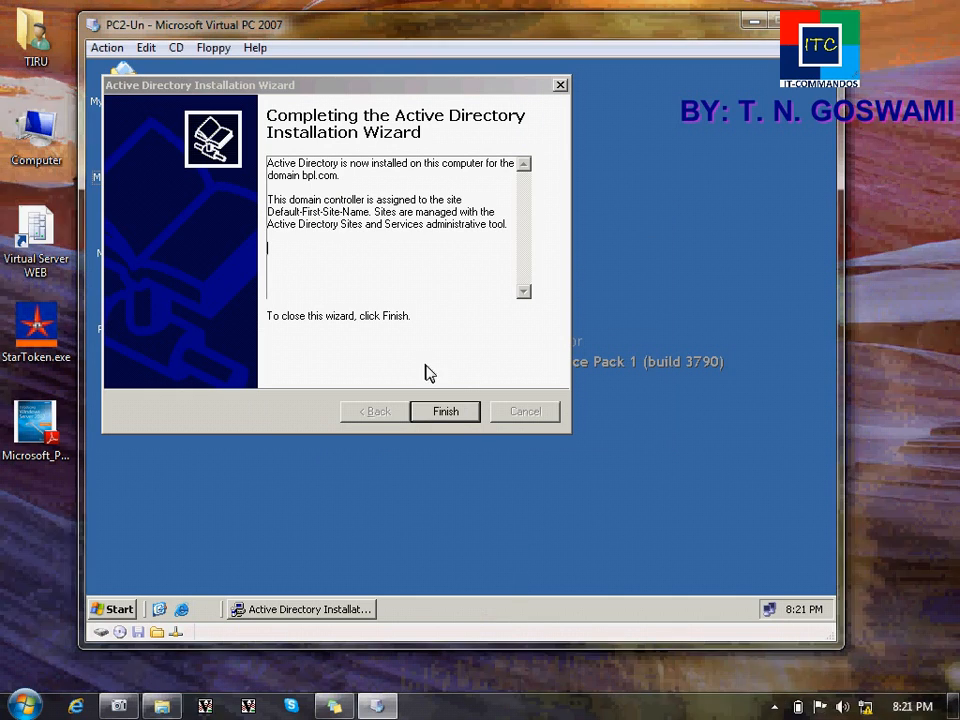
Step: Finish the Active Directory Installation Wizard and choose Restart Now
left_click(456, 414)
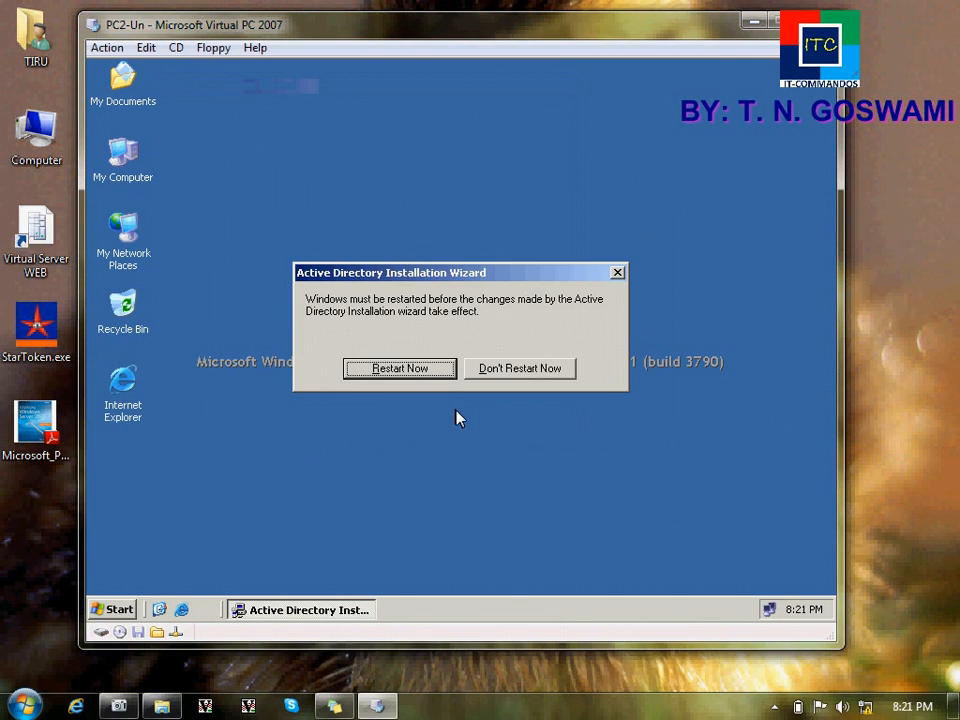
left_click(414, 378)
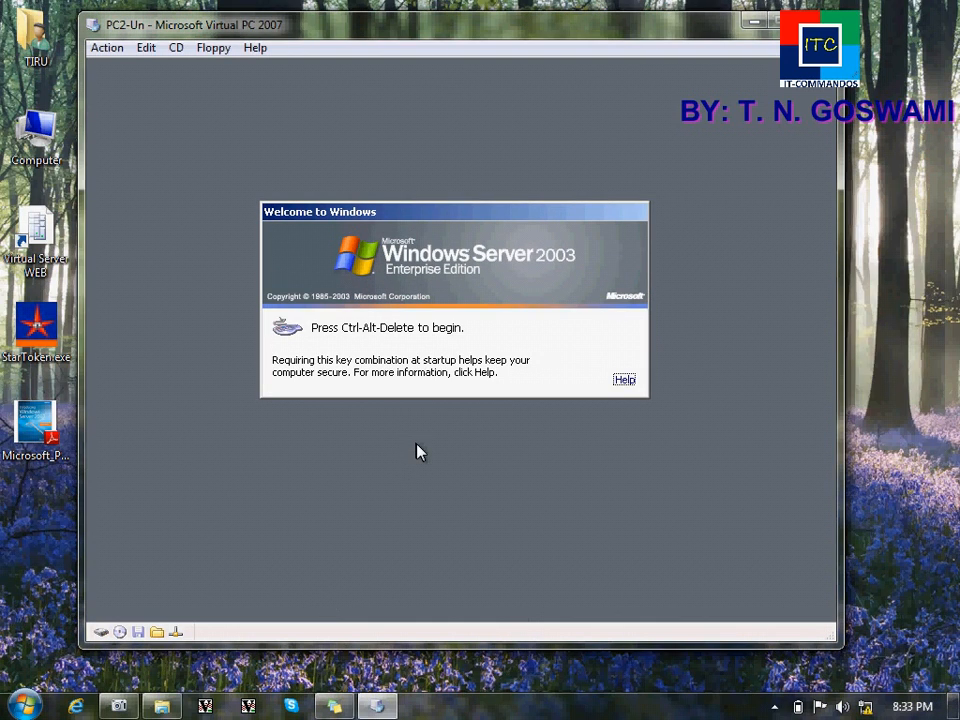
Step: Log on as Administrator with the account password and dismiss the network-connected balloon
key("ctrl+alt+Delete")
type("••••••••••")
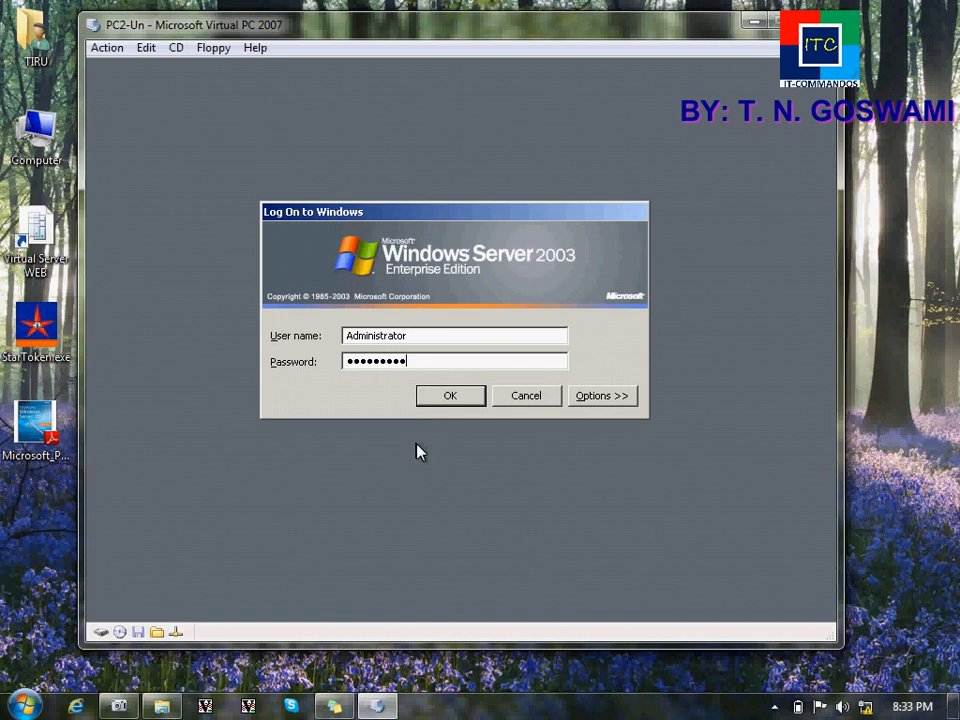
key("Return")
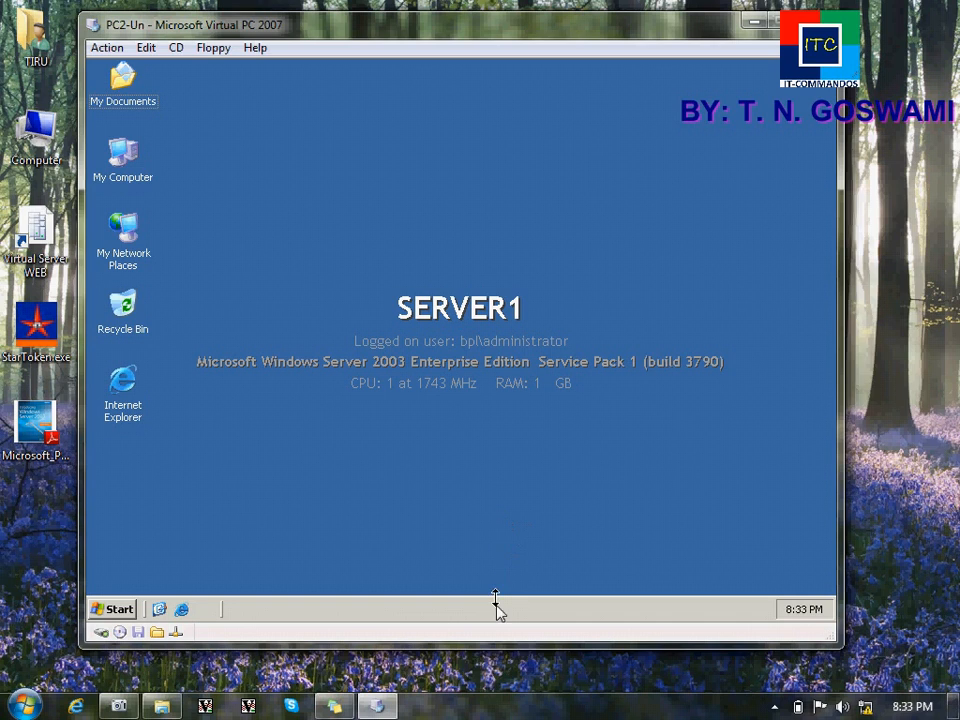
left_click(491, 663)
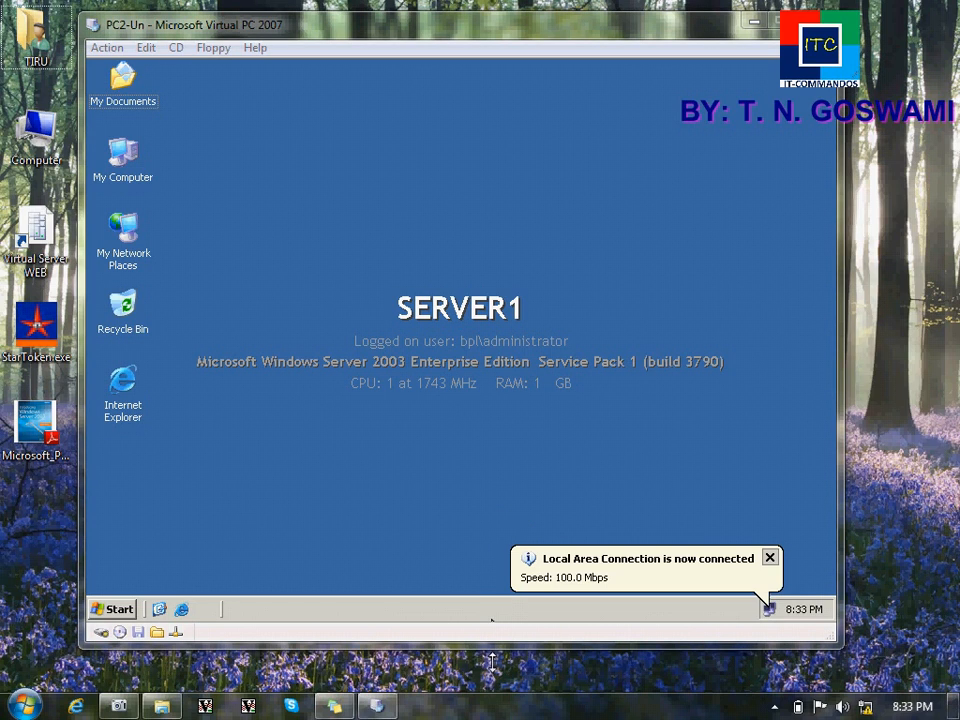
left_click(488, 360)
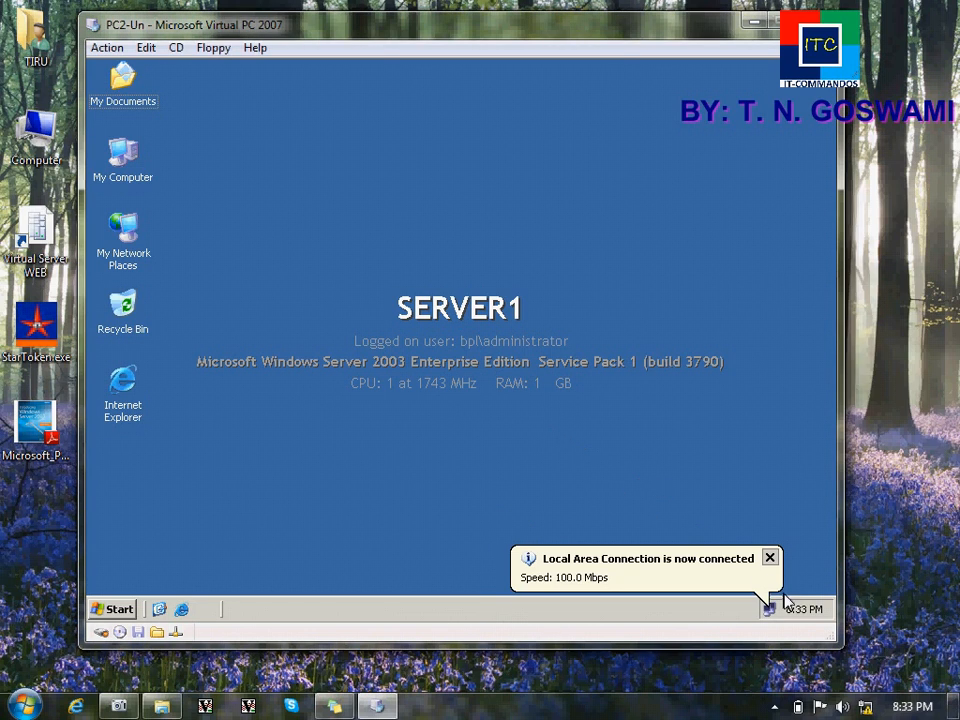
left_click(772, 560)
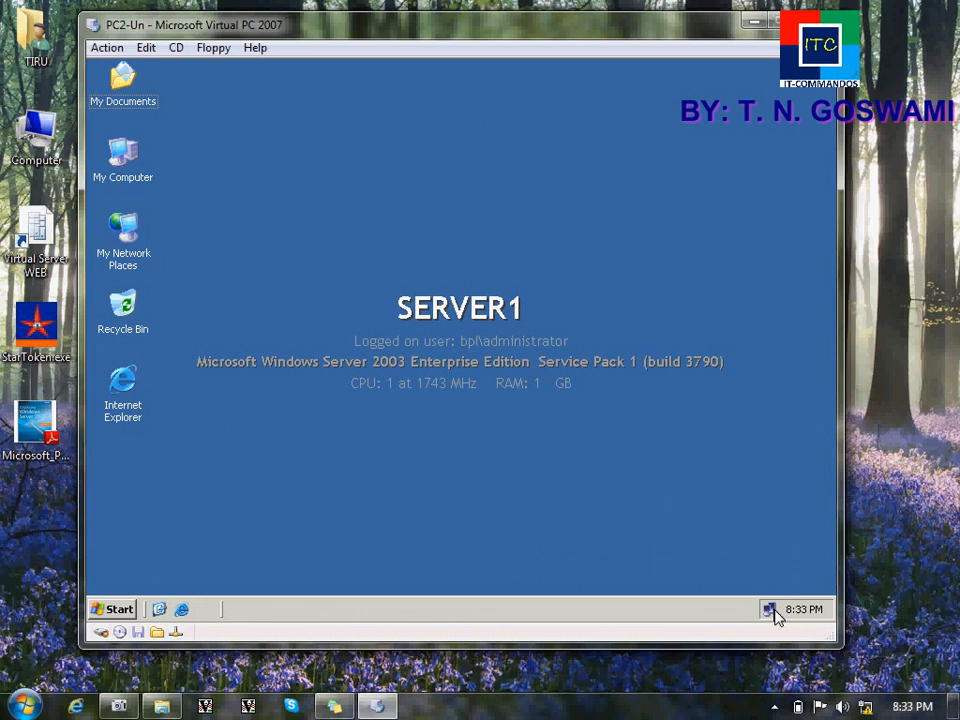
Step: Inspect the connection details to see the current DNS server 127.0.0.1
left_click(378, 172)
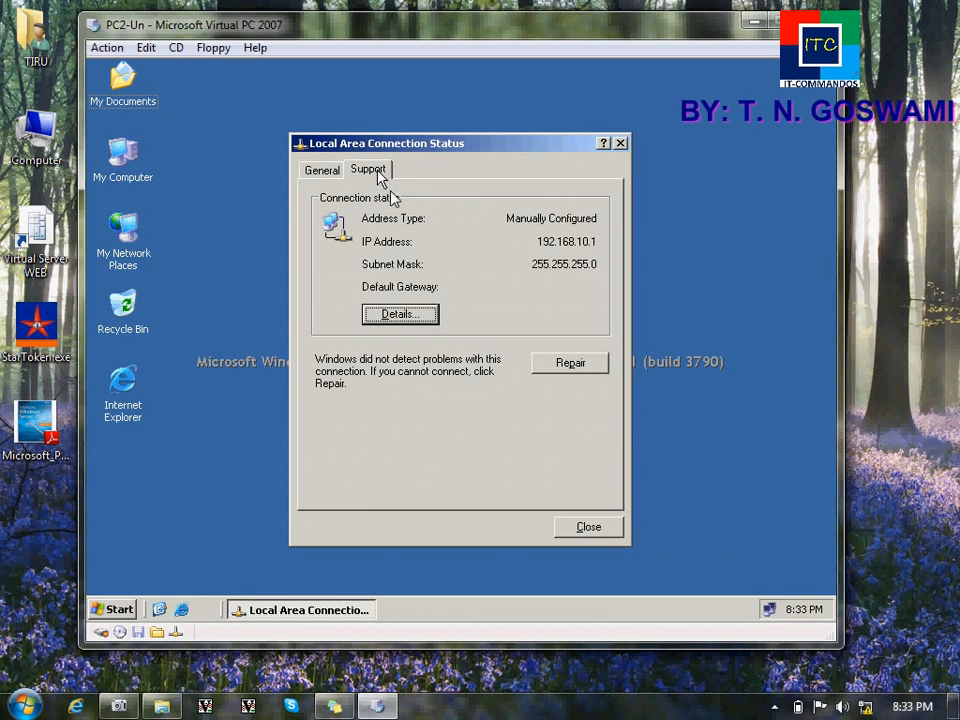
left_click(432, 314)
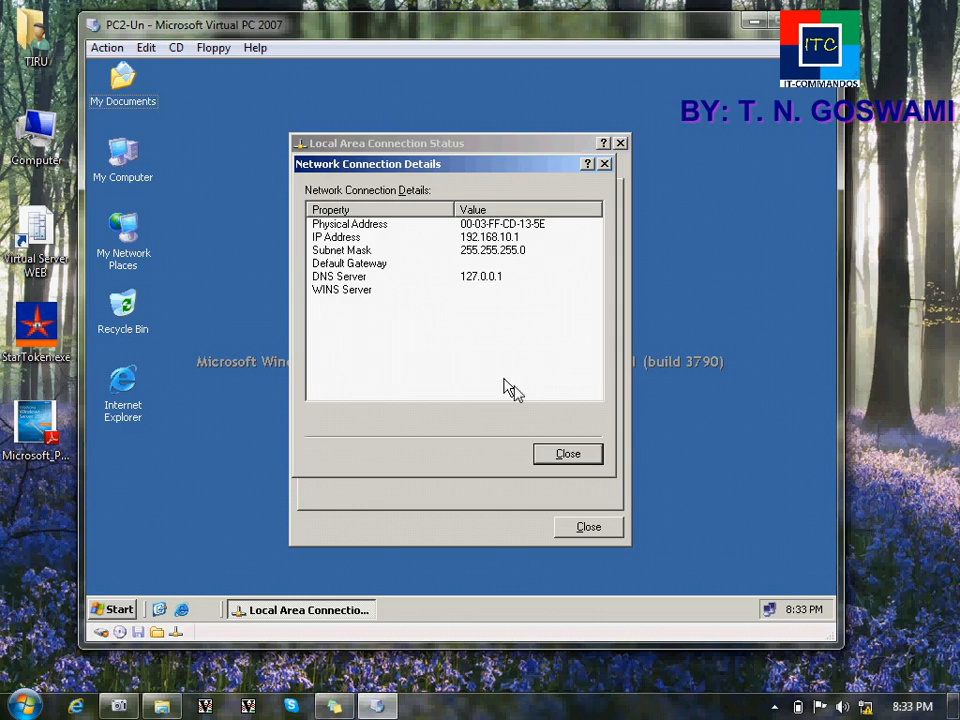
left_click(488, 283)
left_click(568, 454)
left_click(323, 170)
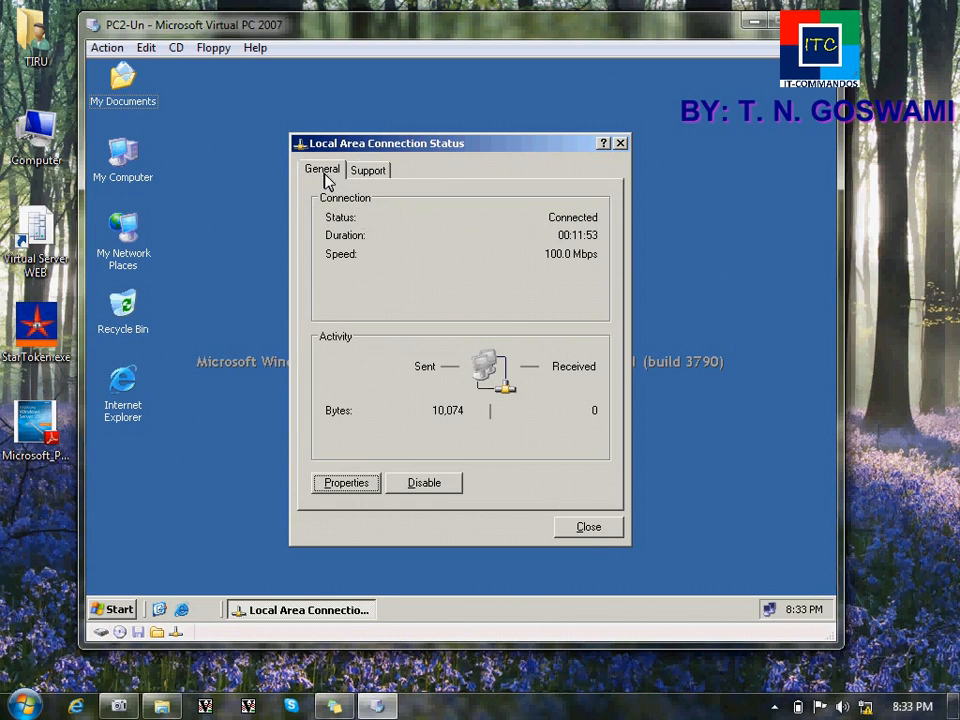
Step: Set the TCP/IP preferred DNS server to 192.168.10.1 and close the network dialogs
left_click(354, 488)
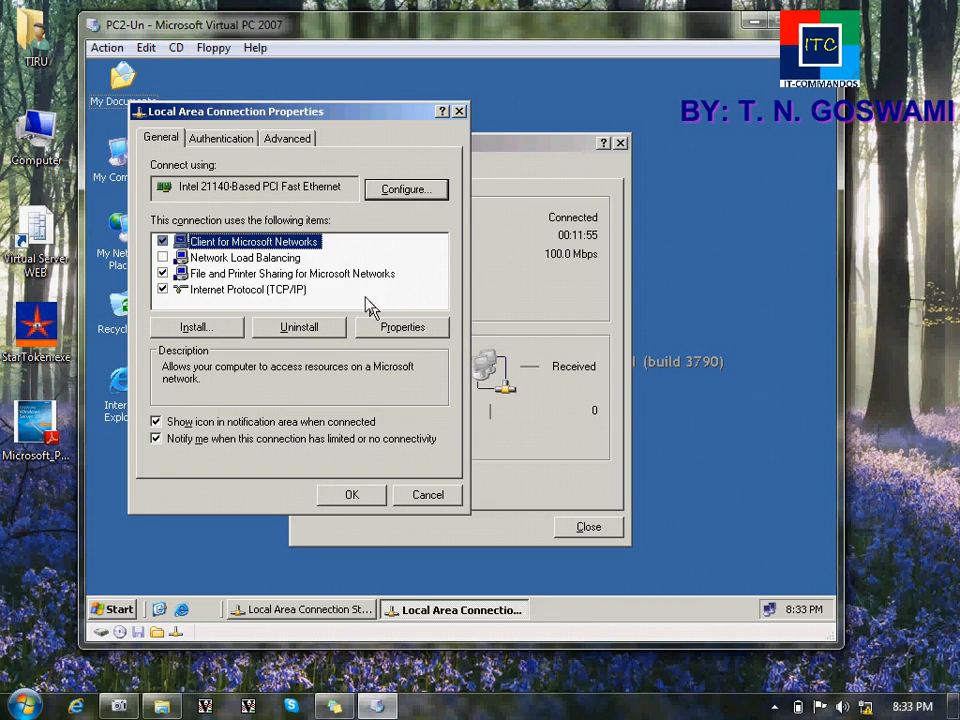
double_click(291, 290)
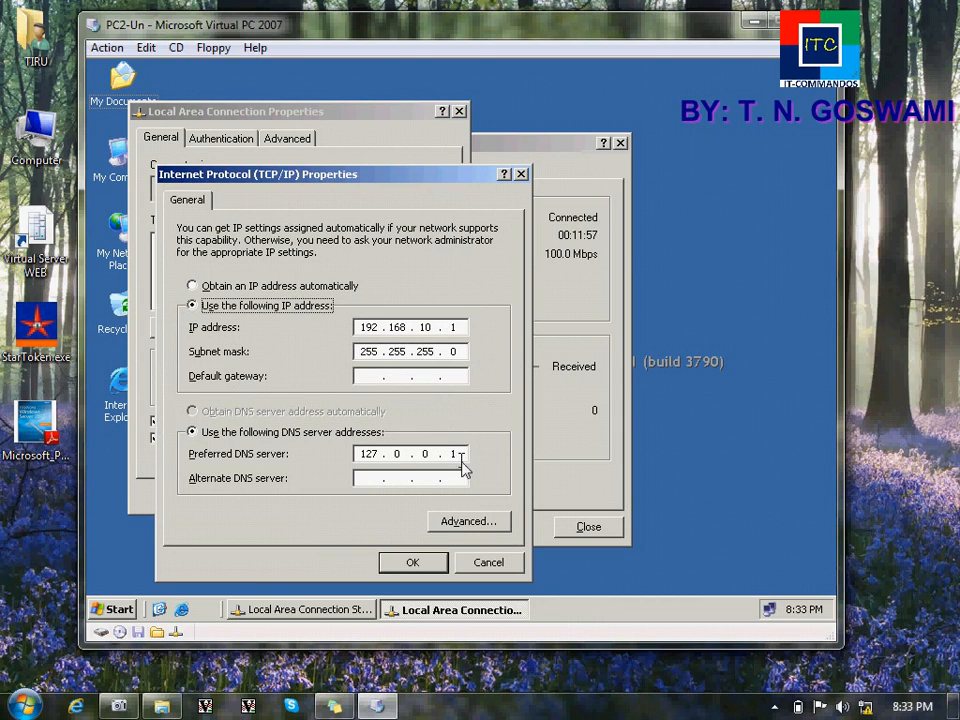
key("BackSpace")
key("BackSpace")
key("BackSpace")
key("BackSpace")
key("BackSpace")
type("192 . 168 . 10 . 1")
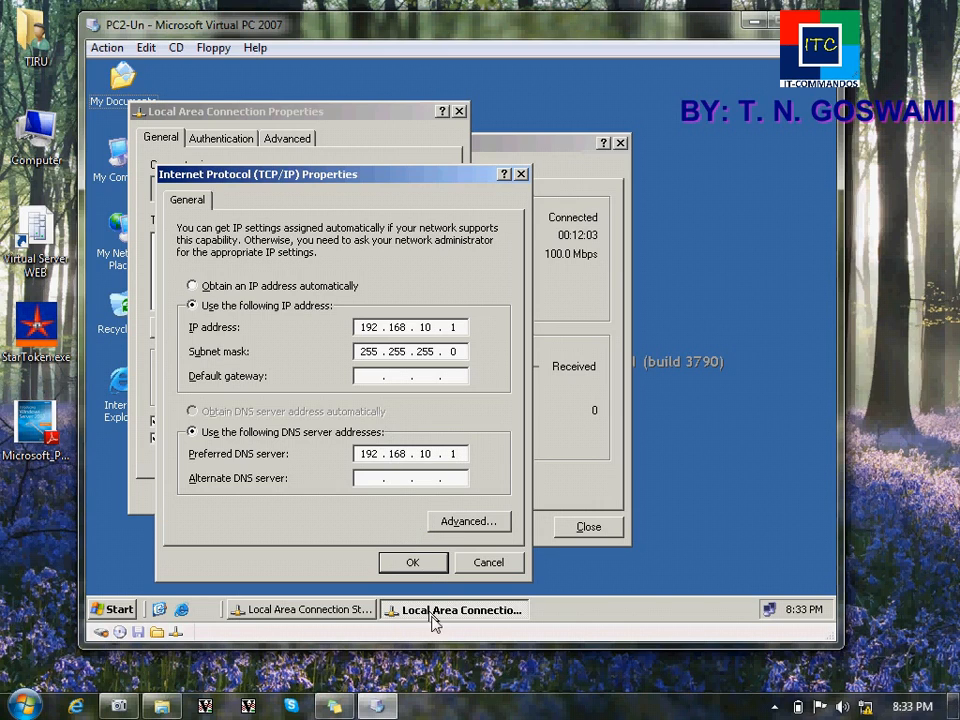
left_click(415, 568)
left_click(352, 495)
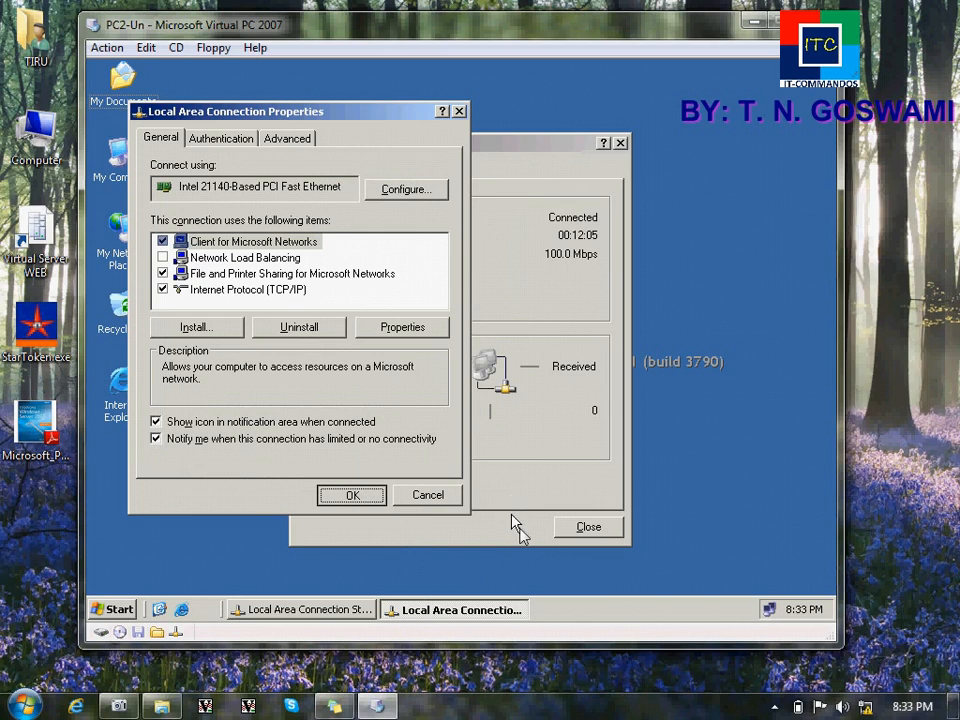
left_click(579, 526)
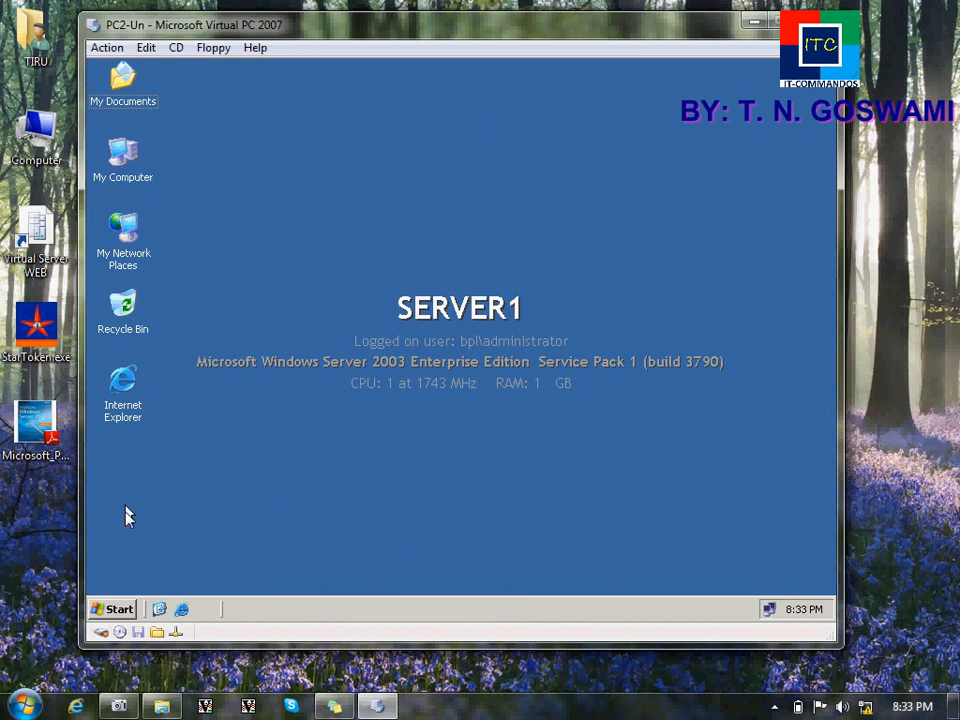
Step: Launch Add/Remove Windows Components from Control Panel's Add or Remove Programs
left_click(115, 609)
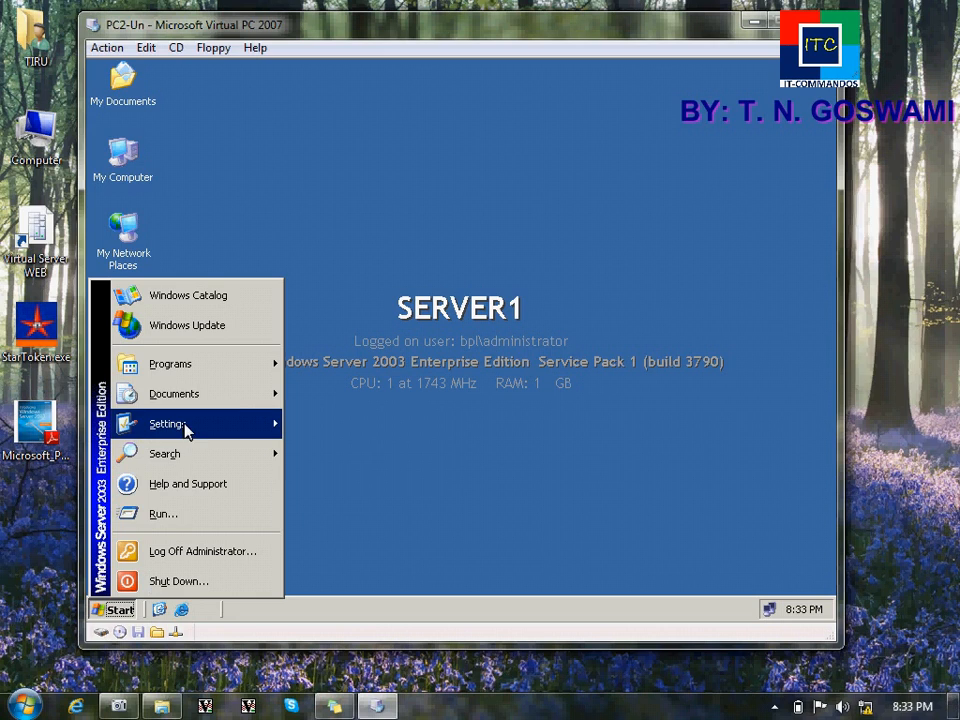
mouse_move(270, 424)
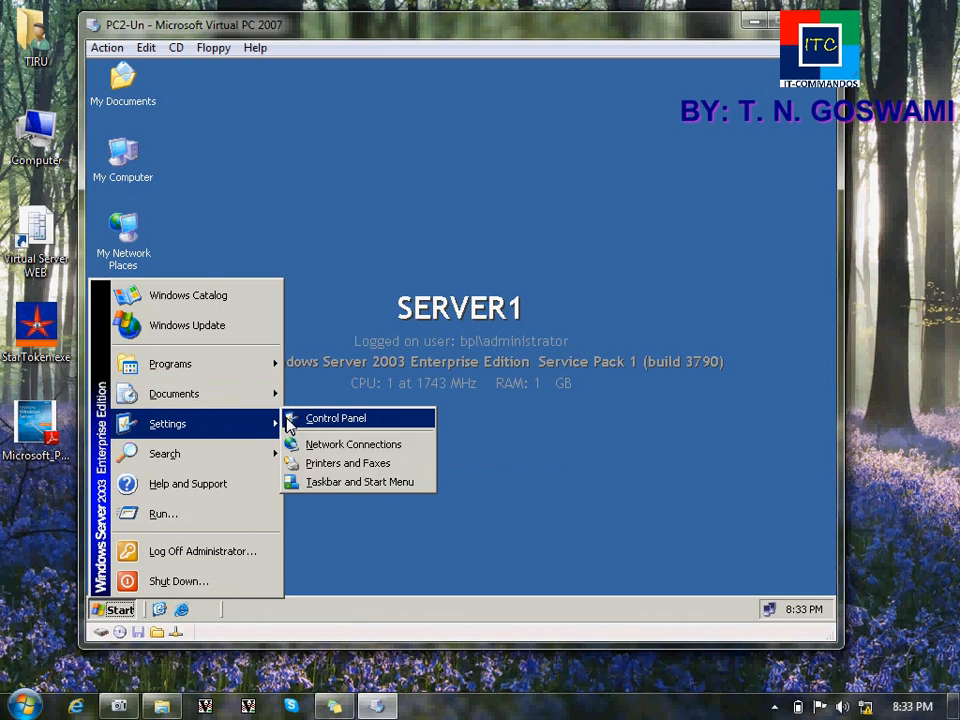
left_click(288, 420)
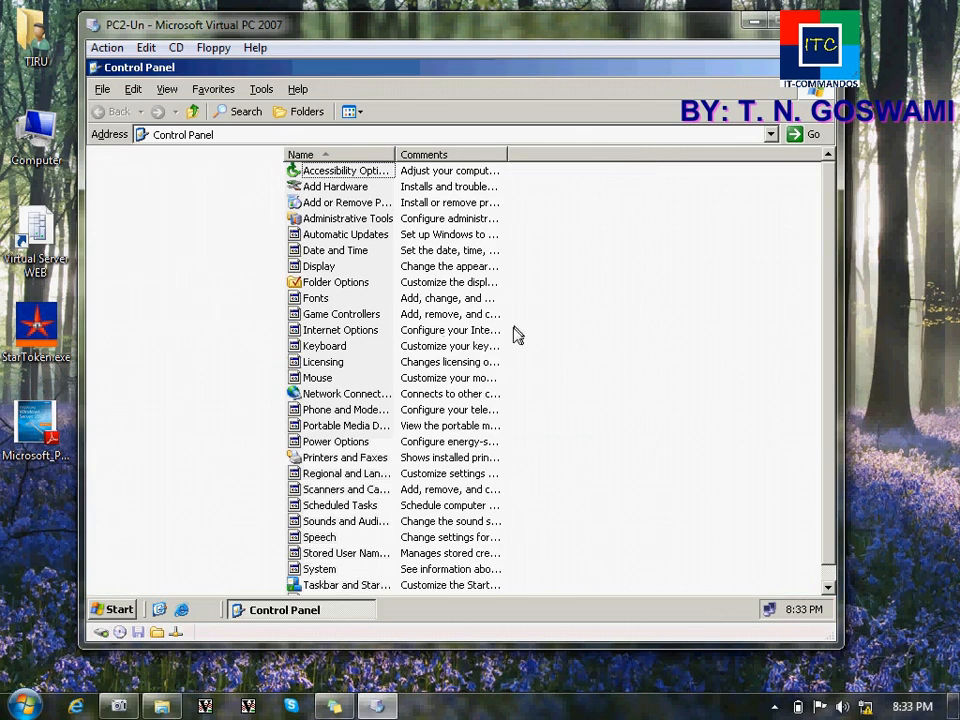
double_click(352, 205)
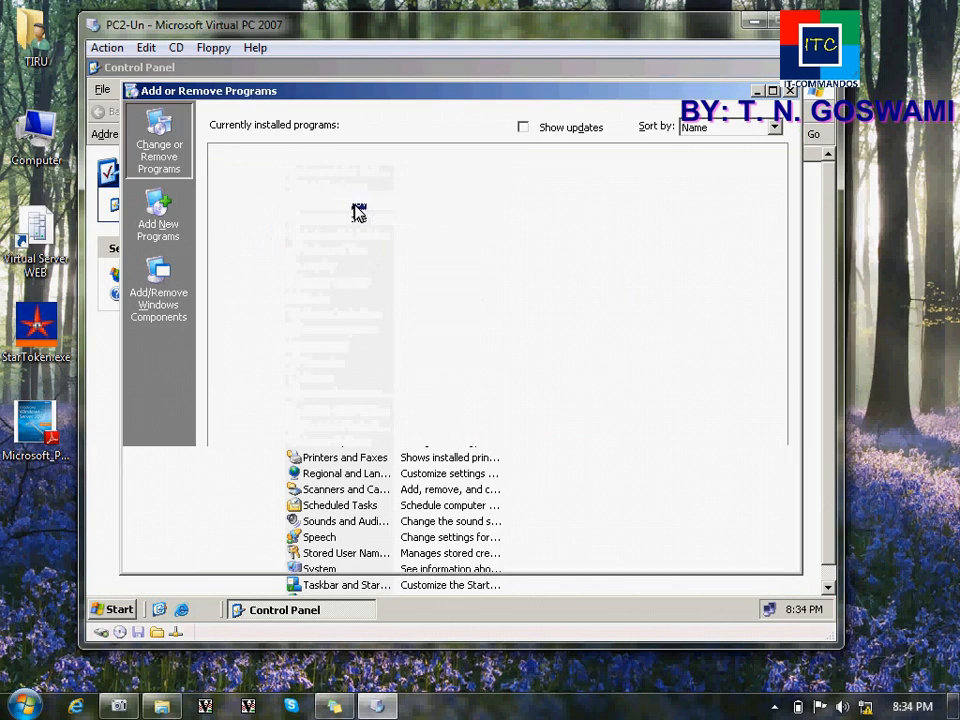
left_click(160, 317)
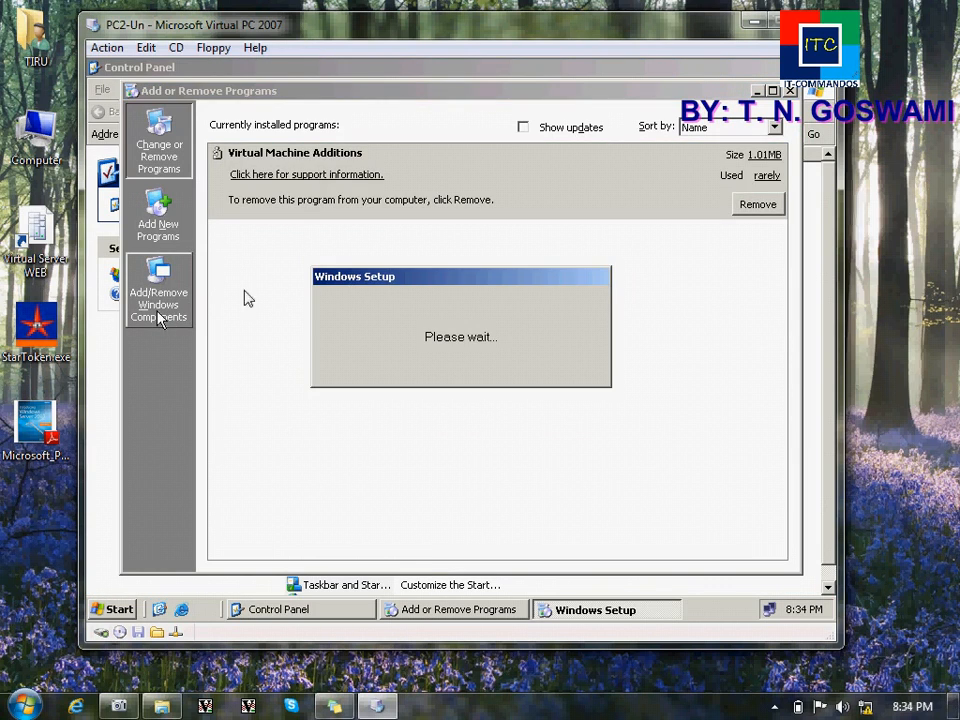
Step: Close Add or Remove Programs and Control Panel, leaving the CD menu unchanged
left_click(792, 90)
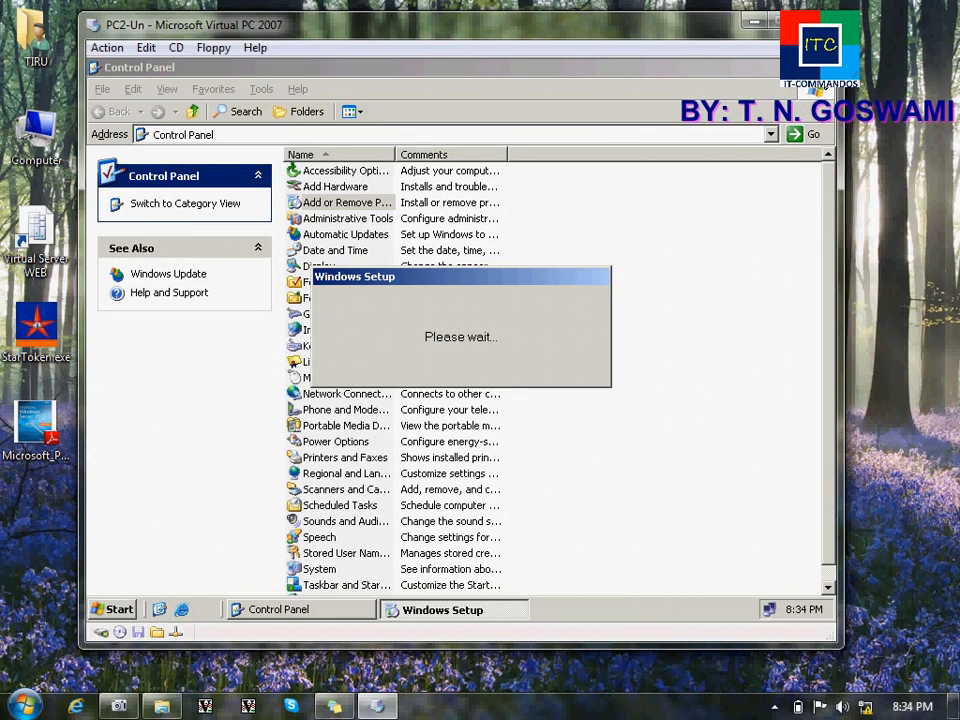
left_click(827, 68)
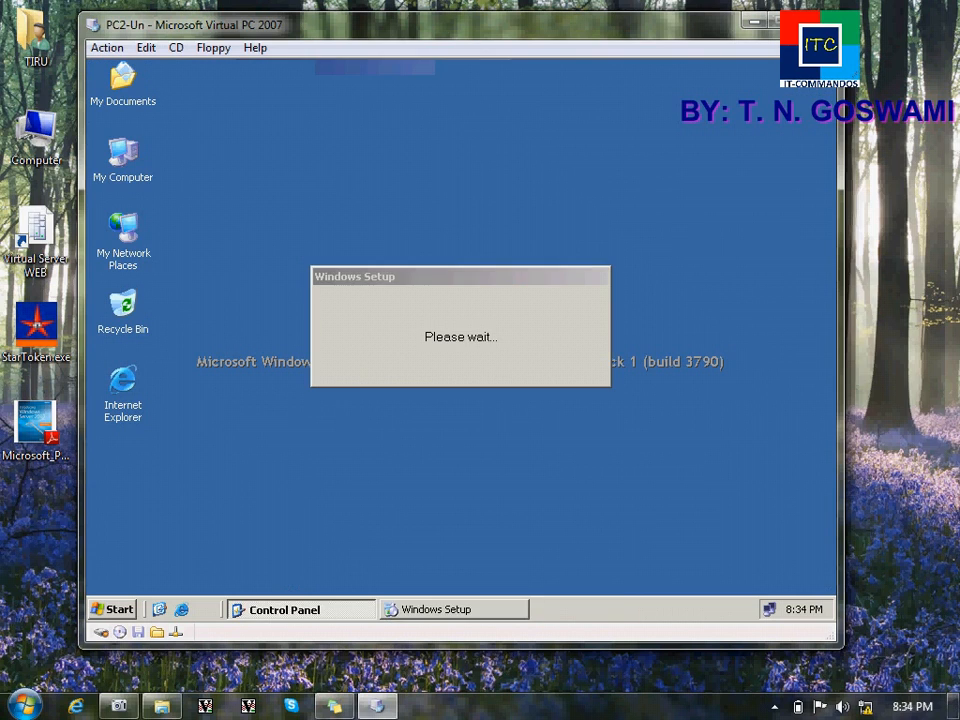
left_click(174, 48)
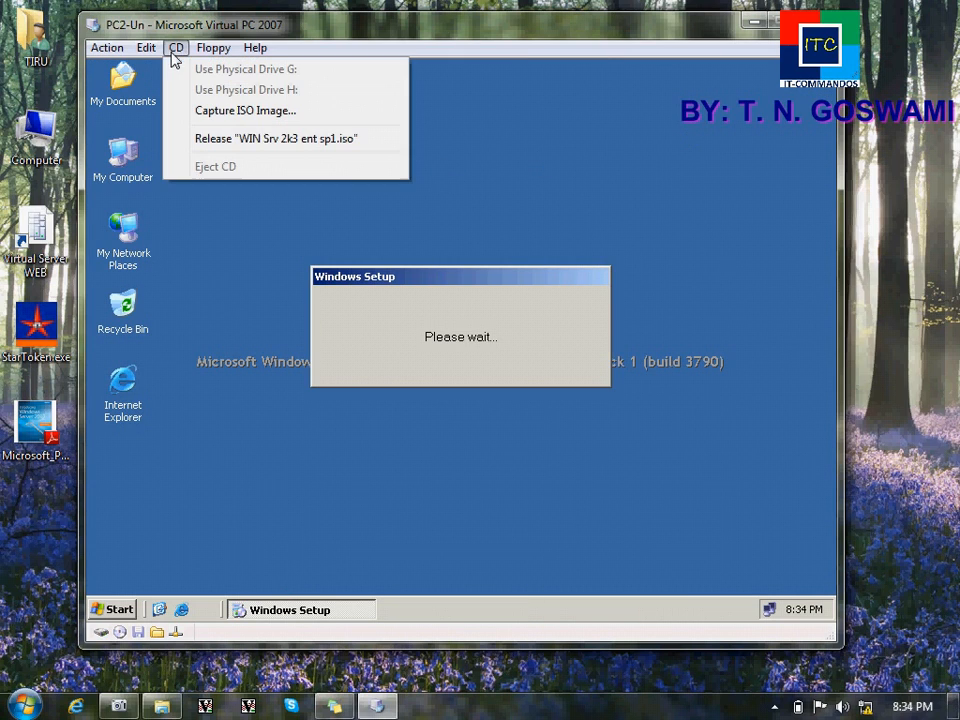
left_click(238, 272)
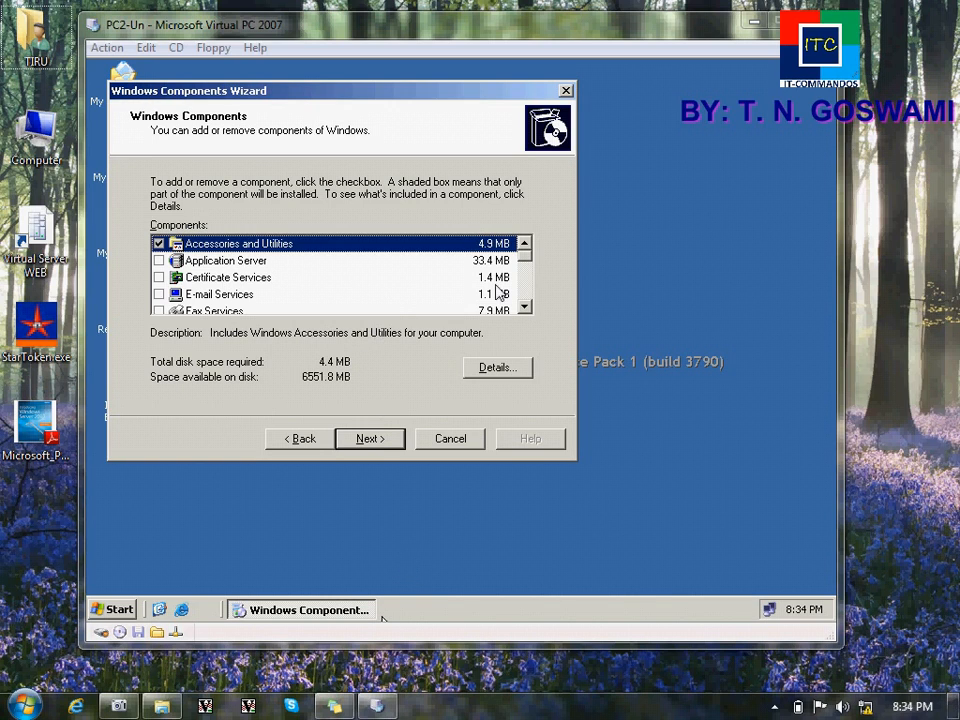
Step: Tick Dynamic Host Configuration Protocol (DHCP) under Networking Services, install it and finish the wizard
left_click(524, 308)
left_click(524, 308)
left_click(524, 308)
left_click(524, 308)
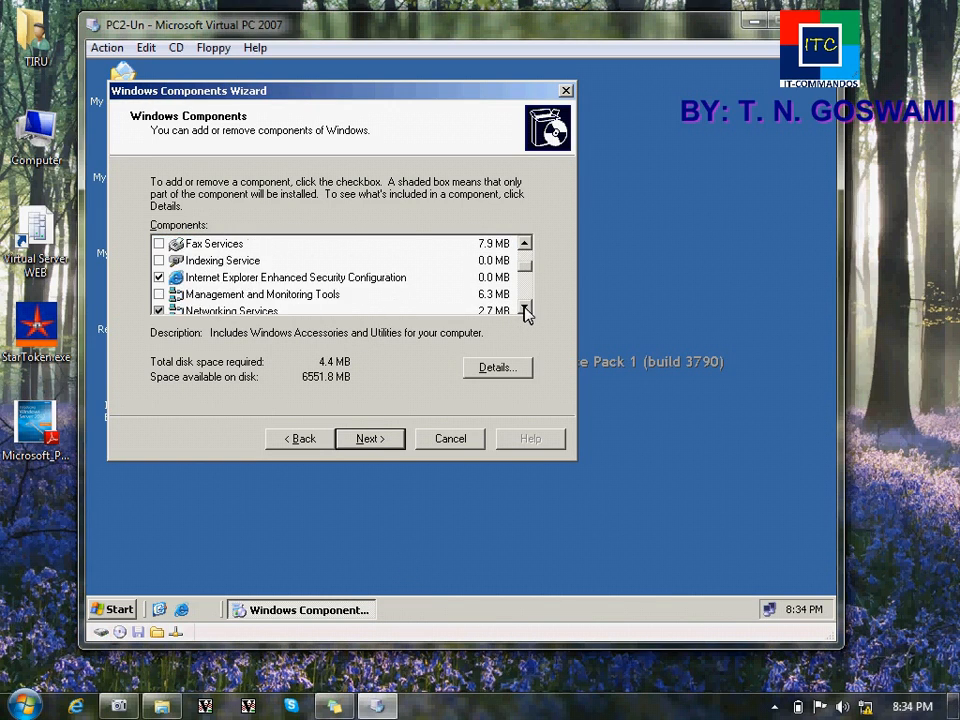
left_click(524, 308)
left_click(524, 308)
left_click(259, 279)
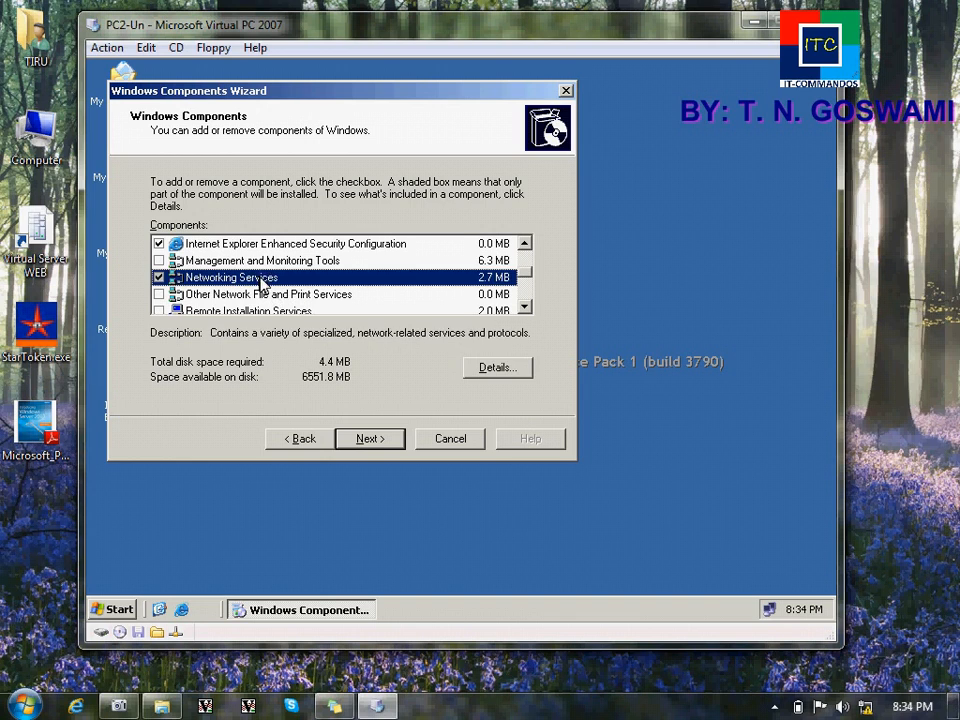
left_click(480, 372)
left_click(131, 207)
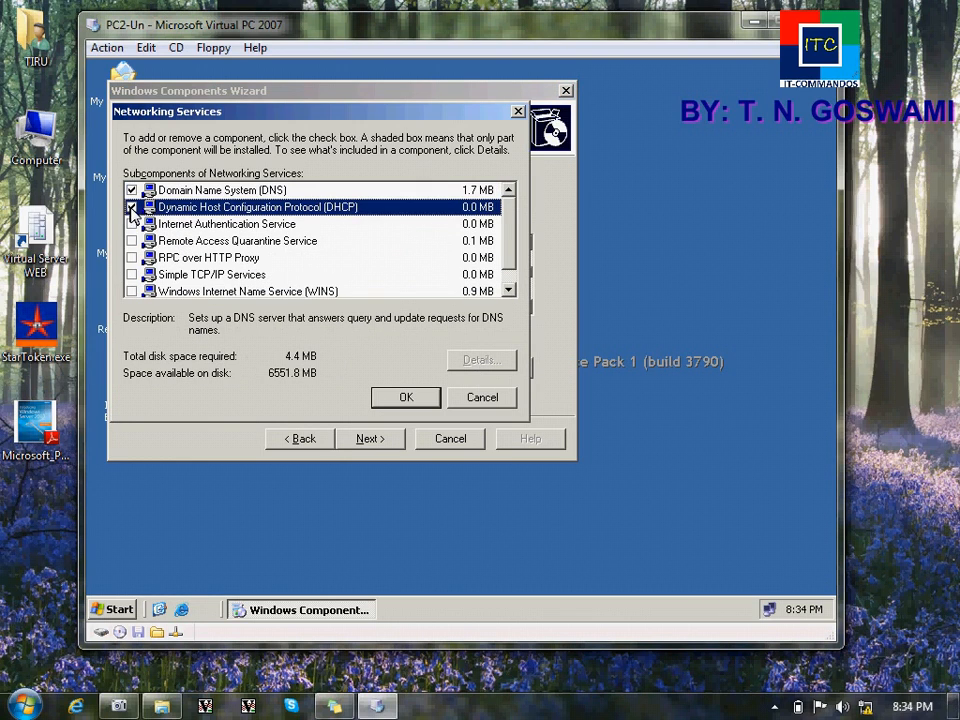
left_click(426, 406)
left_click(388, 440)
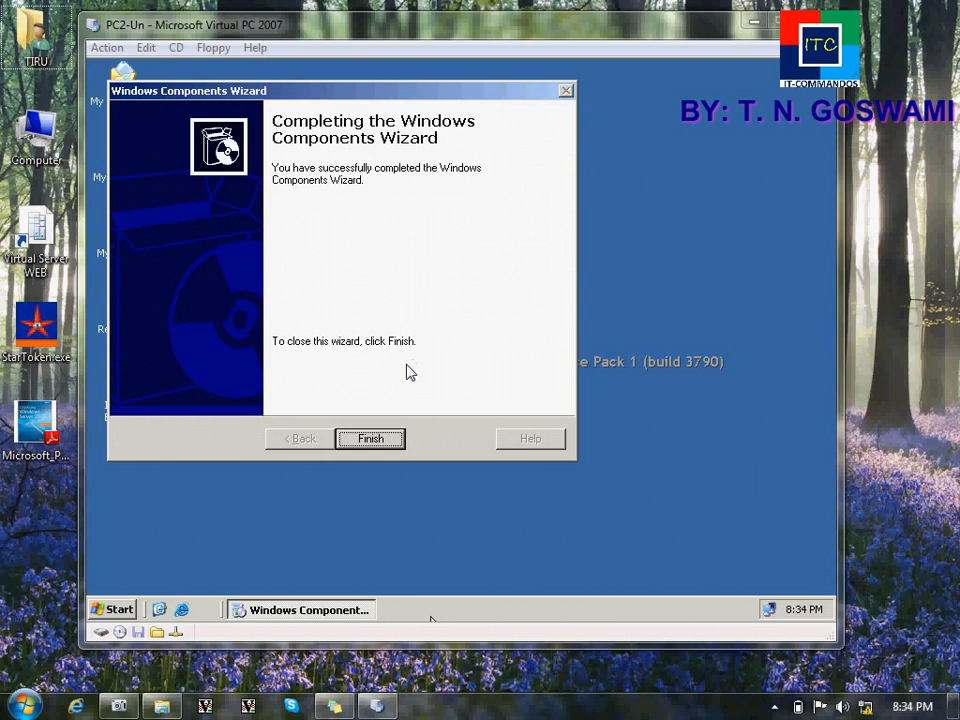
left_click(380, 448)
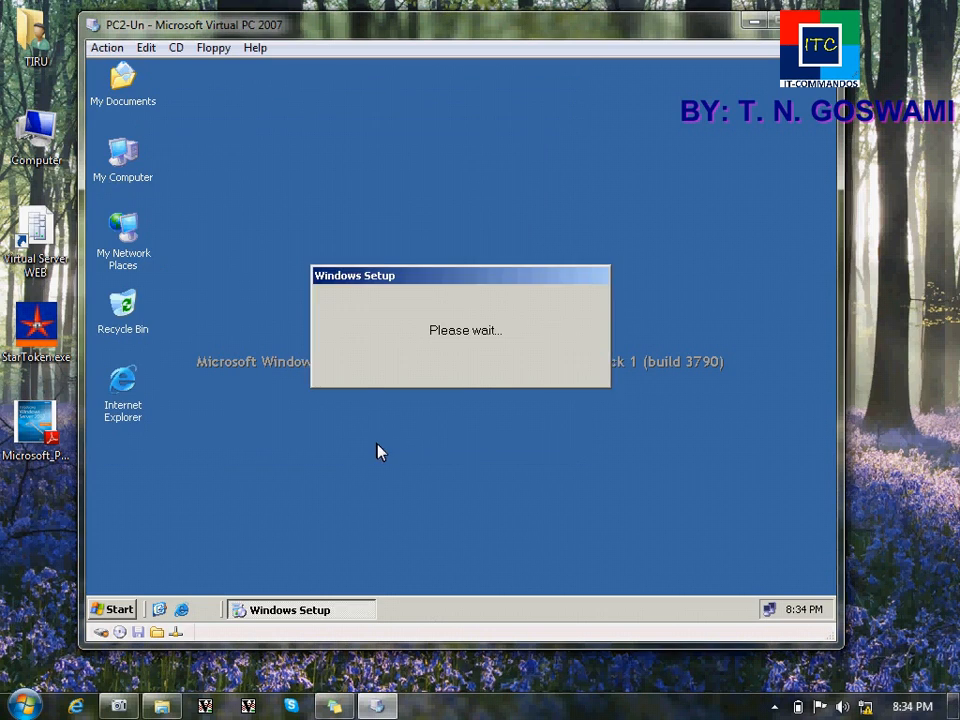
Step: Launch the DHCP console from the Start menu, maximize it and expand server1.bpl.com
left_click(130, 610)
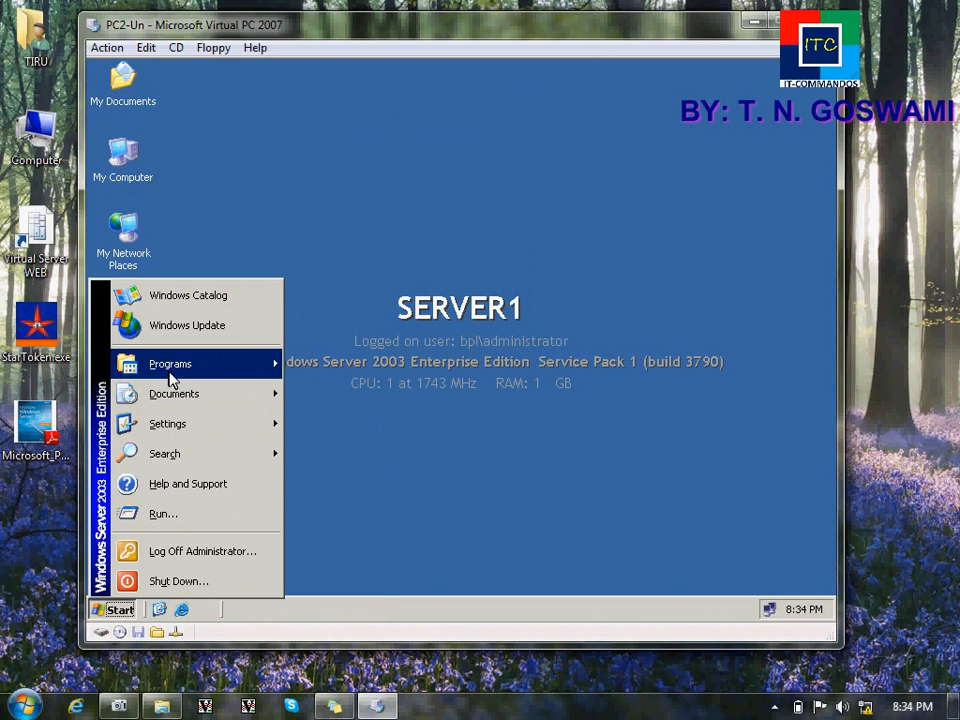
mouse_move(170, 368)
mouse_move(350, 398)
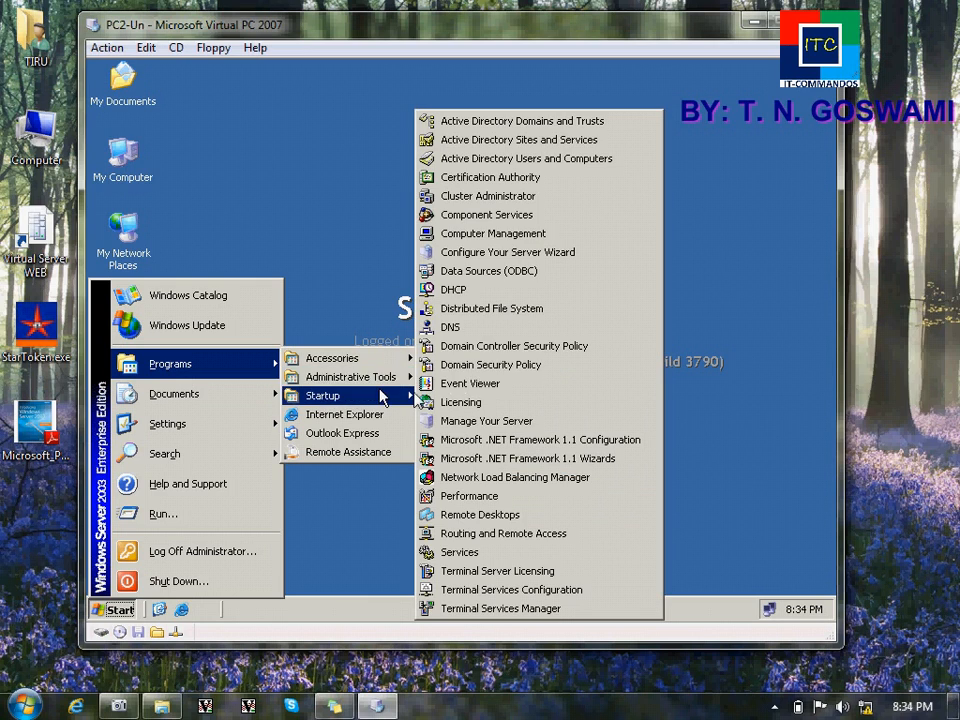
left_click(469, 292)
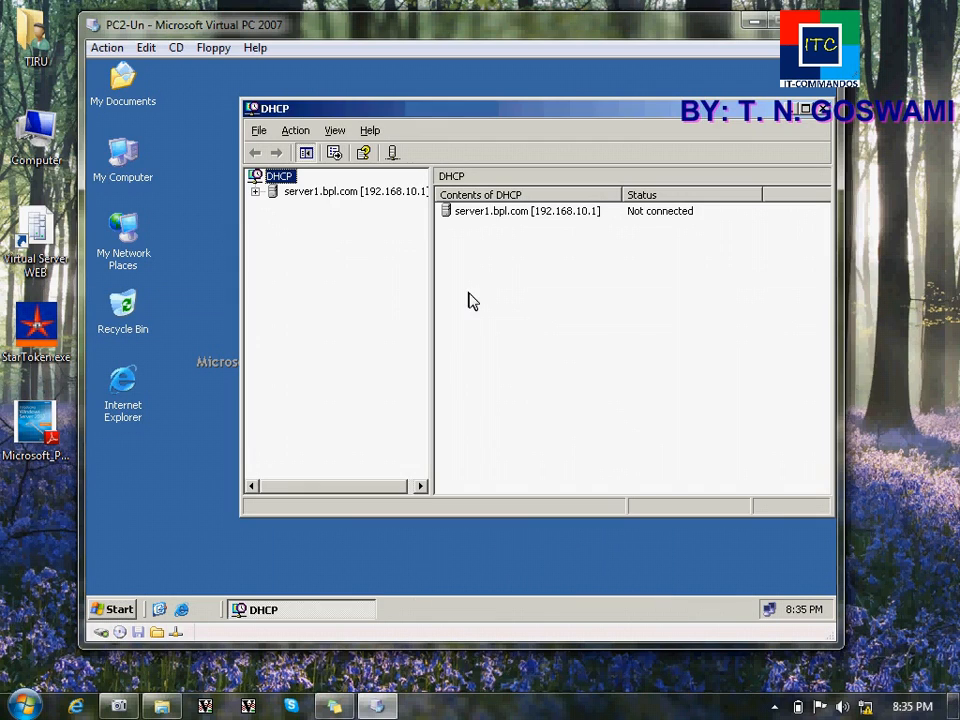
double_click(316, 110)
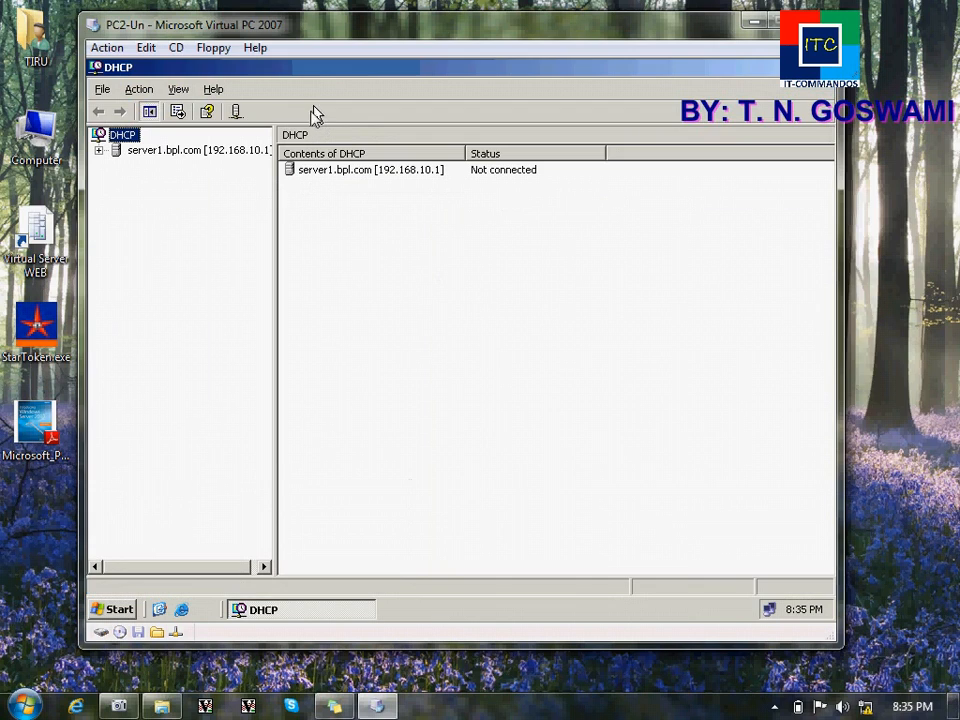
double_click(192, 153)
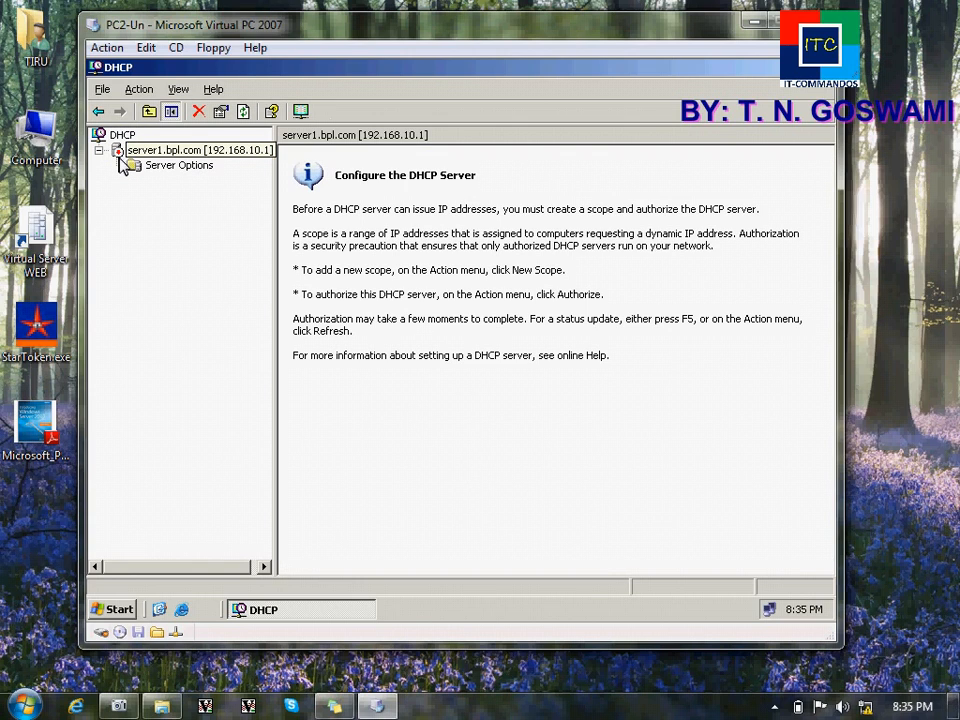
Step: Authorize server1.bpl.com, refresh it, and start the New Scope Wizard
right_click(137, 158)
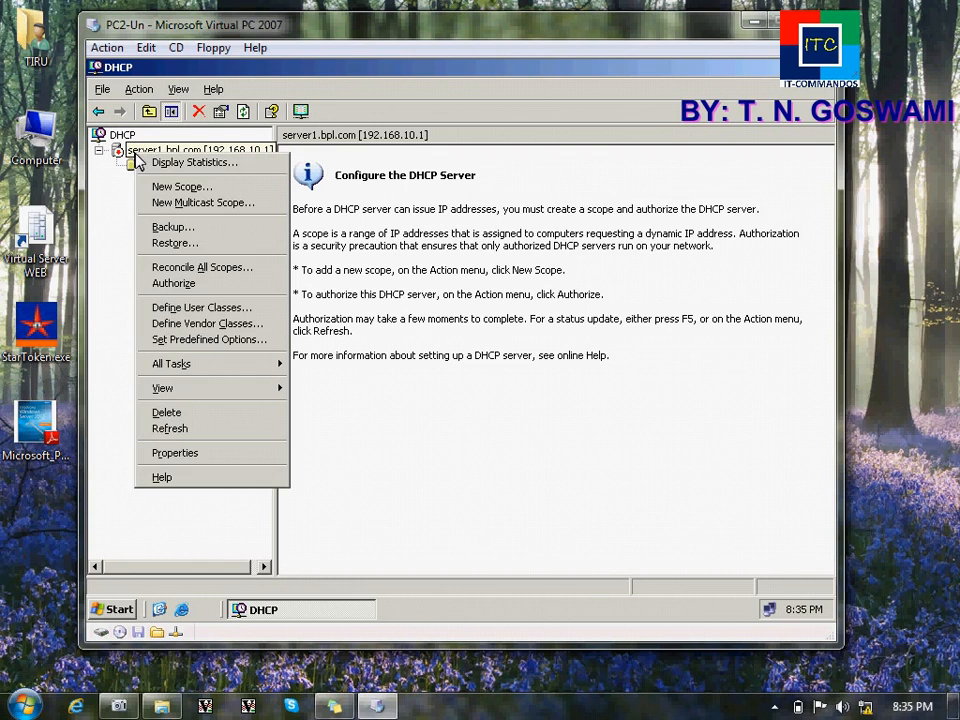
left_click(174, 284)
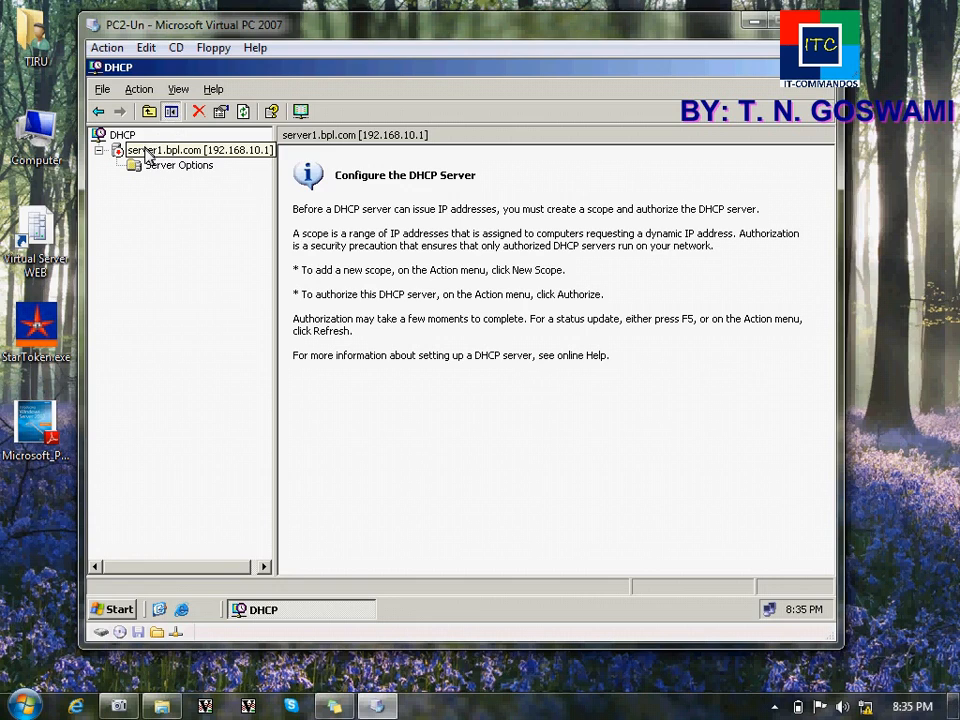
right_click(140, 150)
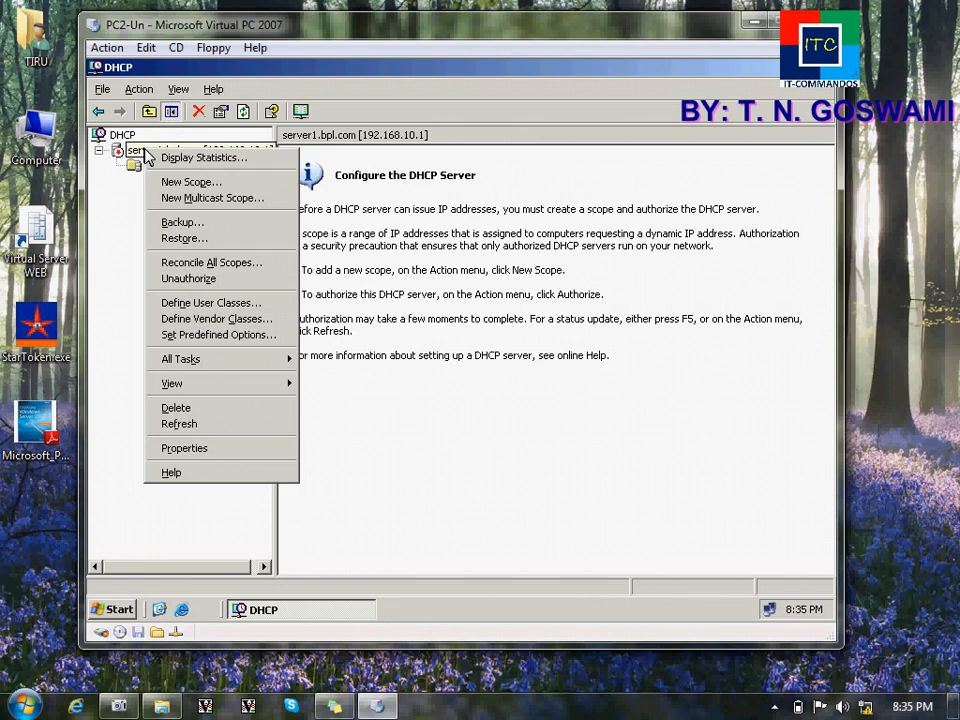
left_click(193, 428)
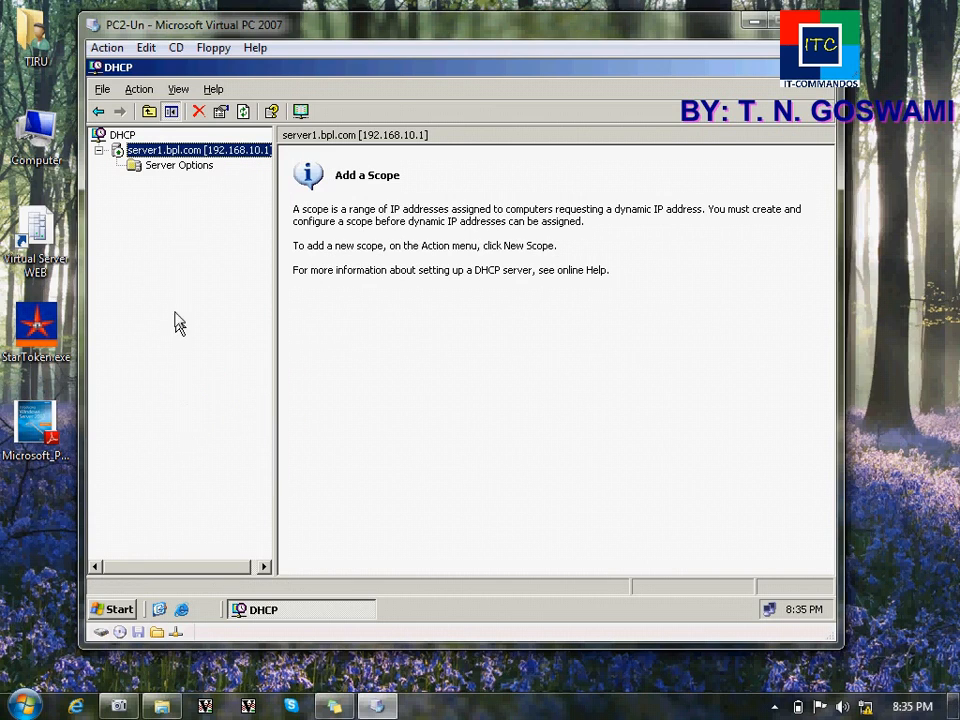
right_click(140, 156)
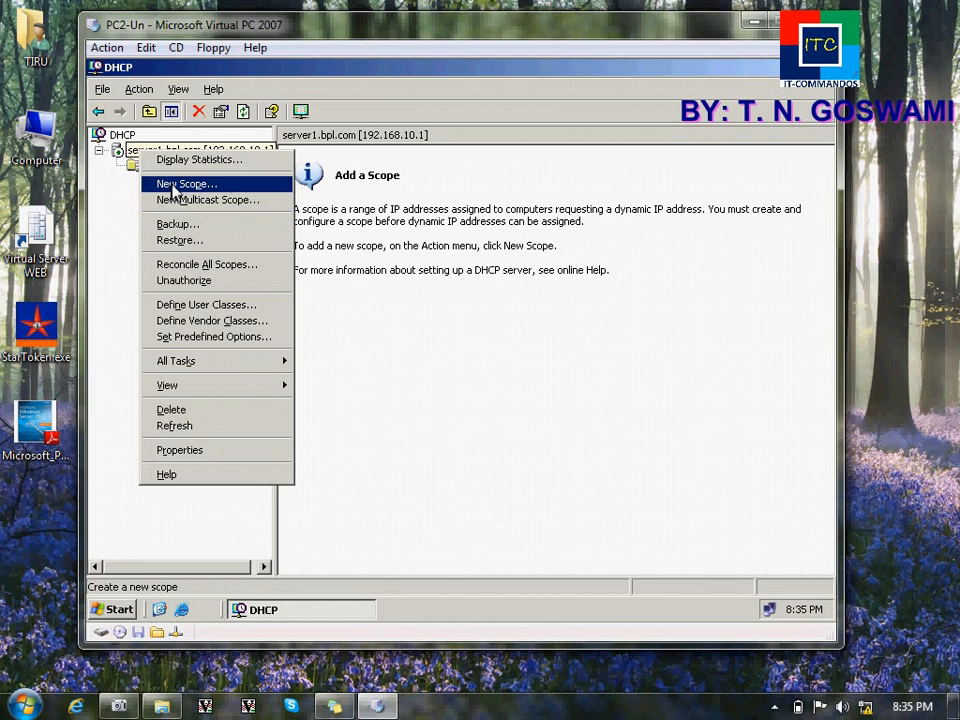
left_click(168, 184)
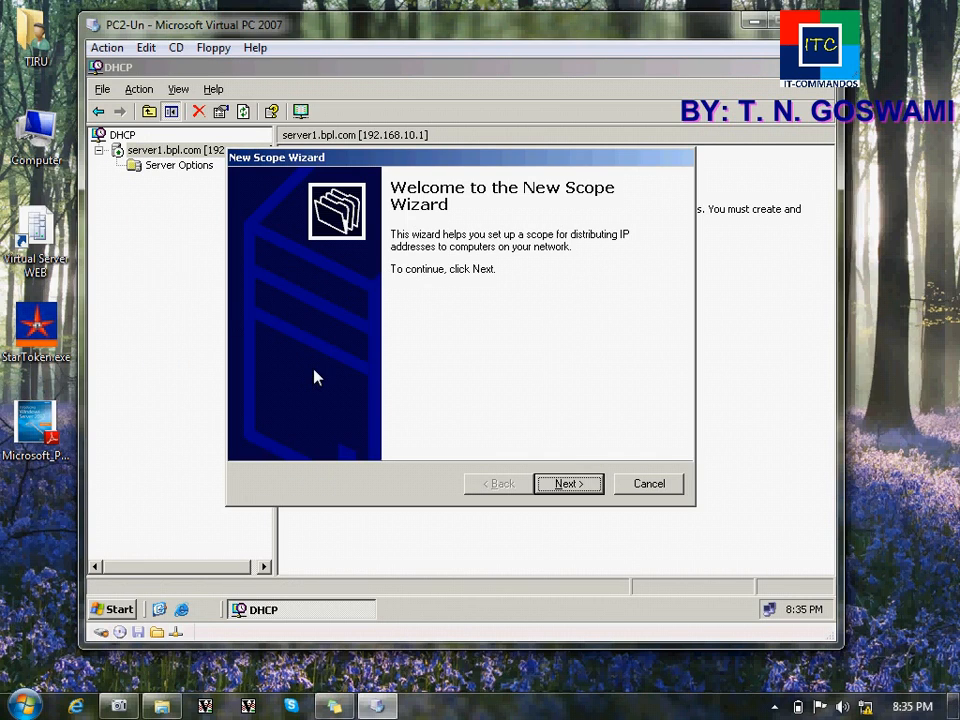
Step: Name the new scope Scope1 with the description 'For lab 1'
key("Return")
type("S")
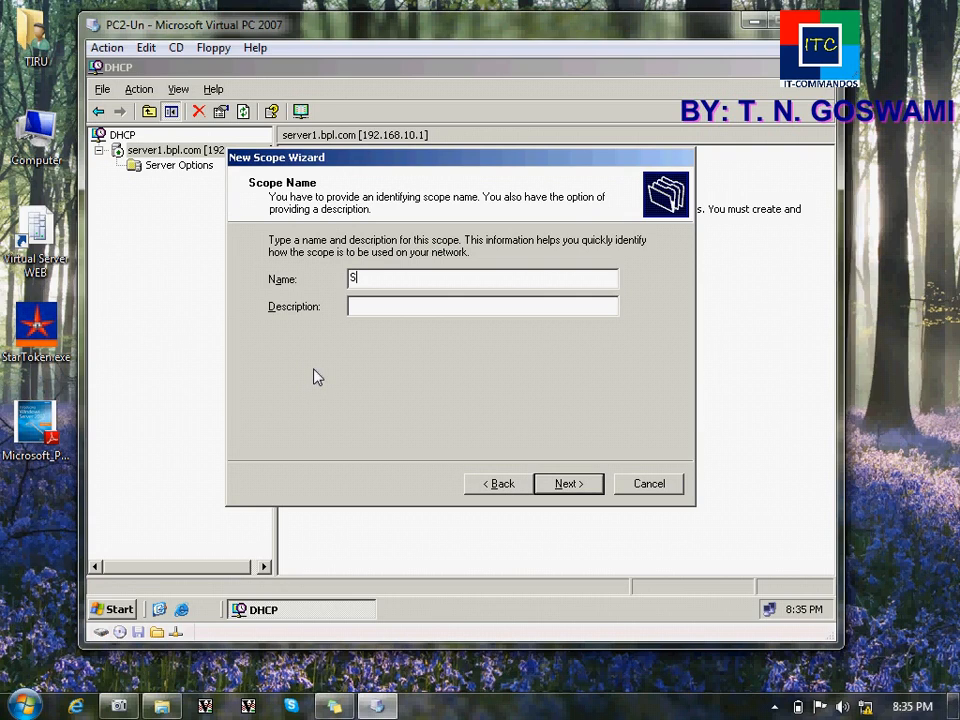
type("cope1")
key("Tab")
type("For lab 1")
key("Return")
Step: Set the scope's address range from 192.168.10.1 to 192.168.10.100
type("192 . 1")
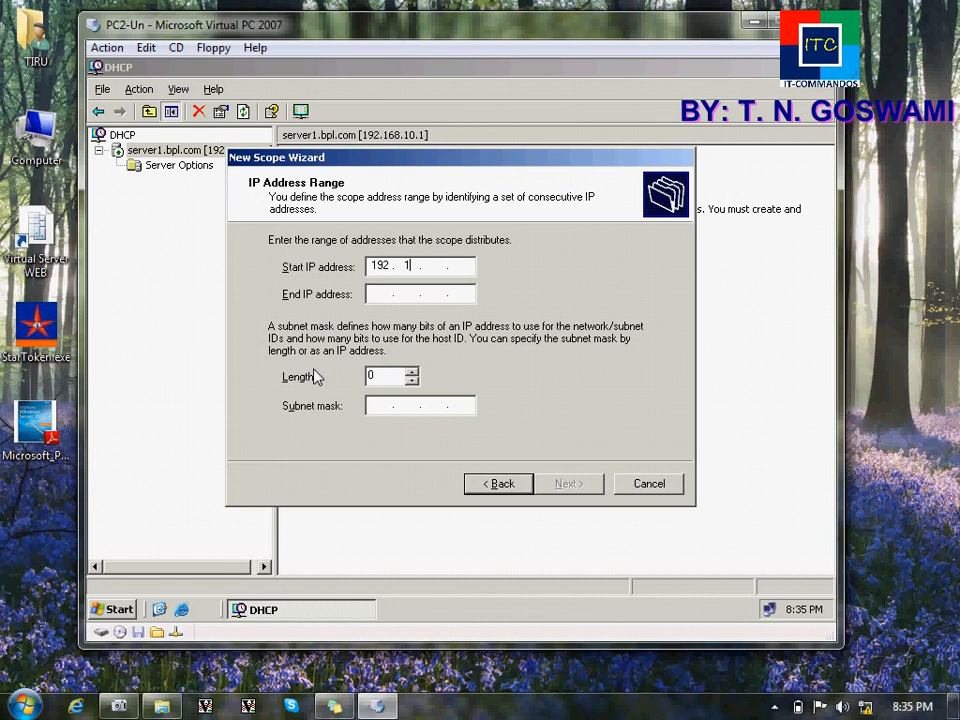
type("68 . 10 . 1")
key("Tab")
type("192 . 168 . 10 .")
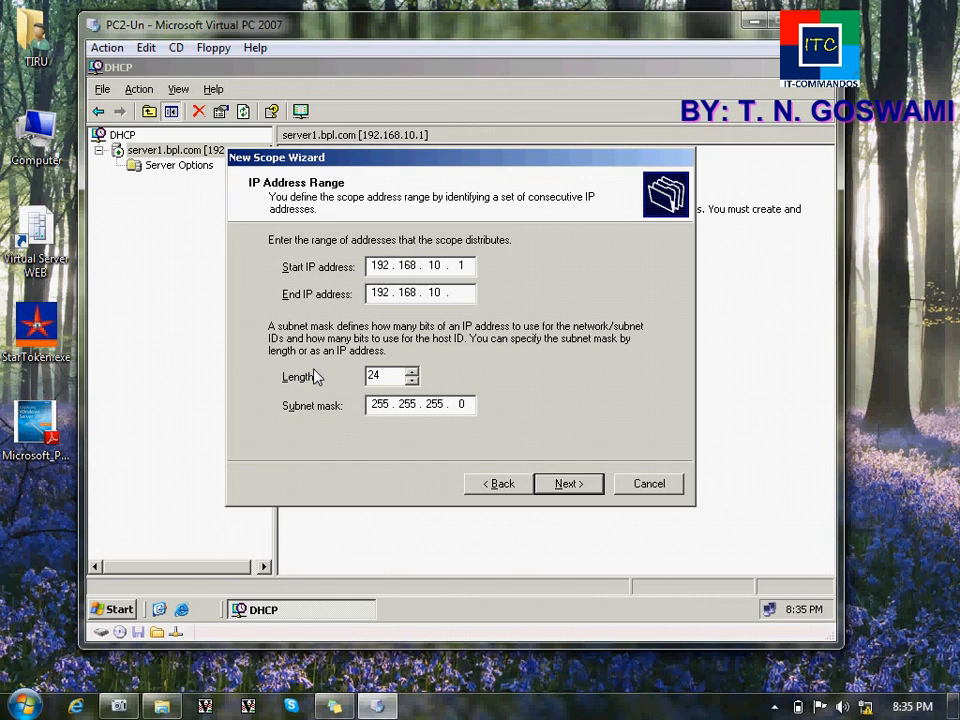
type(" 100")
key("Return")
Step: Add an exclusion for addresses 192.168.10.1 to 192.168.10.5
type("192.168.")
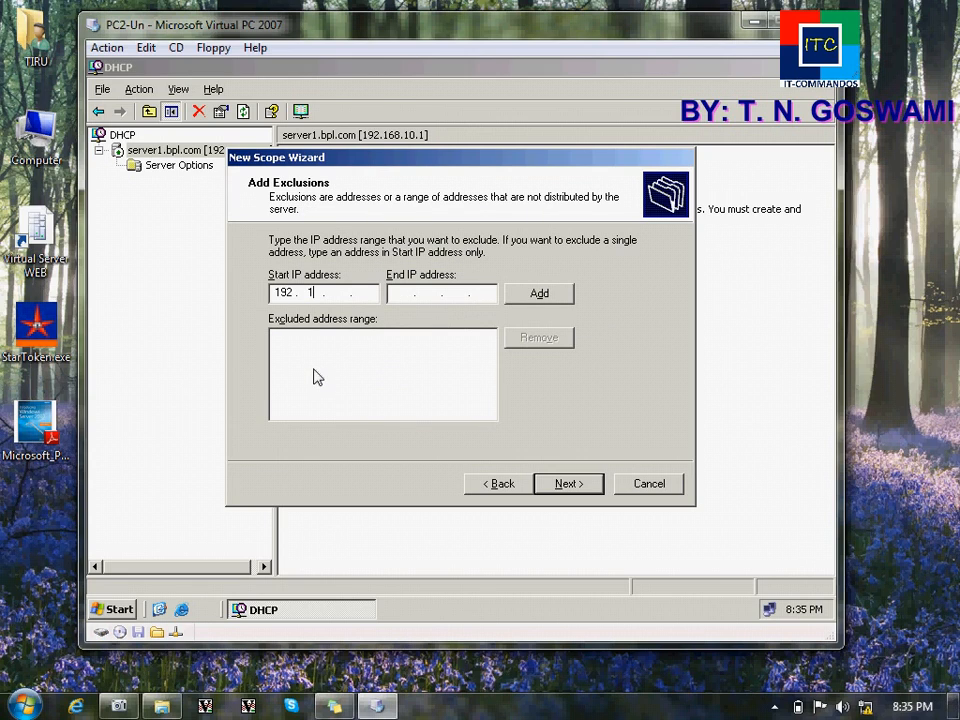
type("192.168.10.5")
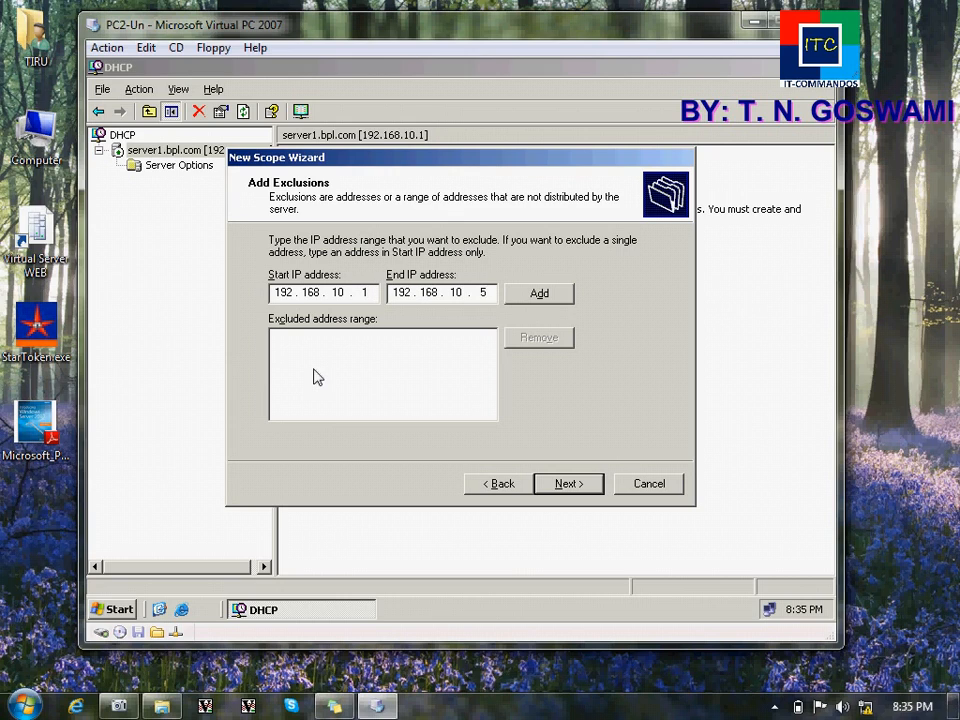
left_click(545, 294)
left_click(588, 485)
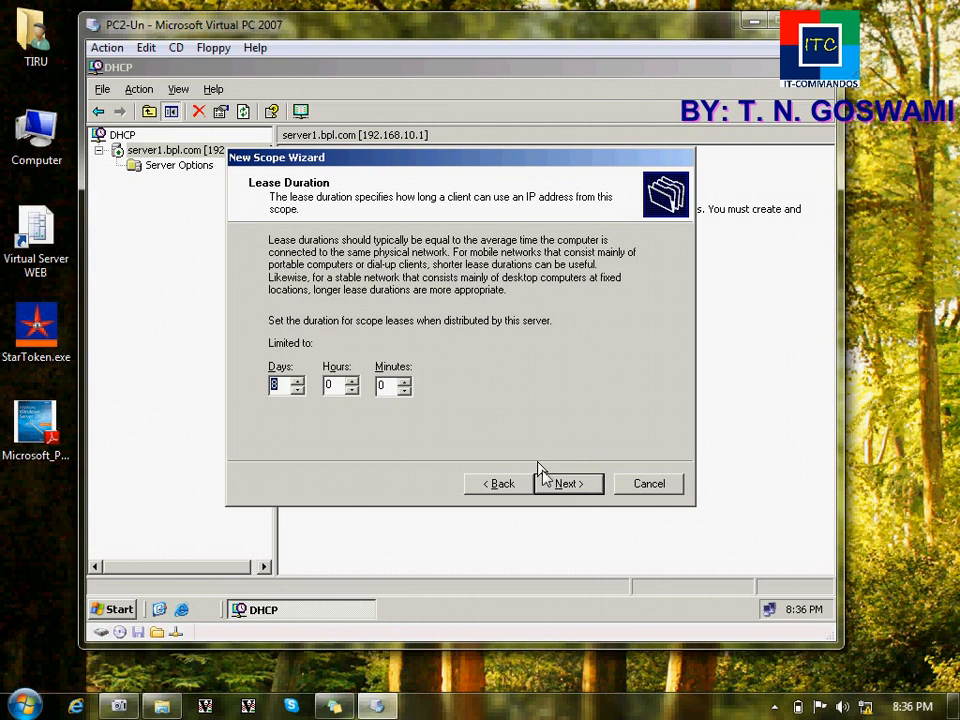
Step: Keep the 8-day lease, choose to configure DHCP options now, and skip the default gateway
left_click(560, 488)
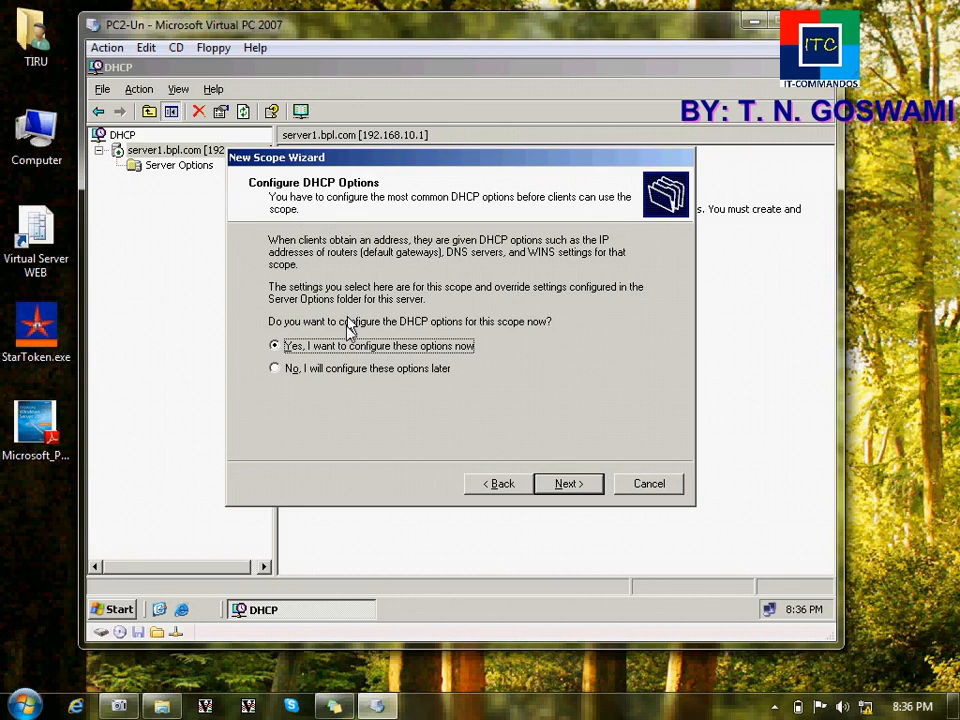
left_click(349, 369)
left_click(338, 348)
left_click(566, 484)
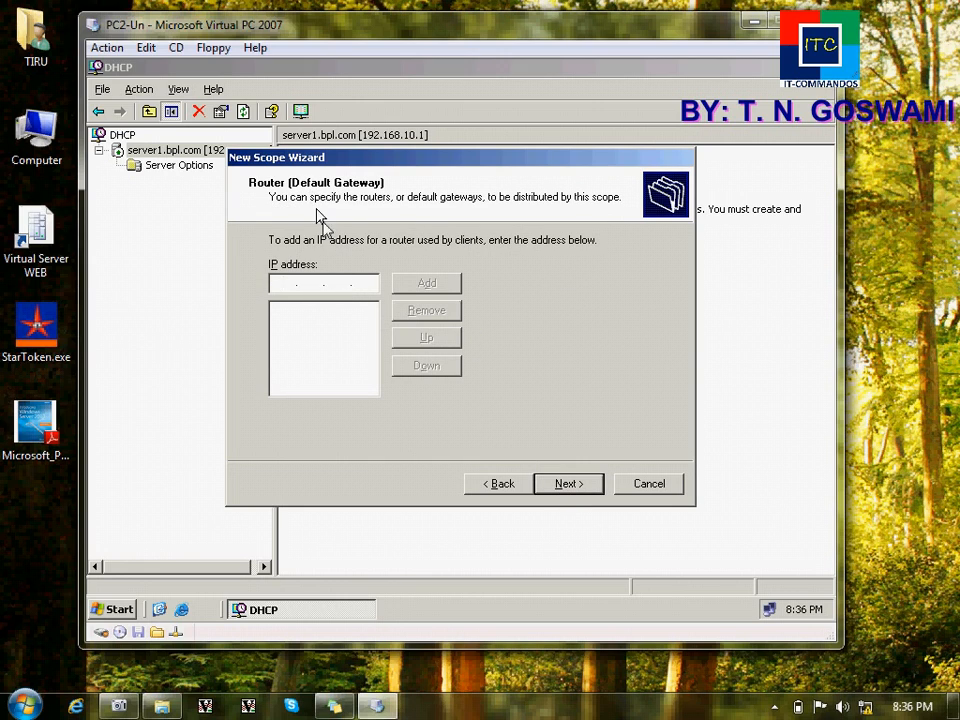
left_click(549, 486)
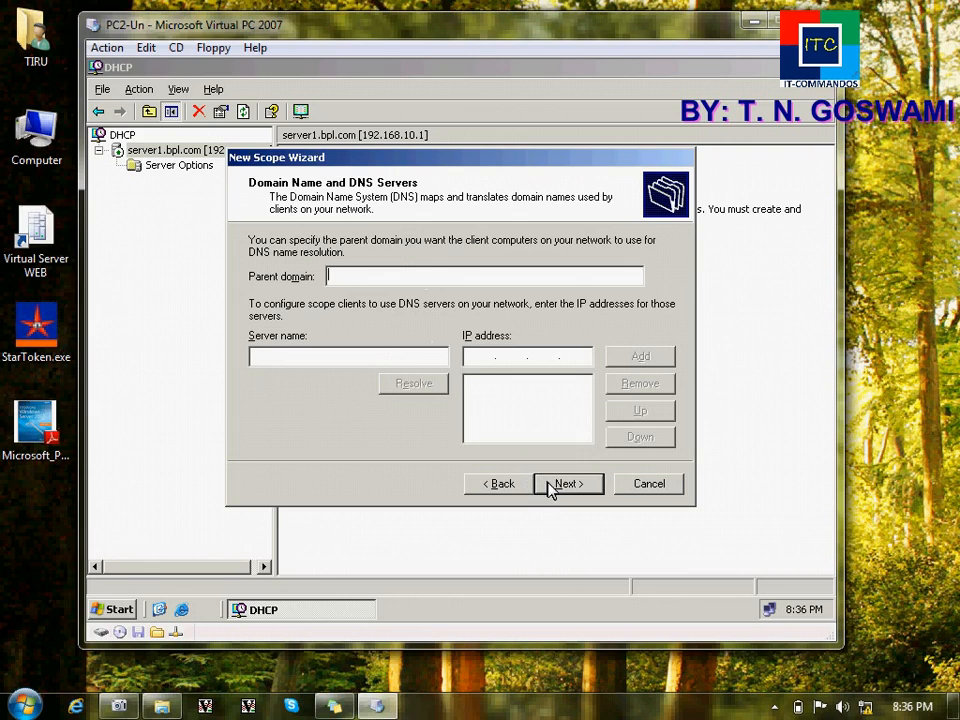
Step: Set parent domain bpl.com and add DNS server 192.168.10.1
left_click(397, 277)
type("bpl.com")
left_click(358, 356)
type("b")
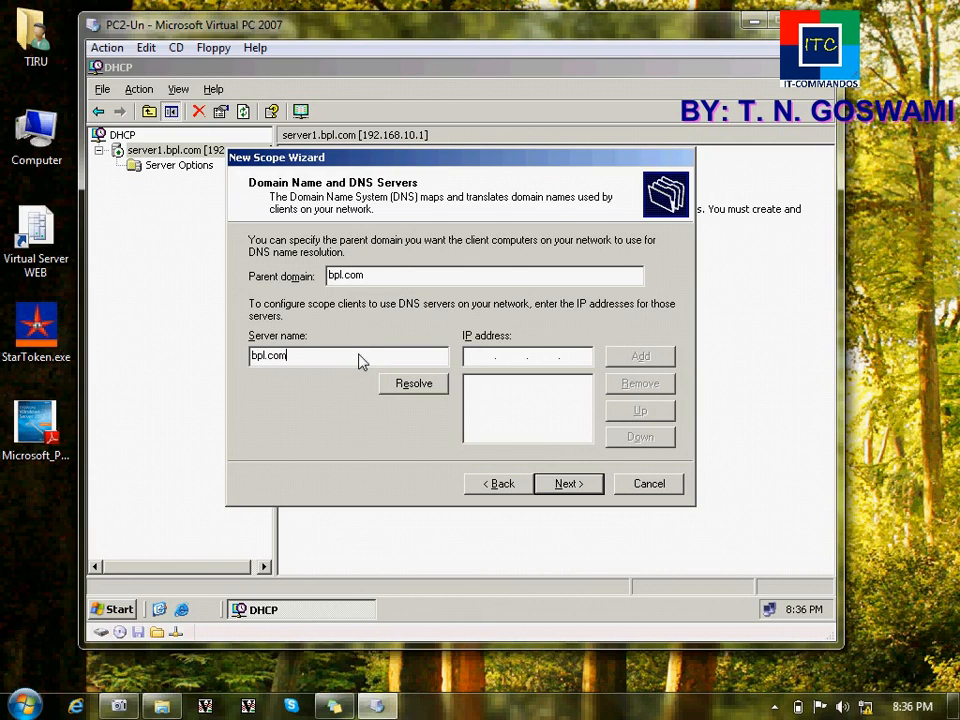
left_click(424, 388)
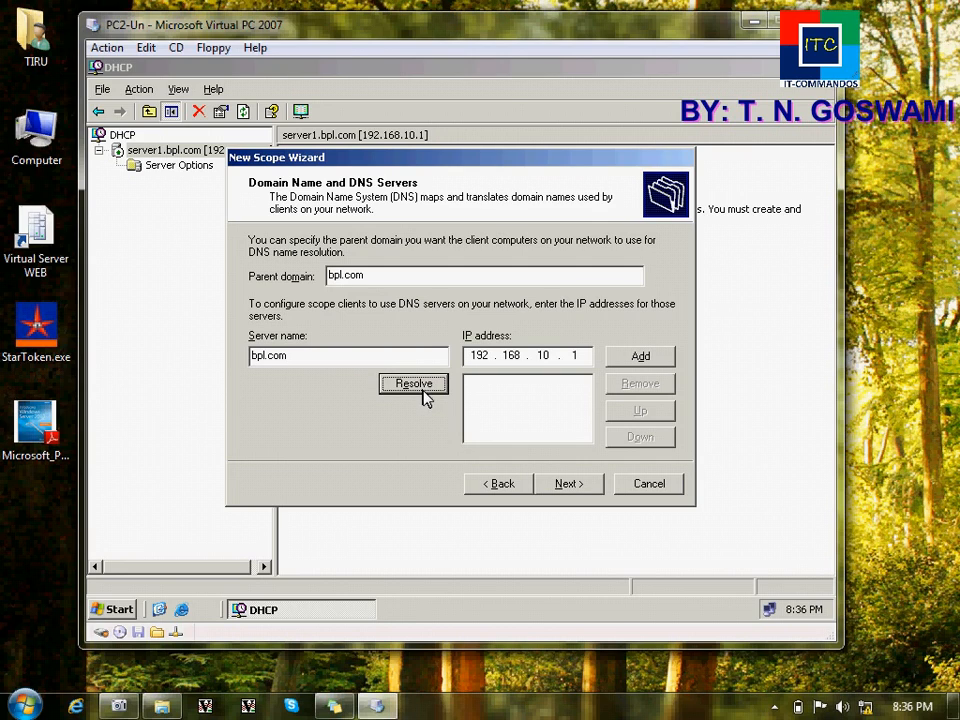
left_click(612, 362)
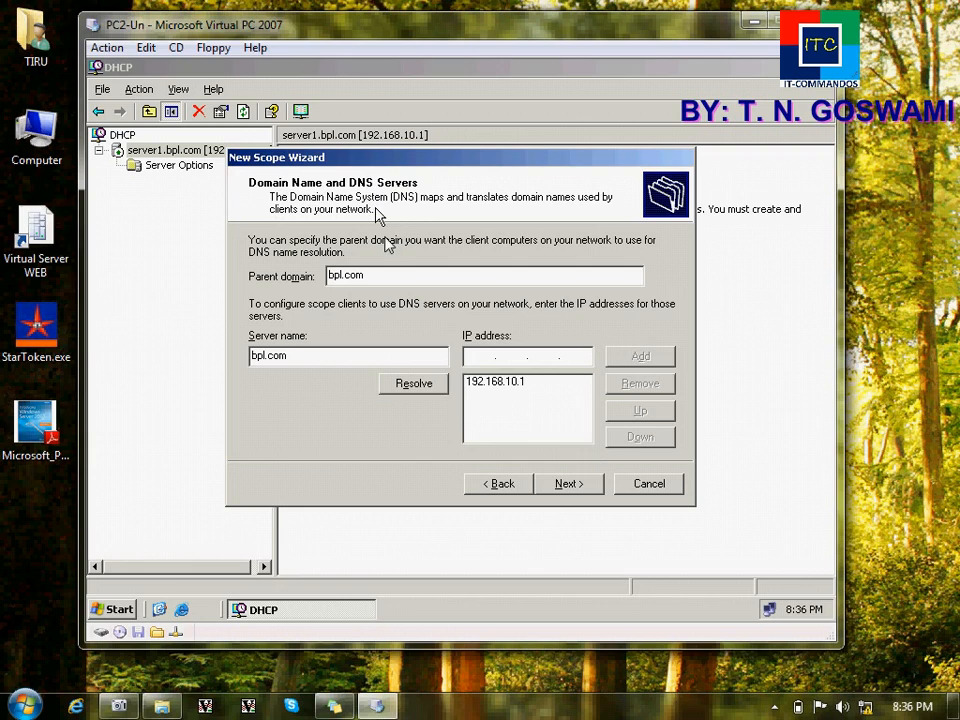
Step: Skip WINS servers, keep the scope activated, and finish the wizard
left_click(566, 485)
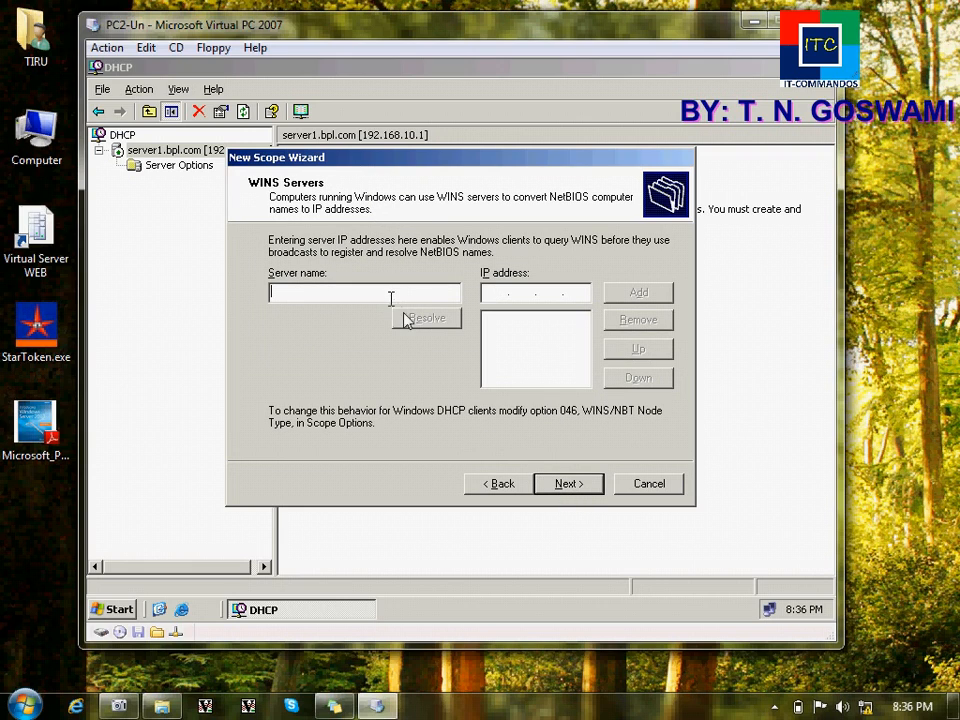
left_click(586, 490)
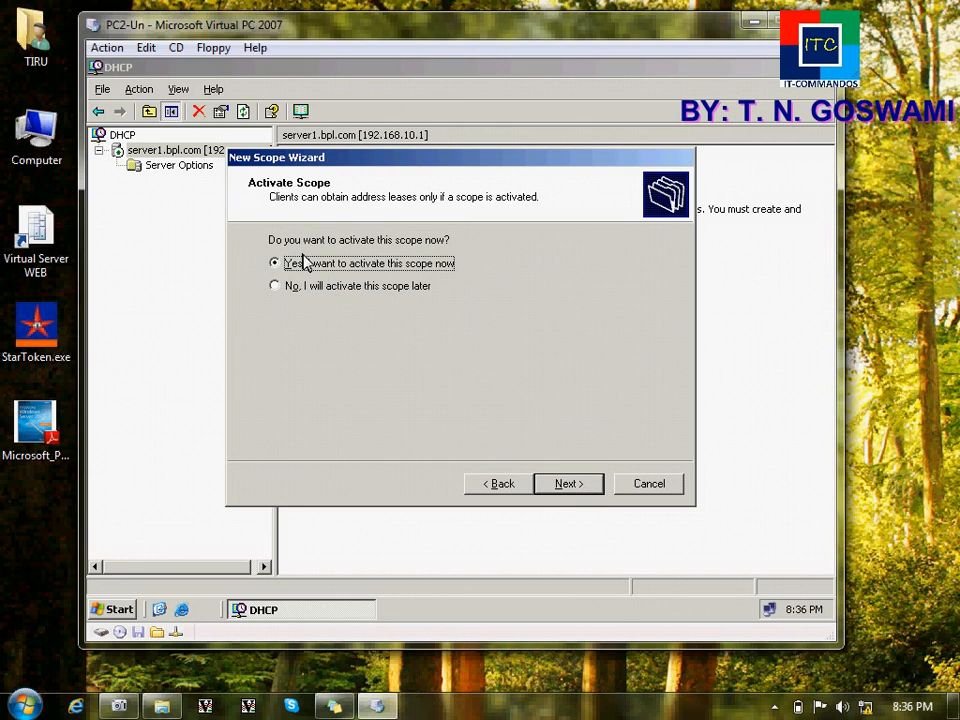
left_click(577, 487)
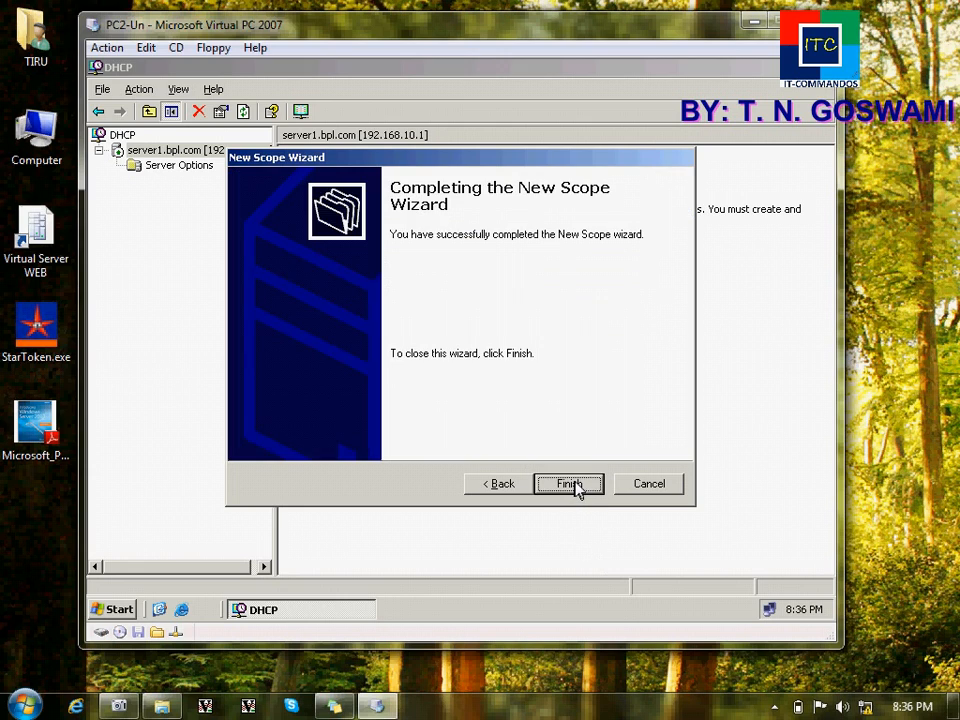
left_click(570, 484)
Step: Set Scope1's Advanced properties to serve both DHCP and BOOTP clients and apply
left_click(214, 166)
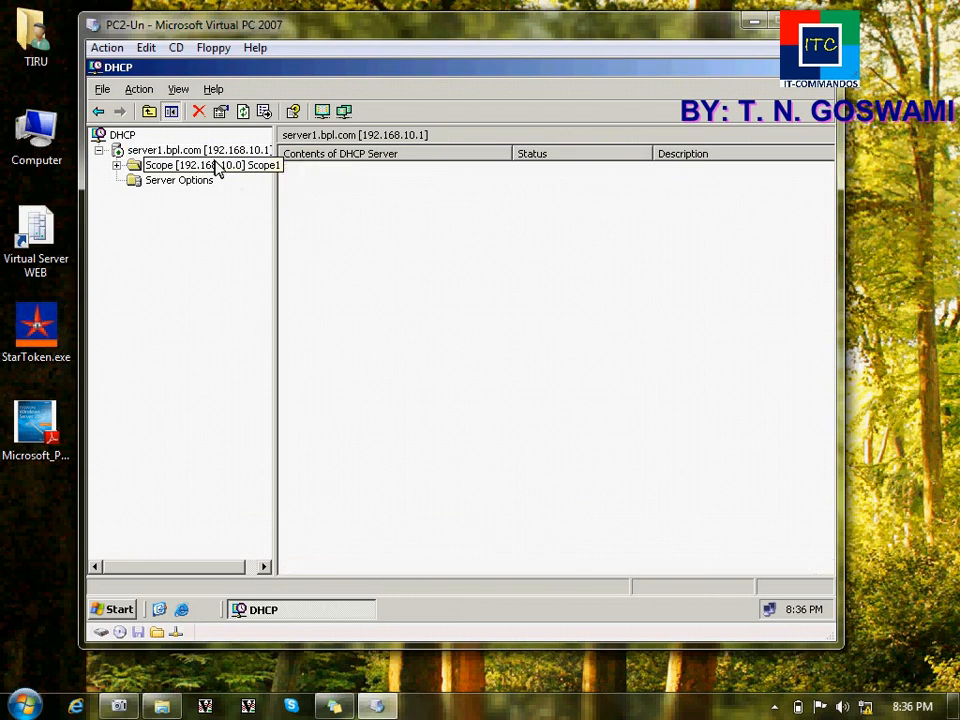
double_click(172, 168)
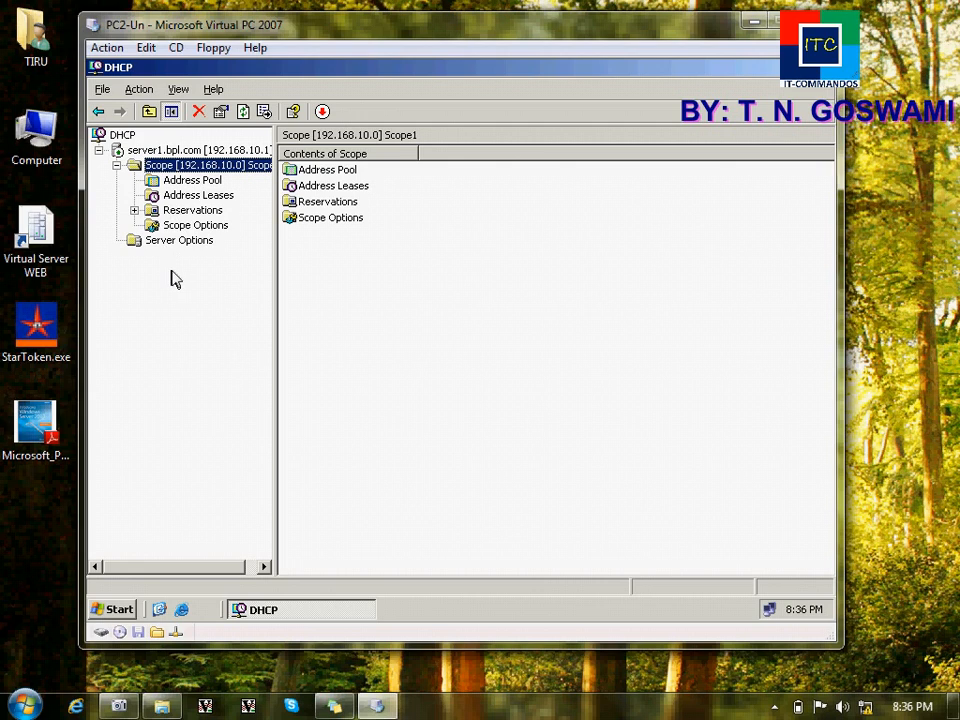
right_click(213, 166)
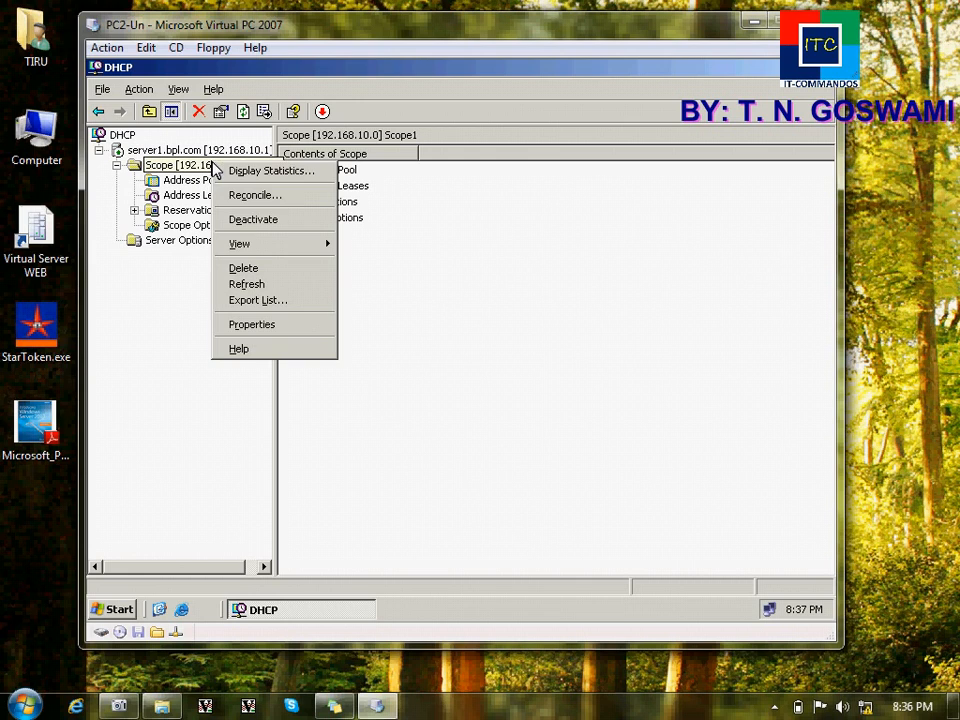
left_click(253, 324)
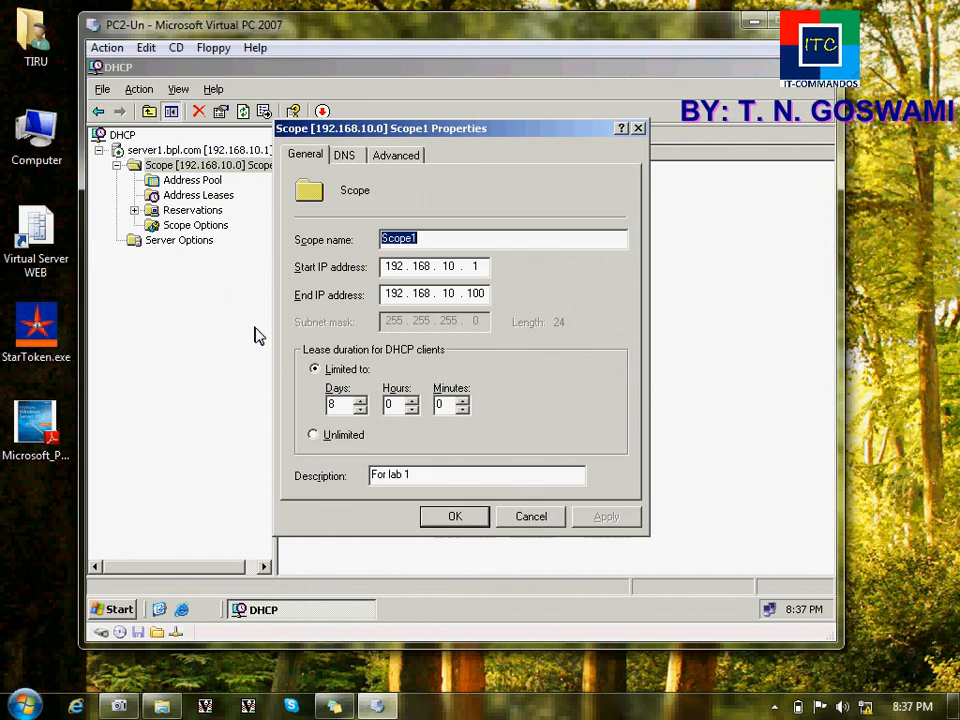
left_click(375, 158)
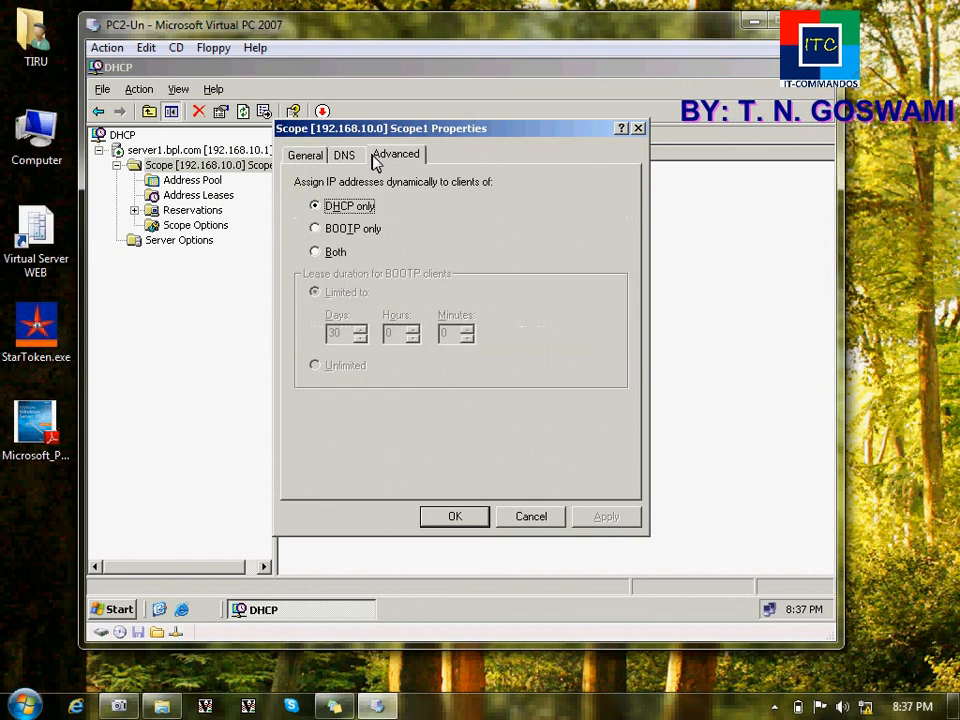
left_click(332, 254)
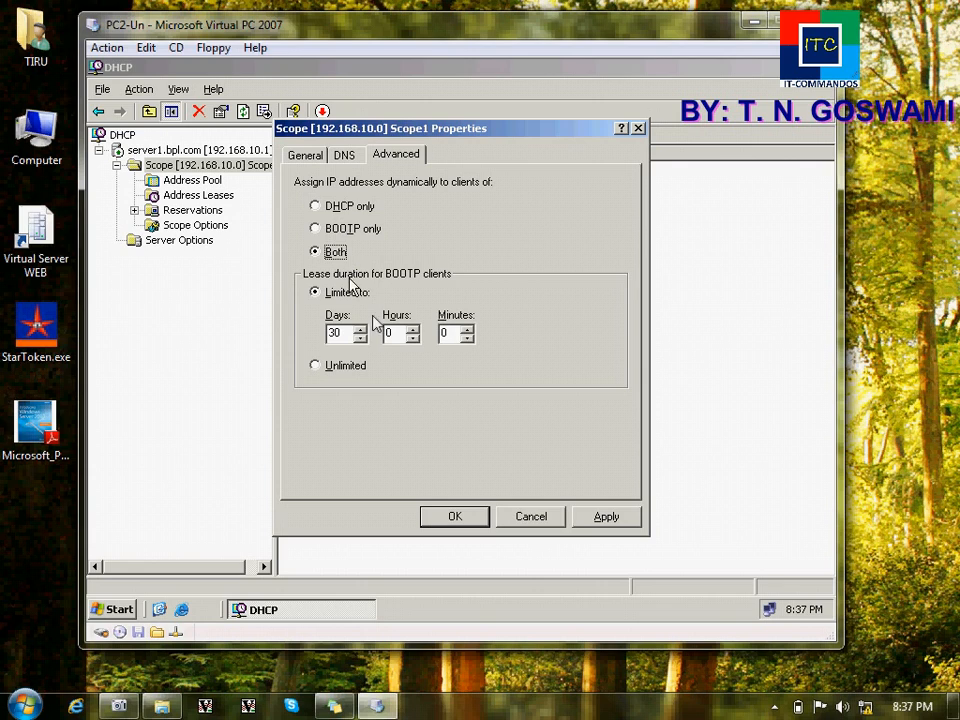
left_click(602, 520)
left_click(476, 516)
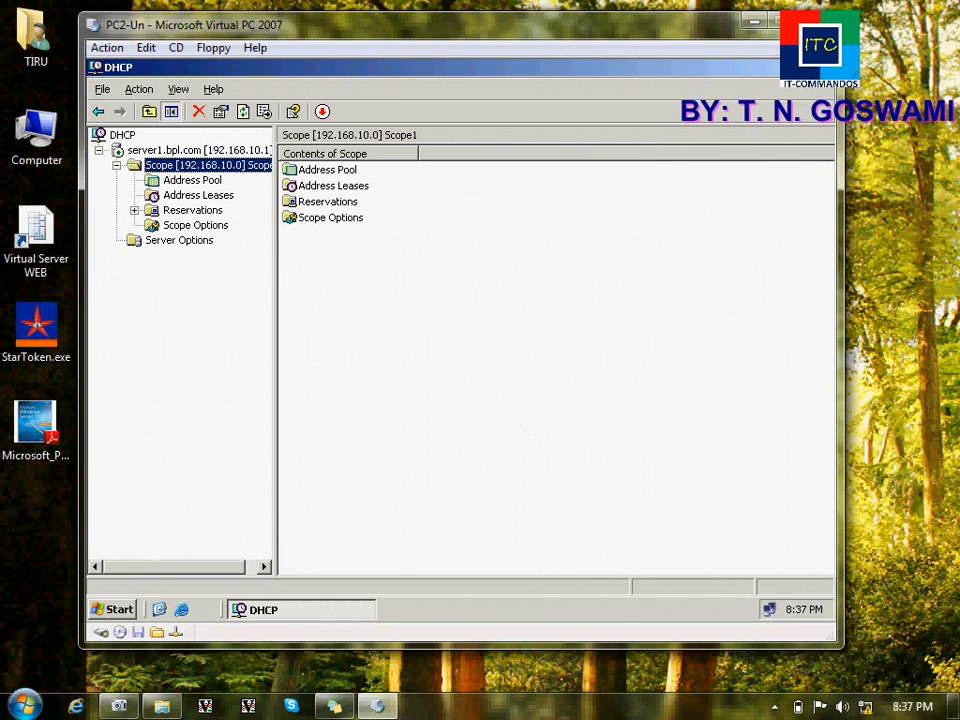
Step: Close the DHCP console and launch the Windows Components Wizard from Add or Remove Programs
left_click(827, 69)
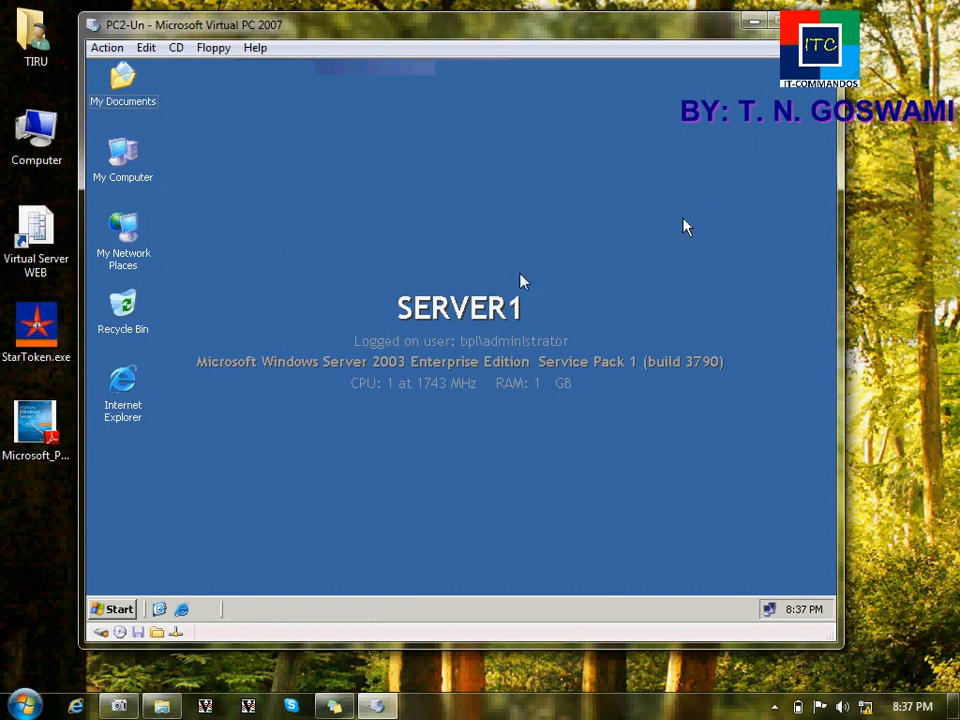
left_click(112, 609)
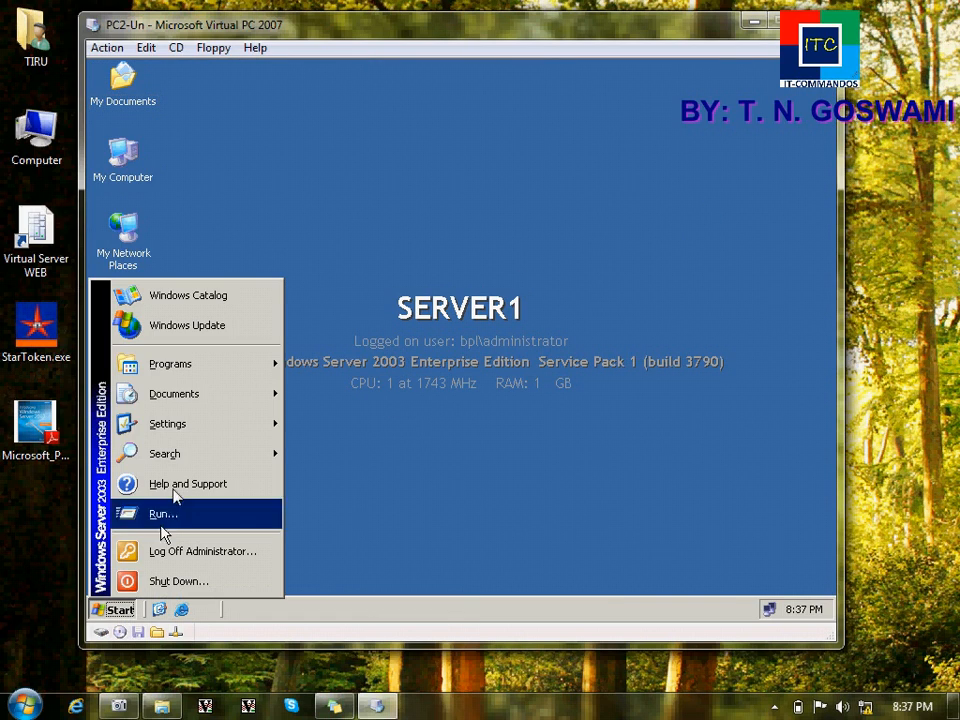
mouse_move(218, 377)
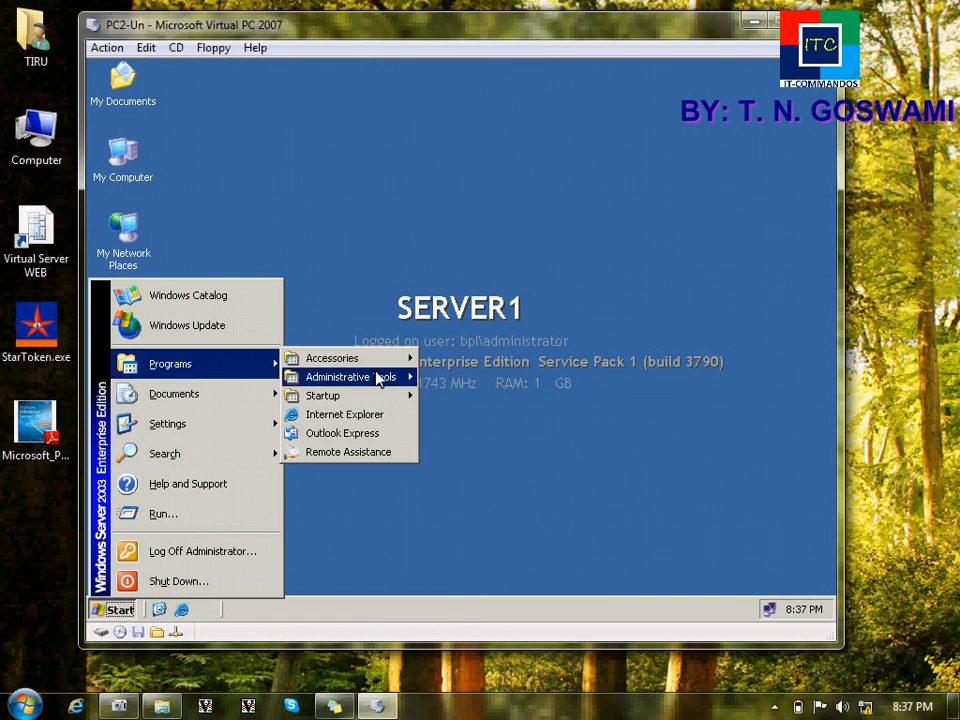
mouse_move(268, 420)
left_click(300, 419)
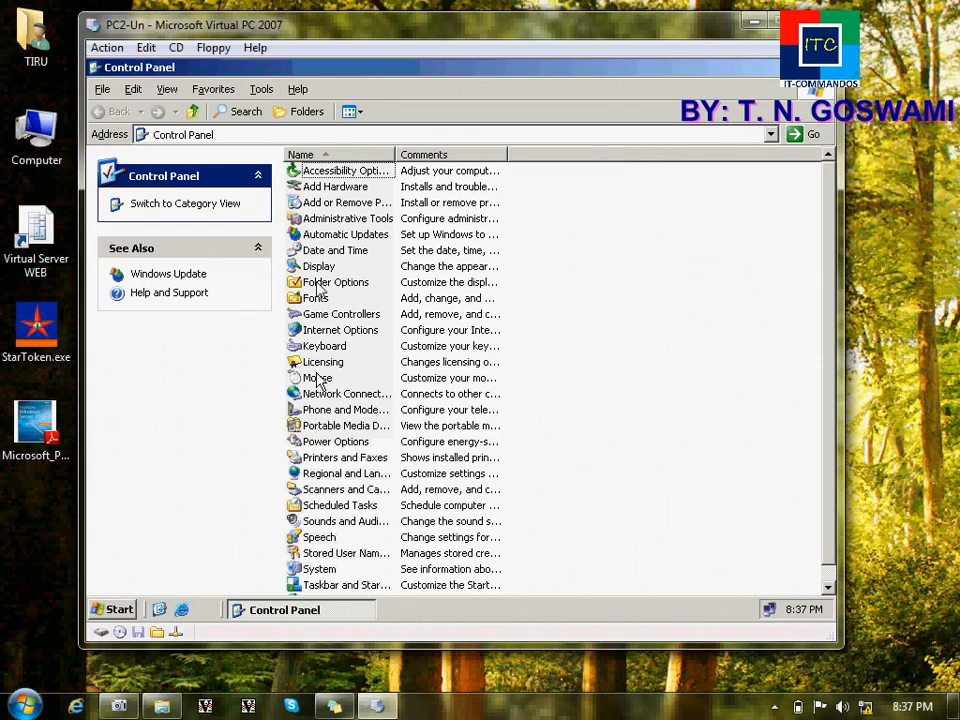
double_click(335, 202)
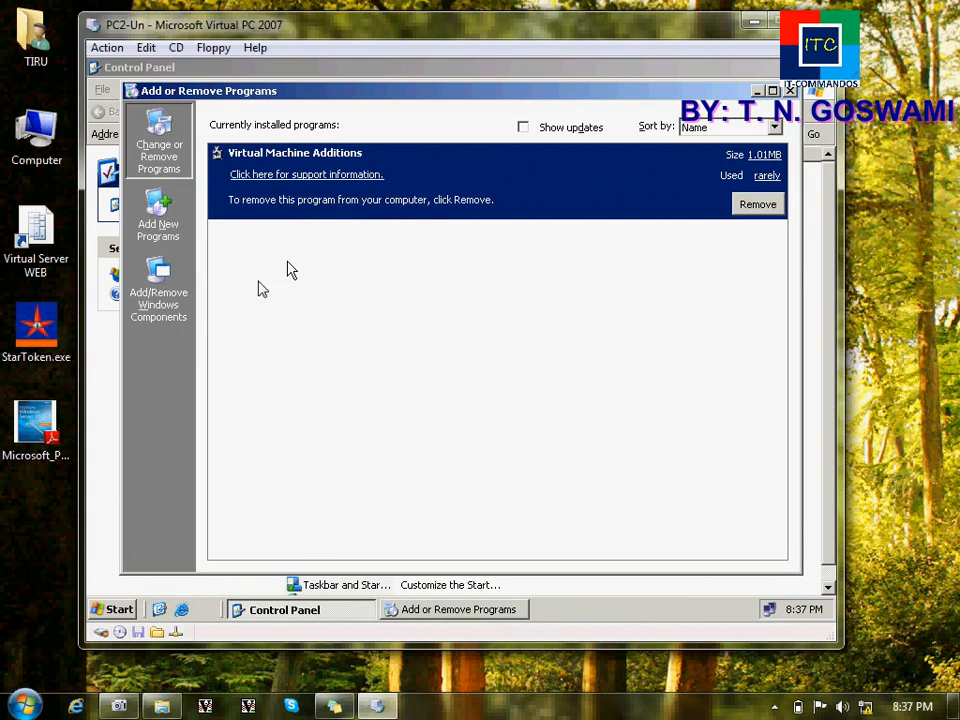
left_click(165, 300)
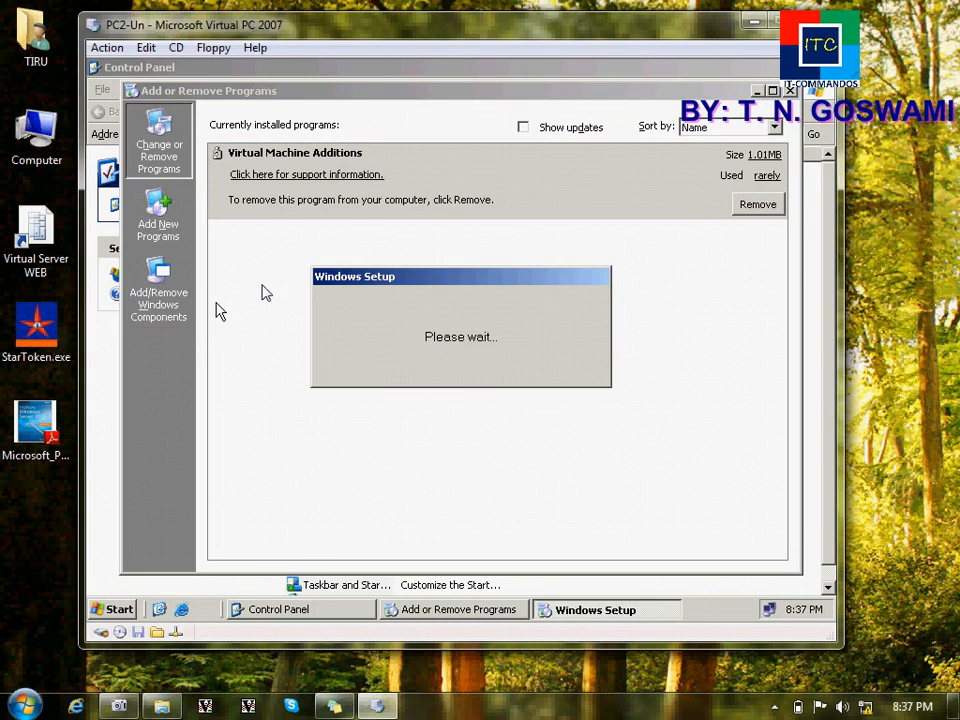
left_click(790, 91)
left_click(826, 68)
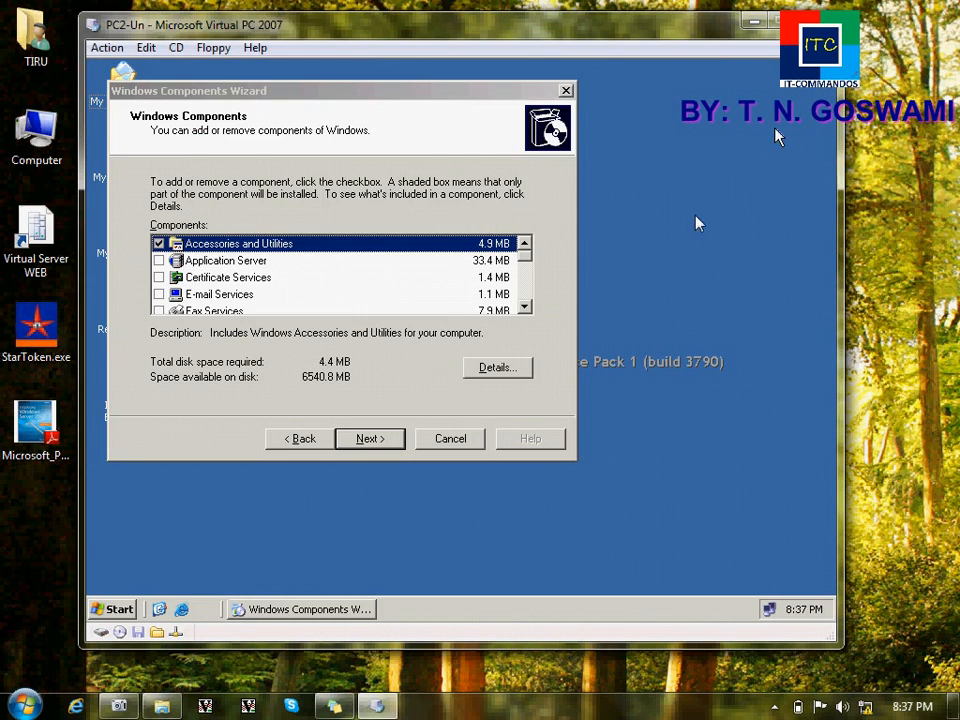
Step: Select Remote Installation Services in the component list and install it
left_click(525, 307)
left_click(525, 307)
left_click(525, 307)
left_click(525, 307)
left_click(525, 307)
left_click(525, 307)
left_click(525, 307)
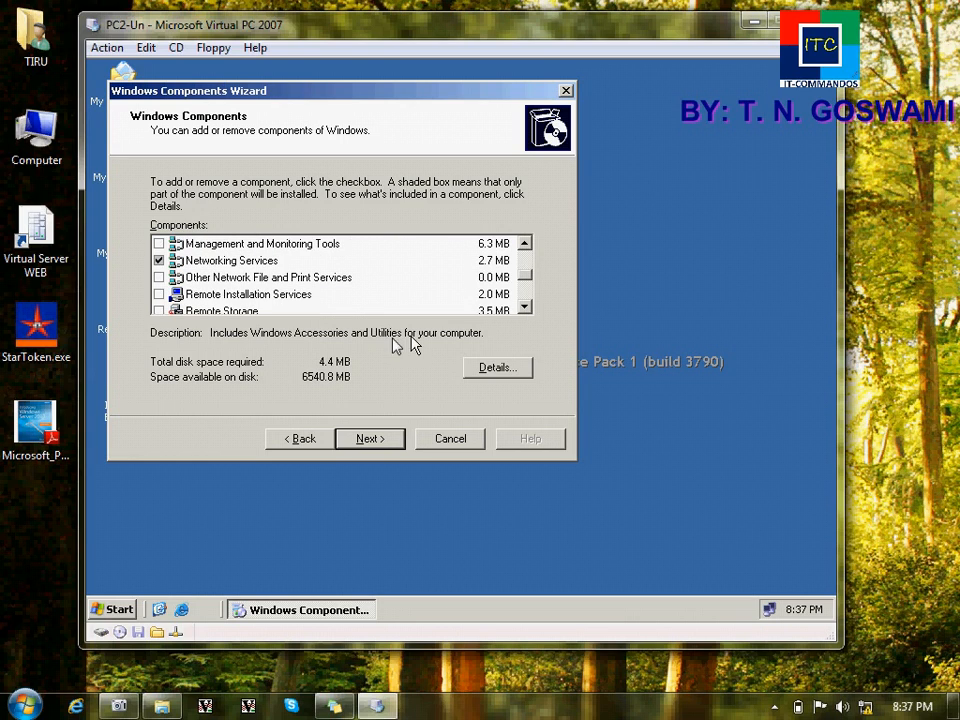
left_click(300, 296)
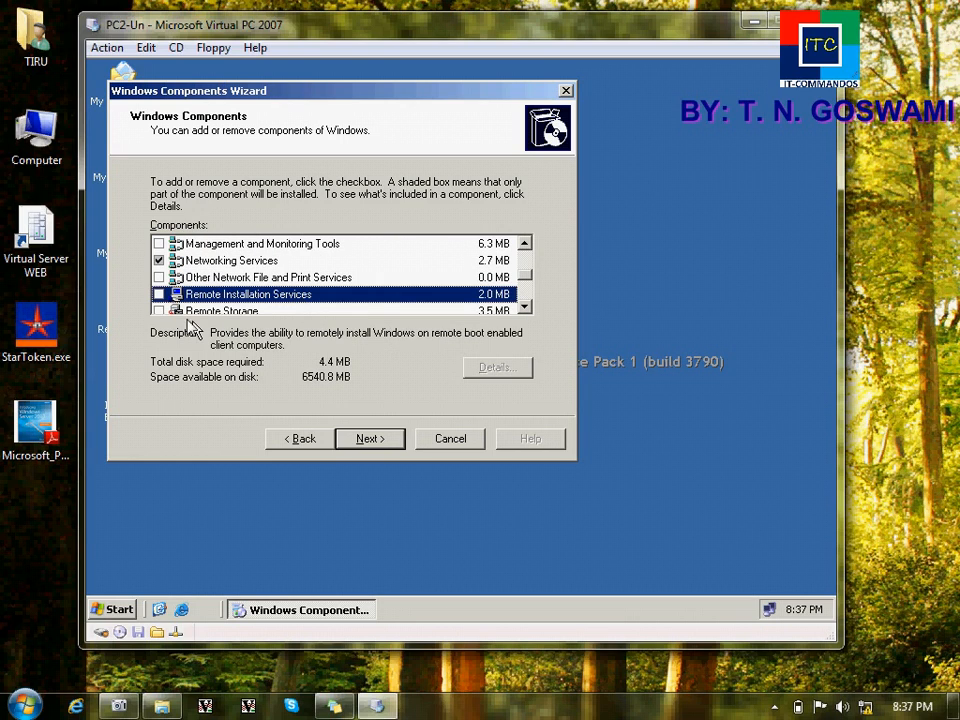
left_click(158, 294)
left_click(366, 440)
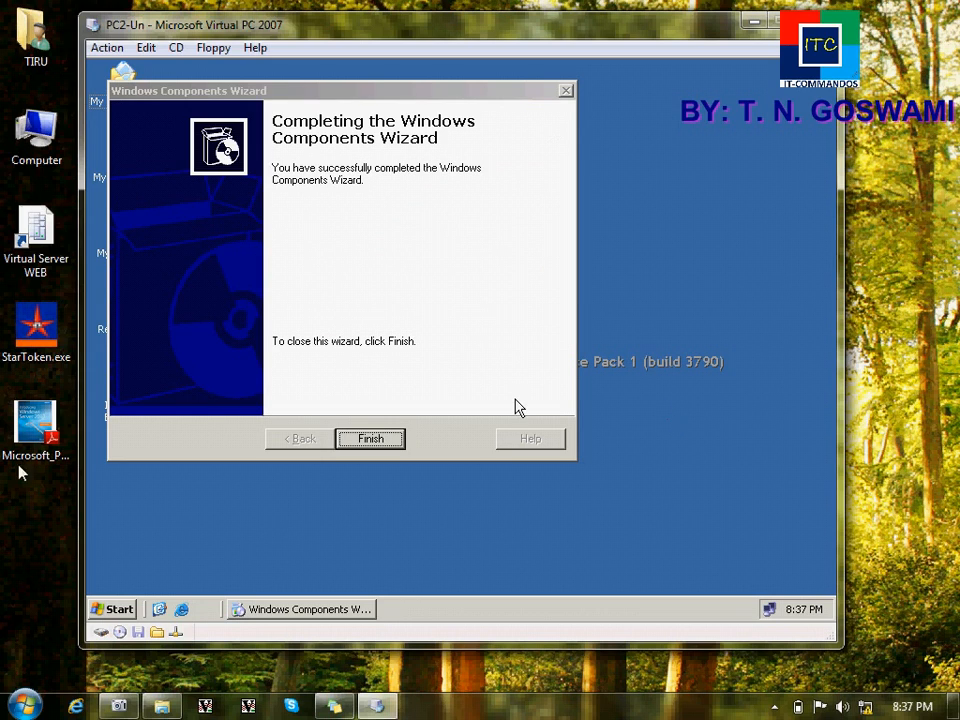
left_click(371, 439)
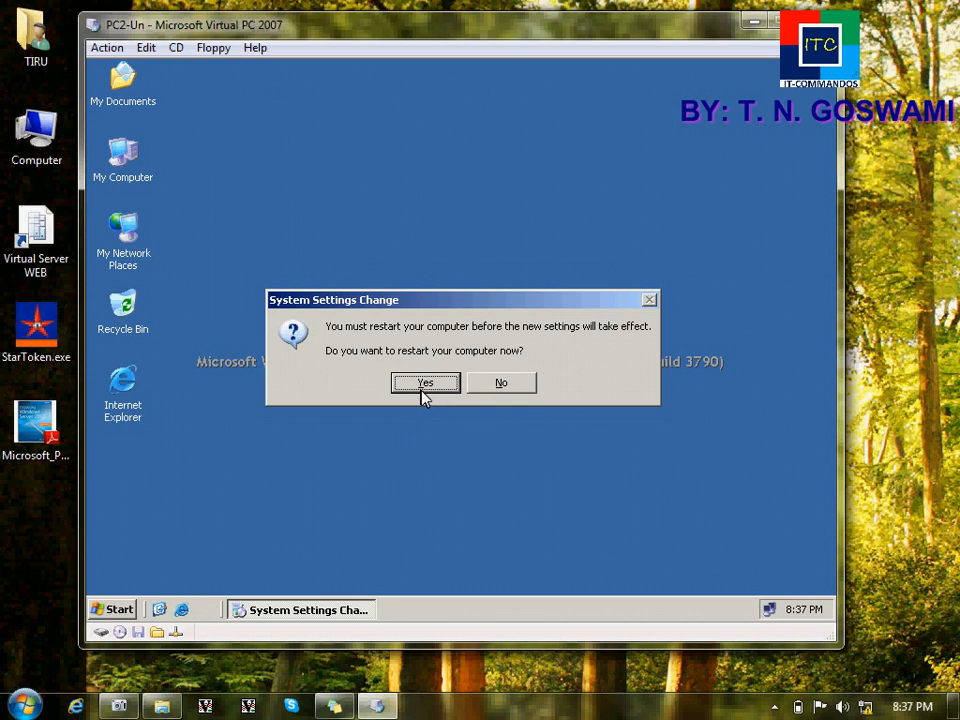
Step: Restart the server and log back on as Administrator with the account password
left_click(424, 385)
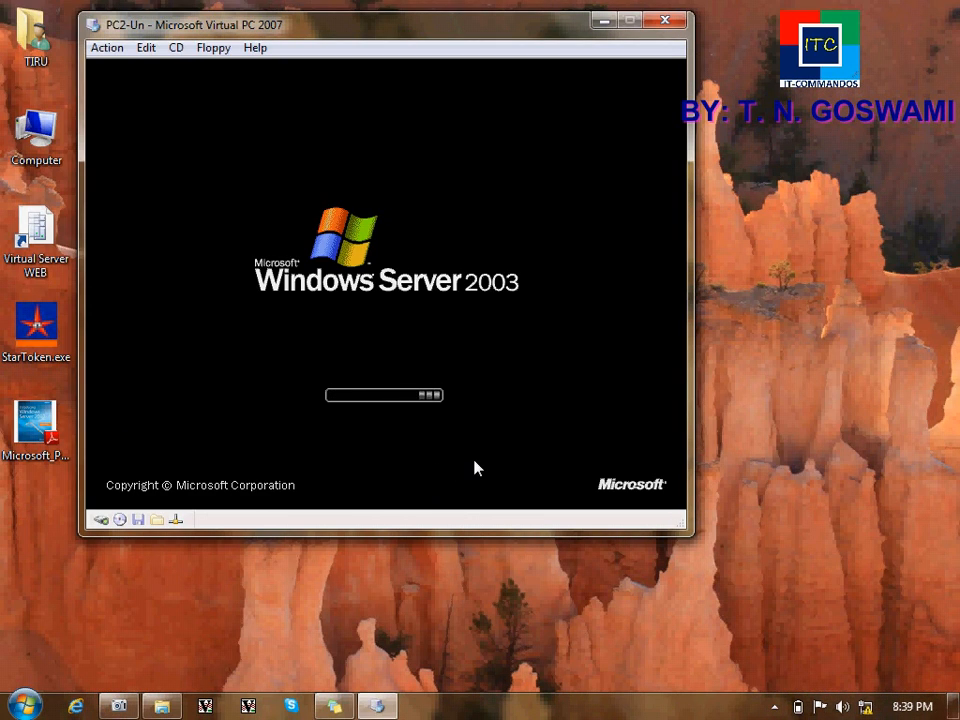
left_click(467, 584)
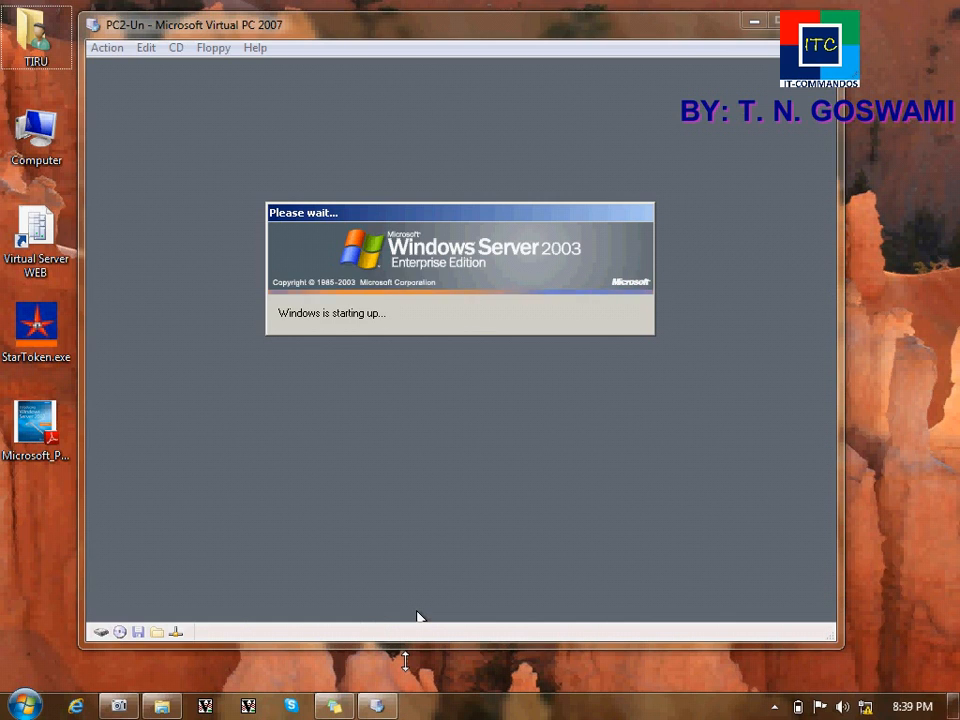
left_click(519, 511)
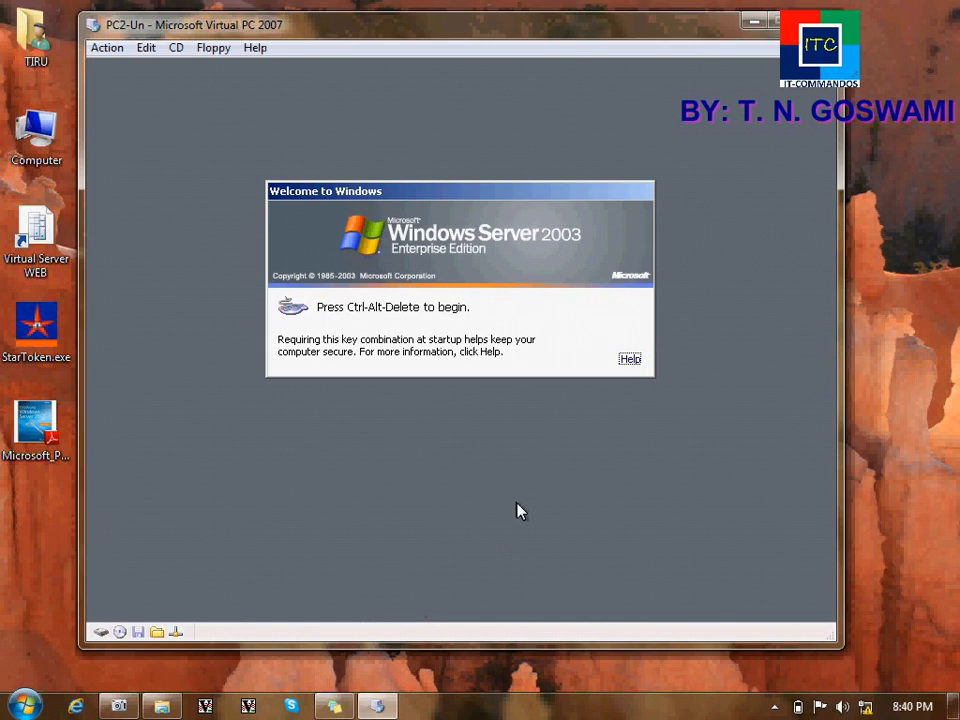
key("ctrl+alt+Delete")
type("123456789")
key("Return")
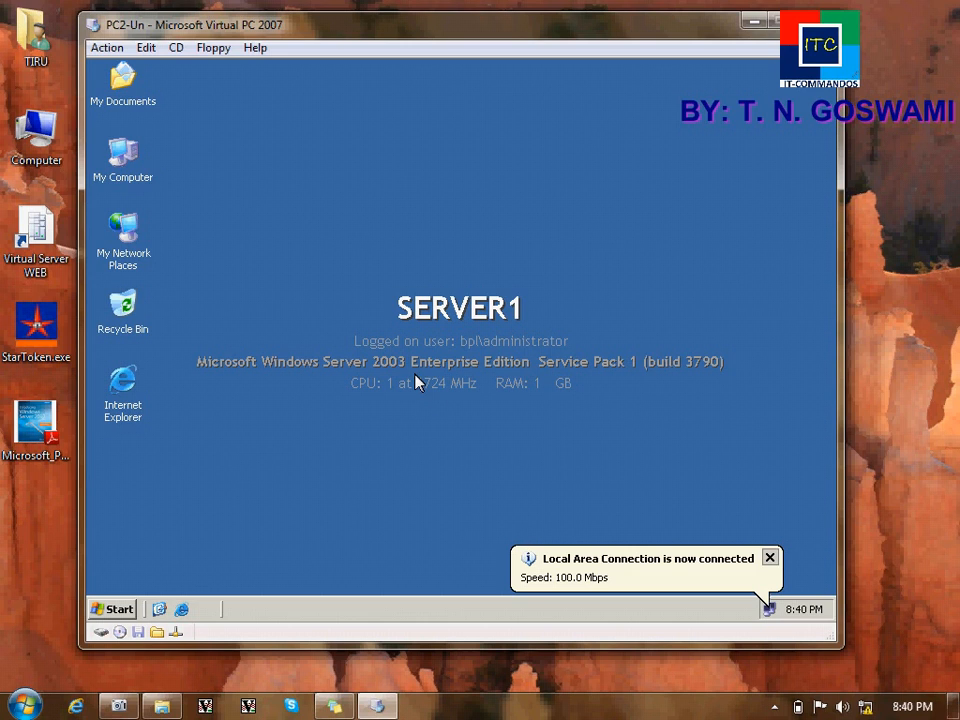
Step: Launch Remote Installation Services Setup from Administrative Tools
left_click(113, 609)
mouse_move(193, 364)
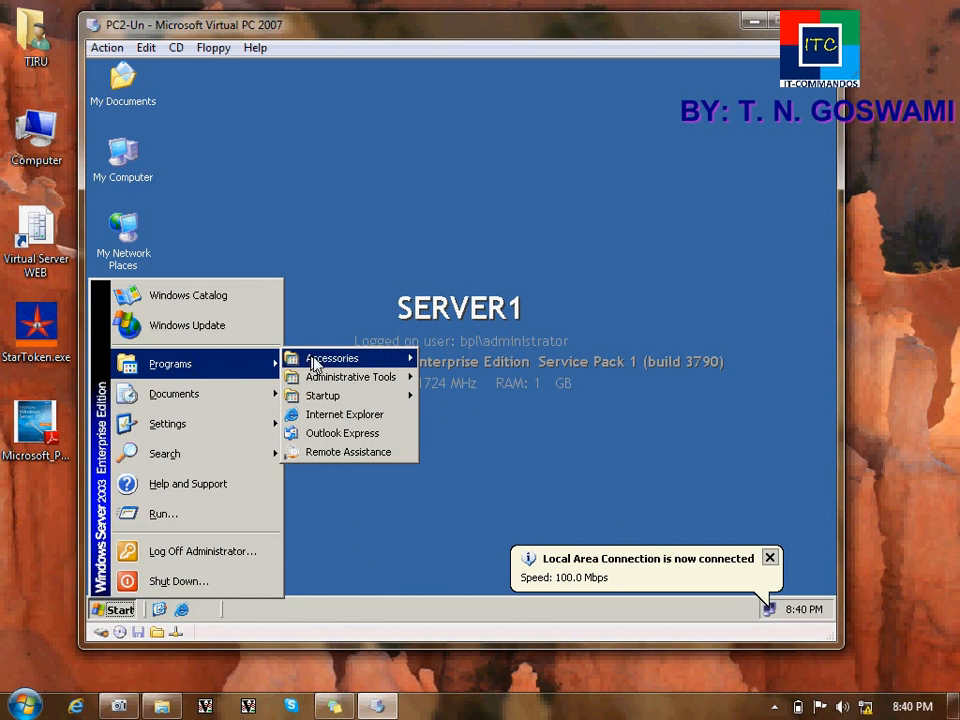
mouse_move(340, 382)
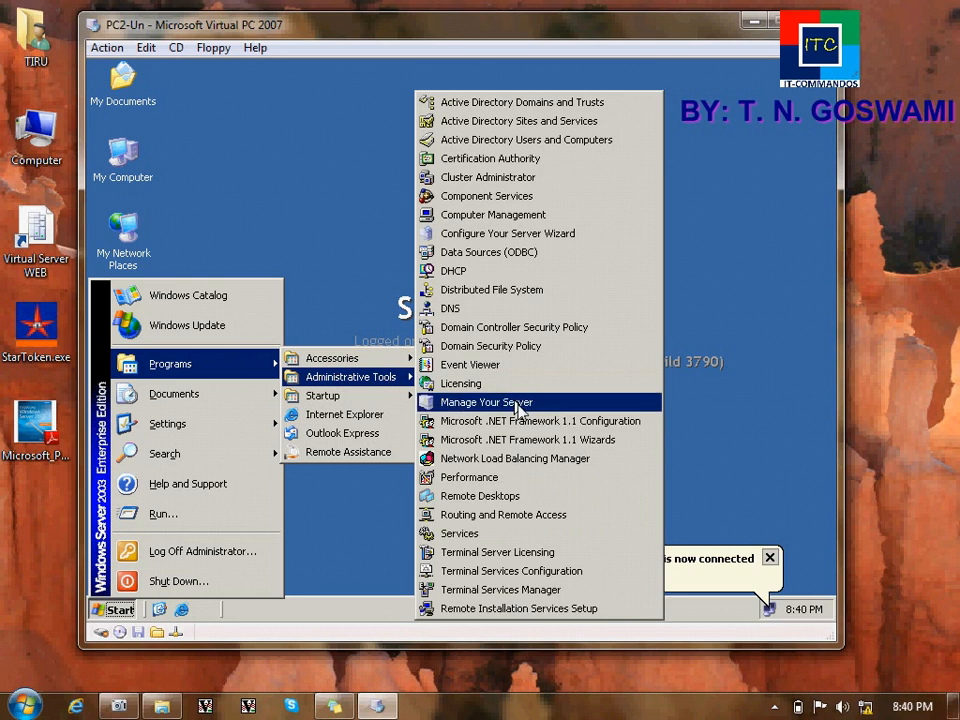
left_click(570, 610)
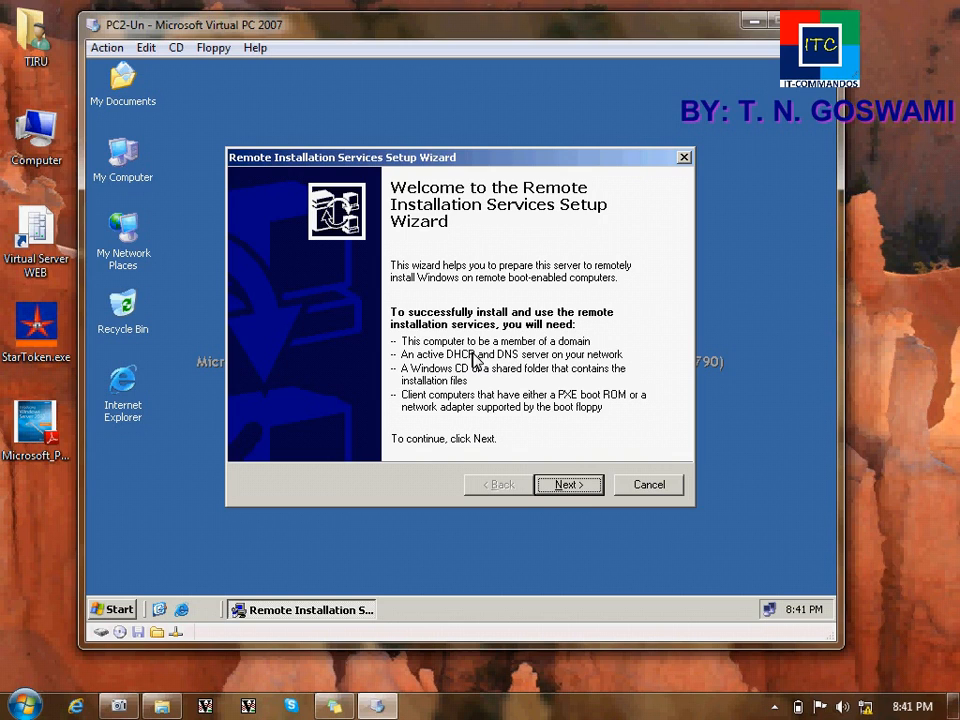
Step: Inspect the 192.168.10.0 scope under server1 in the DHCP console, then close it
left_click(114, 609)
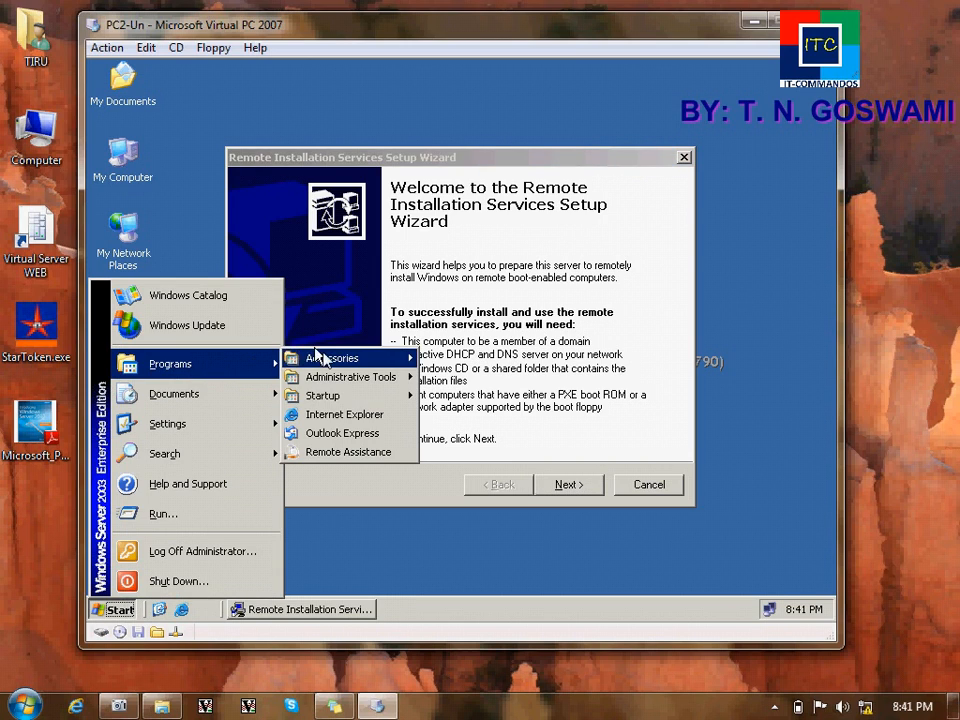
mouse_move(342, 380)
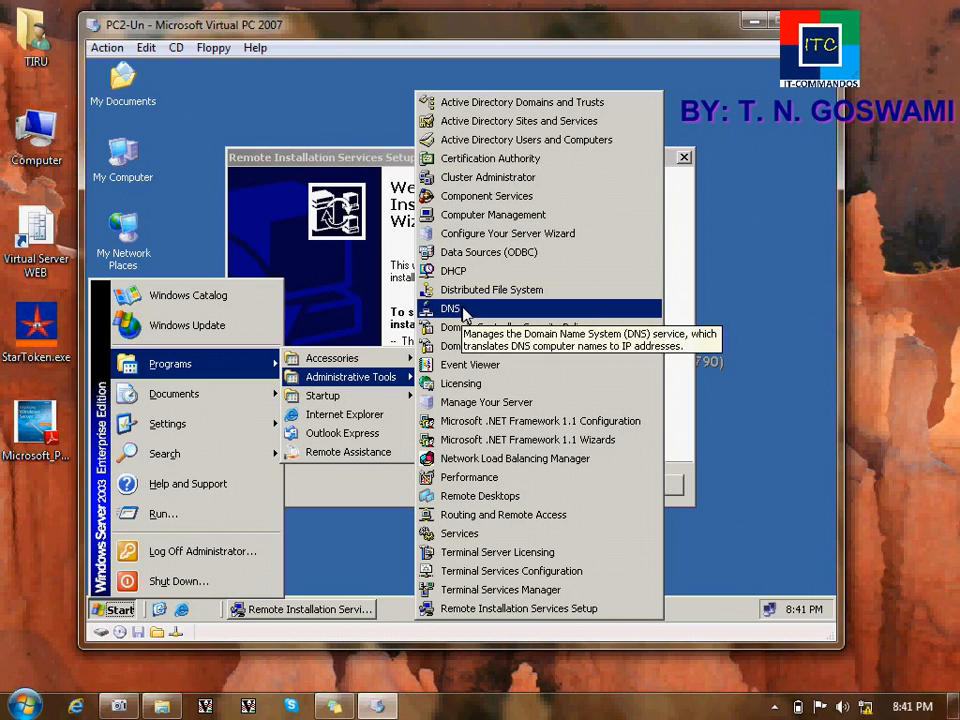
left_click(454, 274)
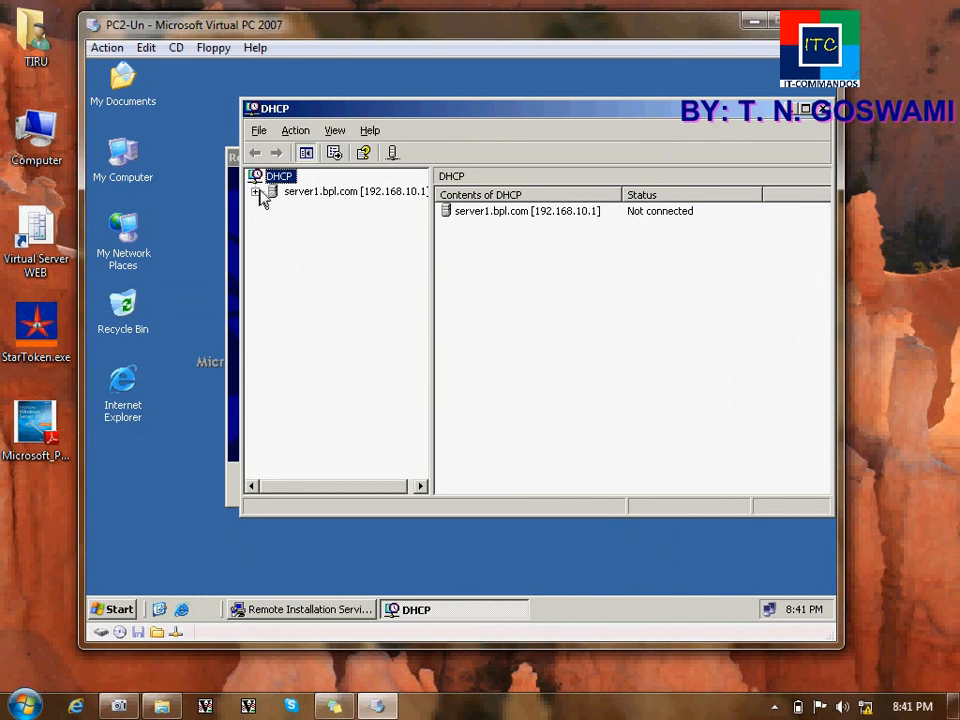
left_click(256, 191)
left_click(273, 206)
left_click(300, 207)
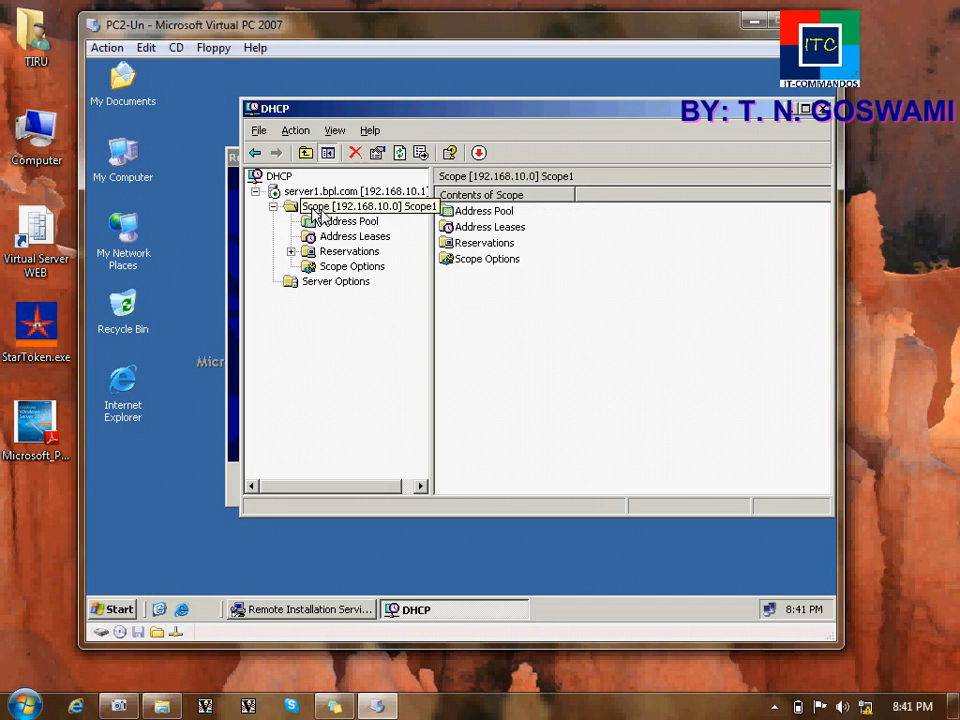
left_click(823, 108)
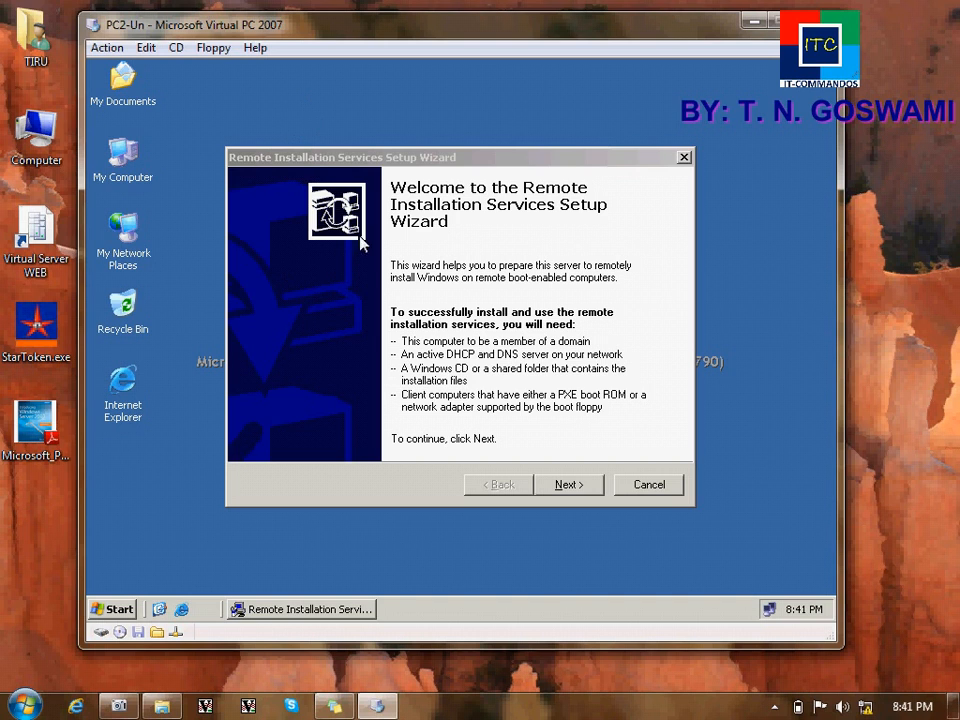
Step: Capture WIN_XP2.iso as the virtual CD and exit the Windows XP autorun screen
left_click(176, 48)
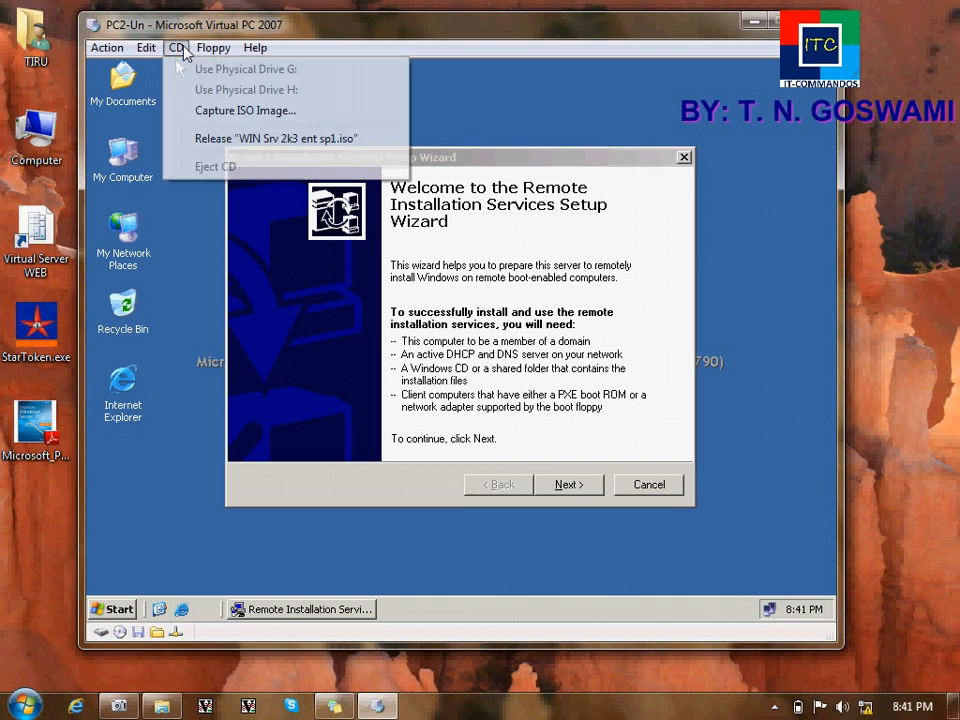
left_click(213, 114)
scroll(345, 400, "down", 7)
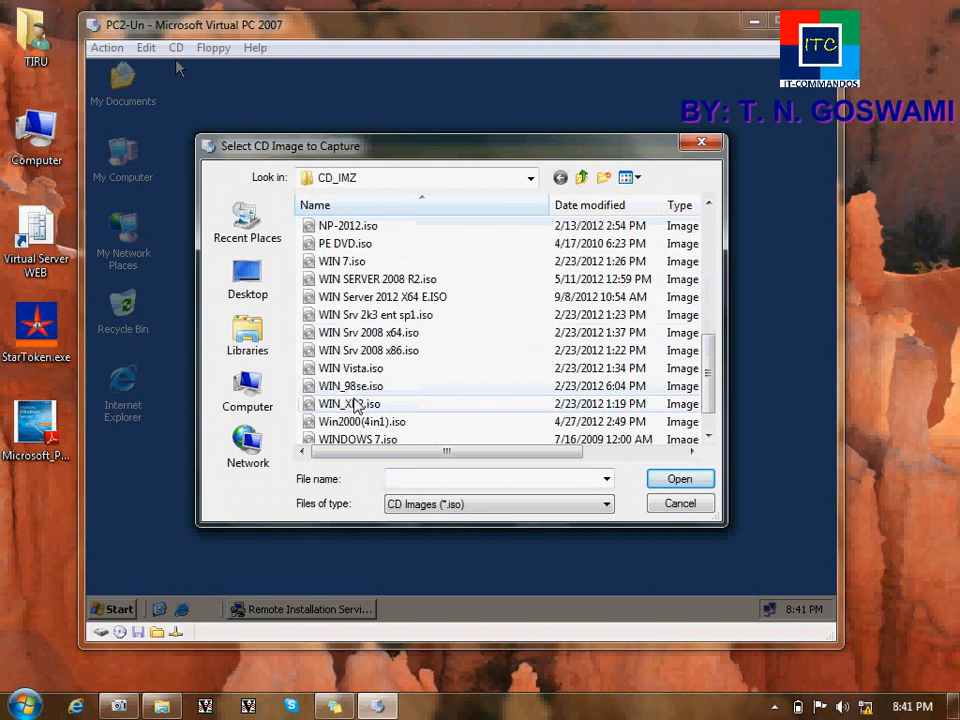
double_click(350, 404)
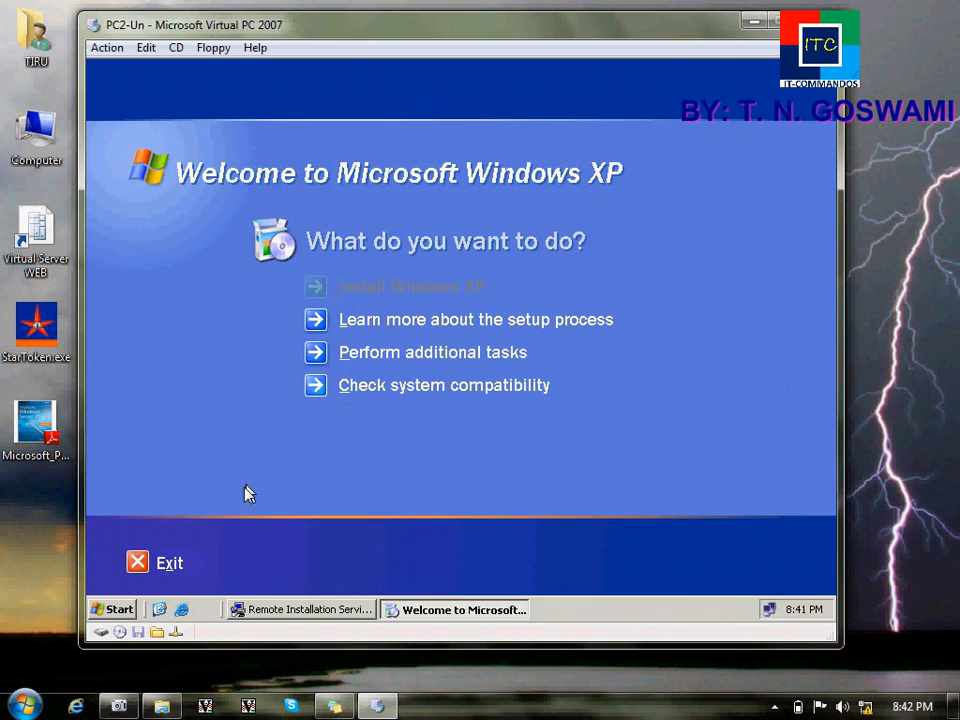
left_click(171, 566)
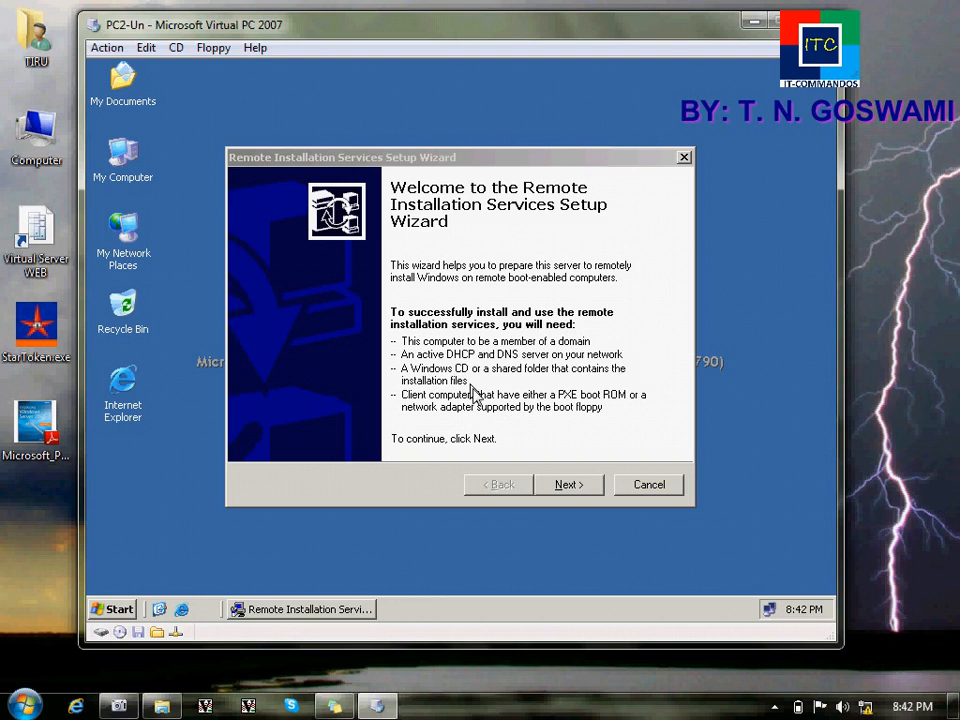
Step: Check drive E: in My Computer, then set the RIS installation folder to E:\RemoteInstall
left_click(566, 485)
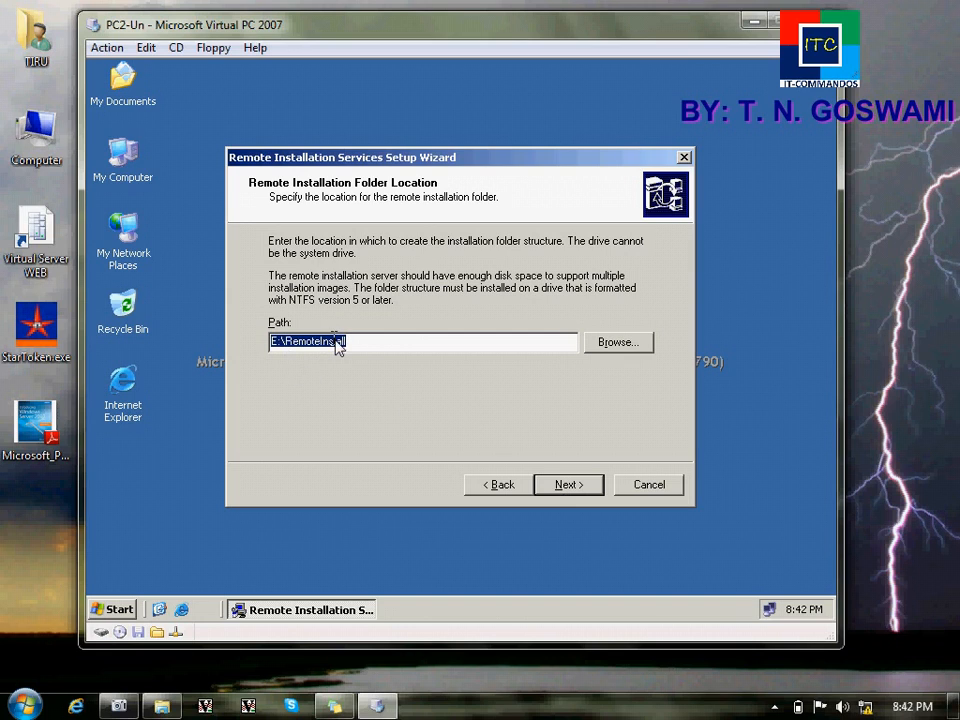
left_click_drag(358, 342, 284, 342)
left_click_drag(278, 342, 266, 345)
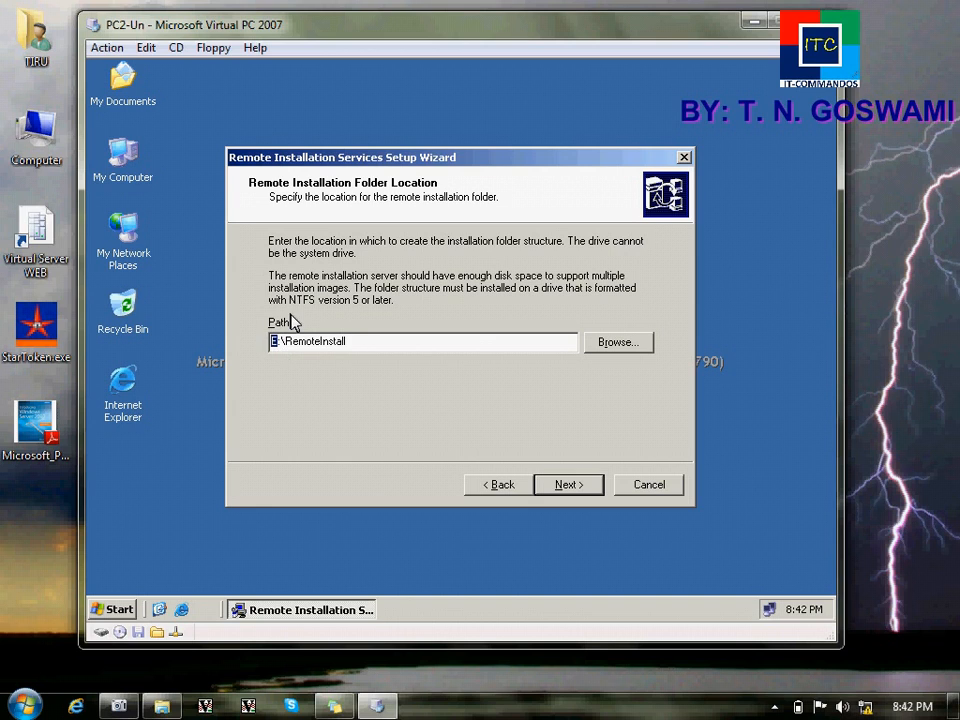
double_click(133, 182)
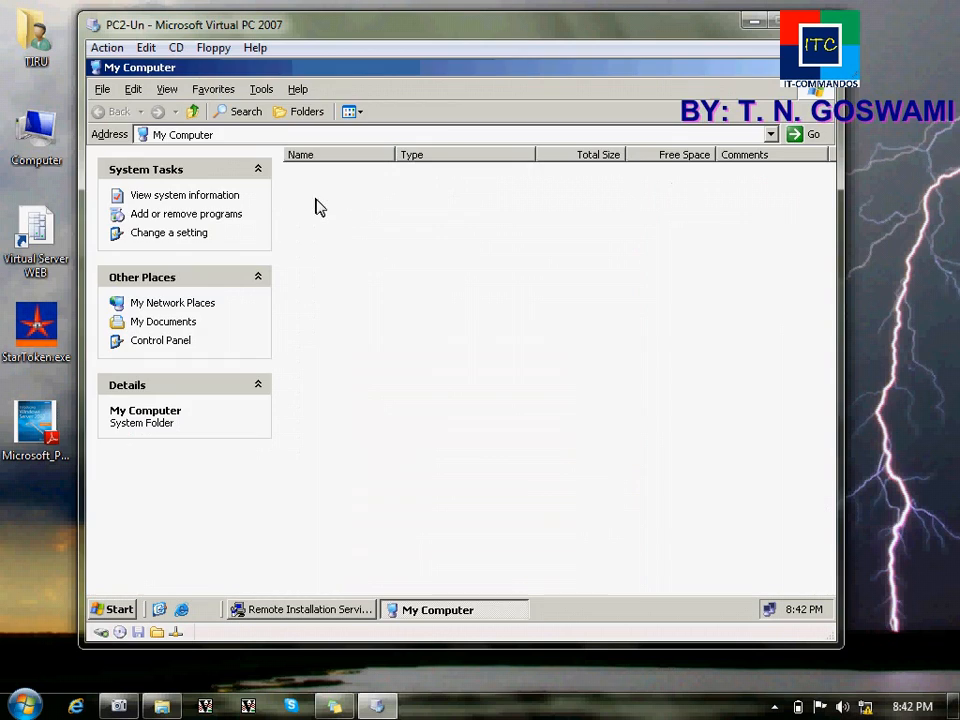
left_click(332, 200)
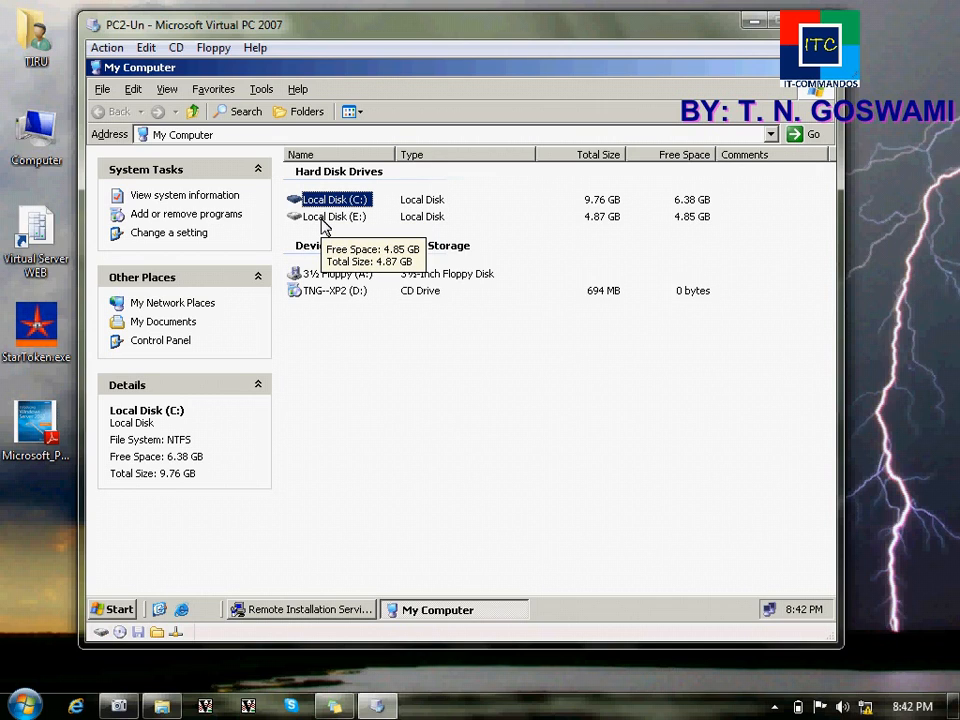
left_click(321, 219)
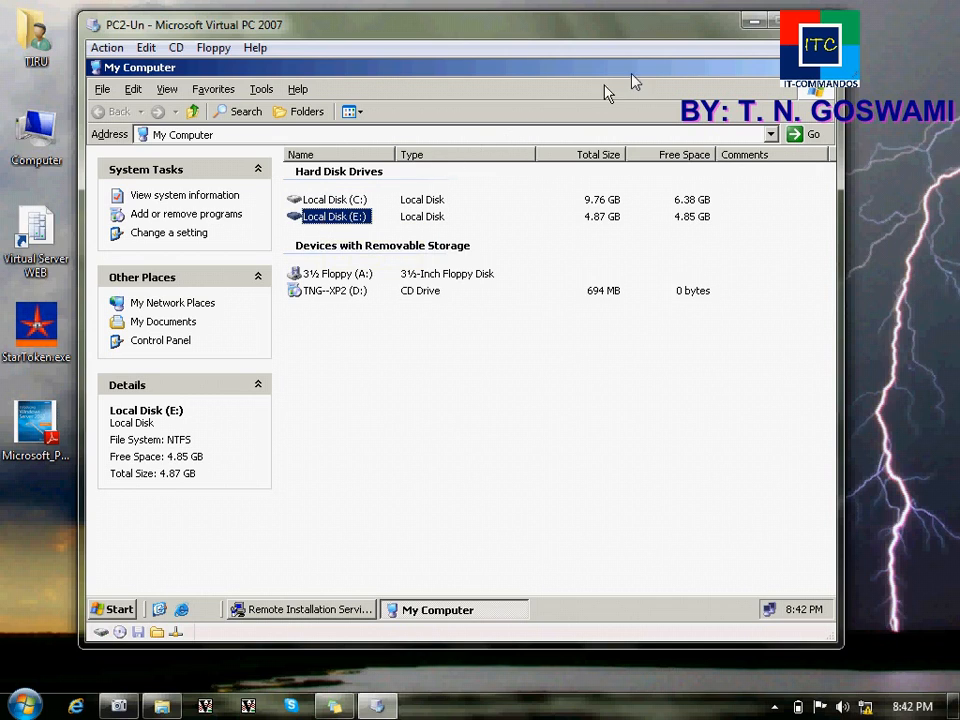
left_click(830, 69)
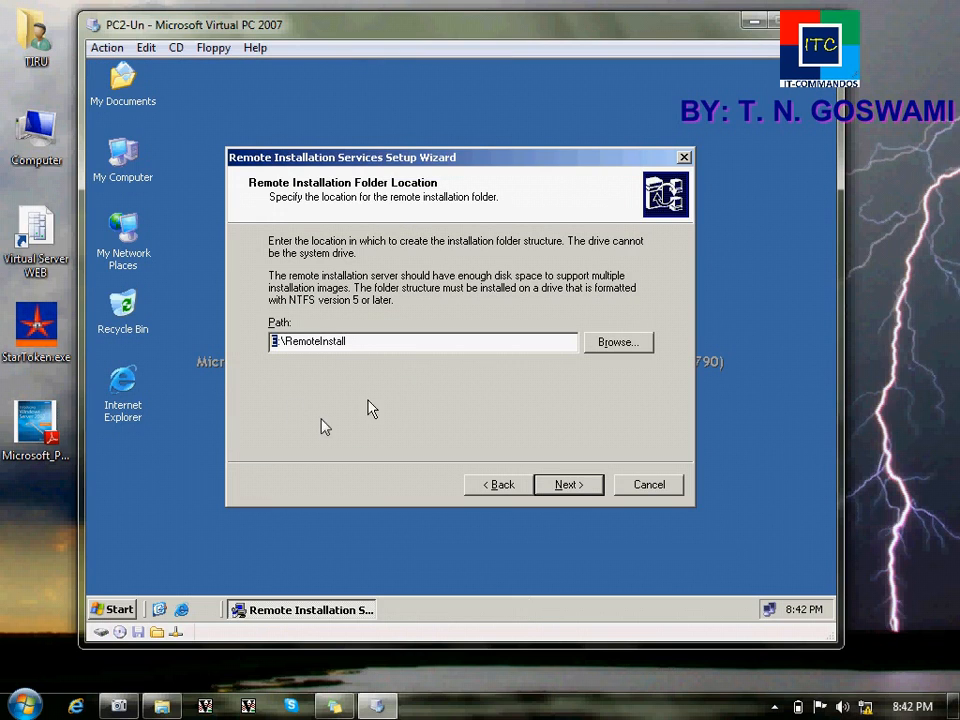
type("E")
left_click(568, 485)
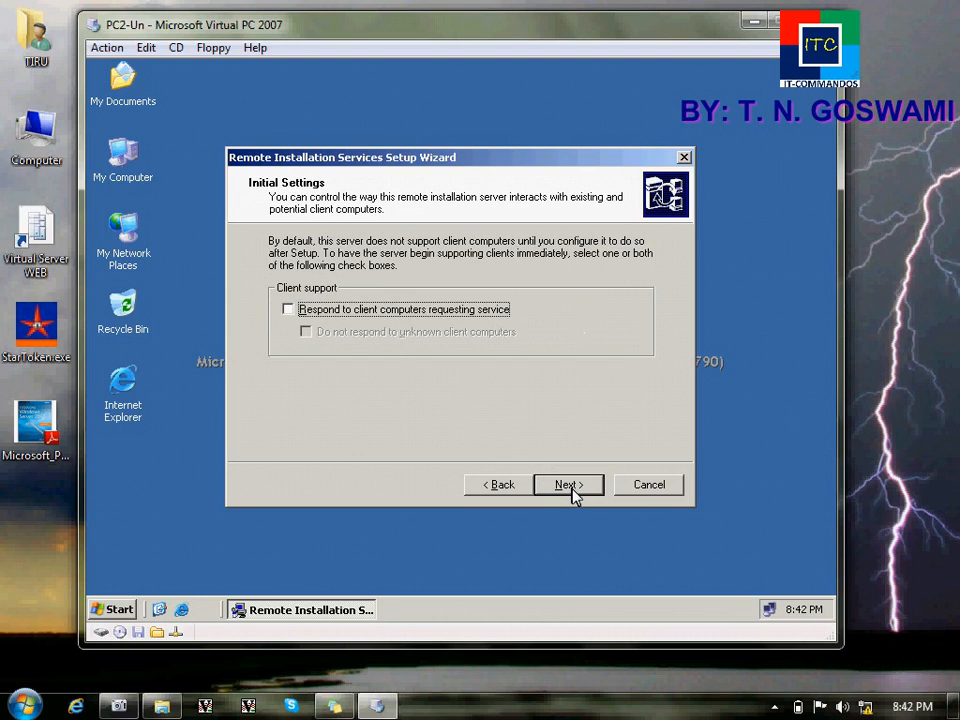
Step: Enable responding to client computers, accept source D:\, image folder WINDOWS and the description
left_click(348, 311)
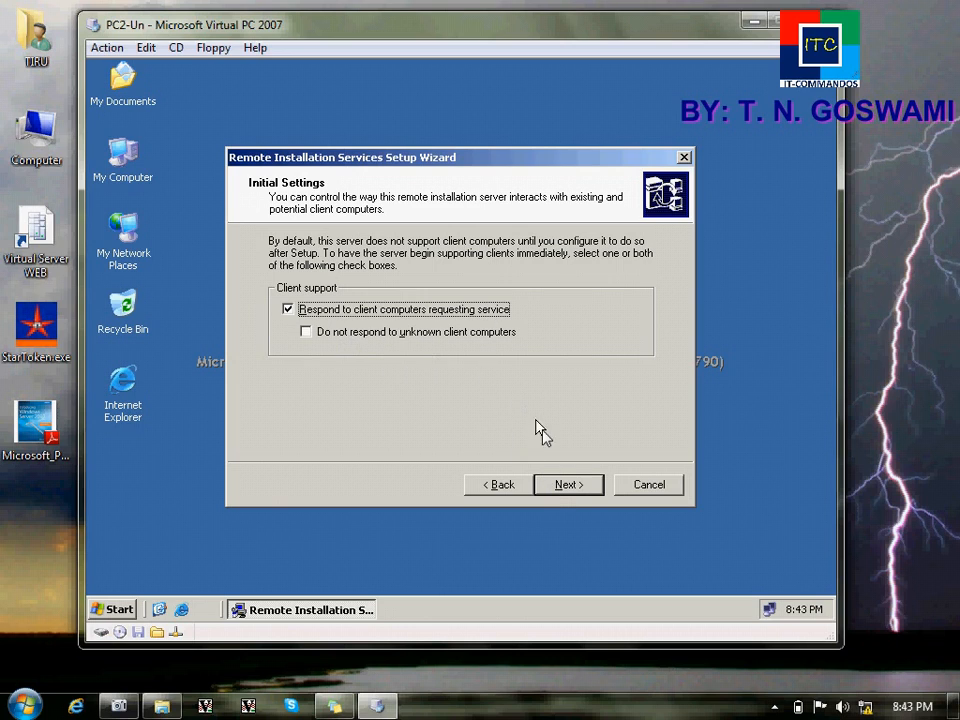
left_click(565, 485)
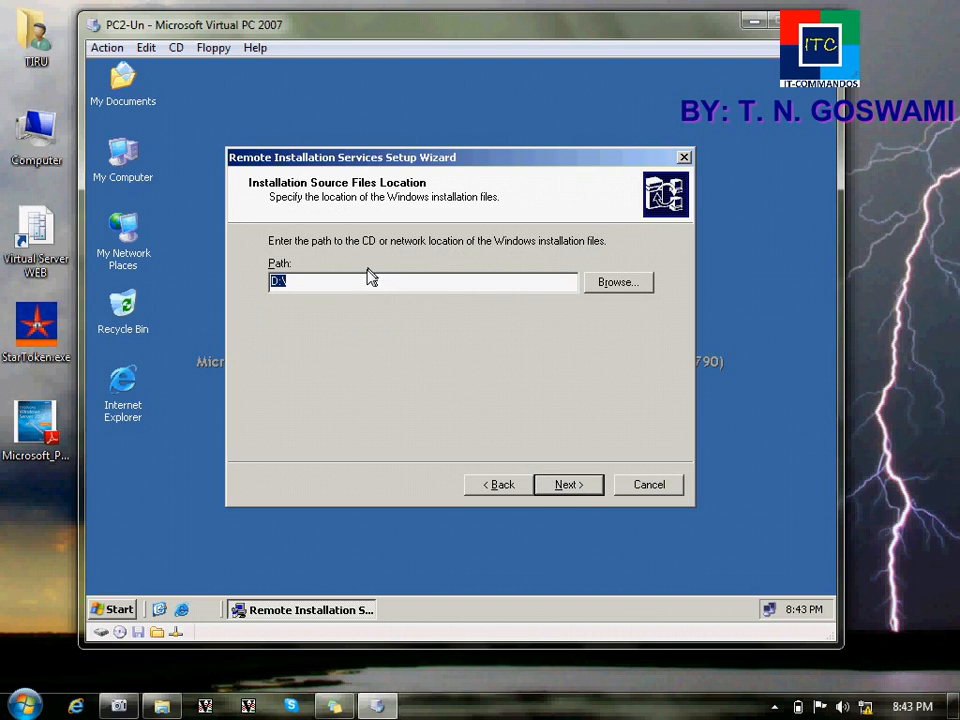
left_click(367, 281)
left_click_drag(367, 281, 223, 326)
left_click(568, 485)
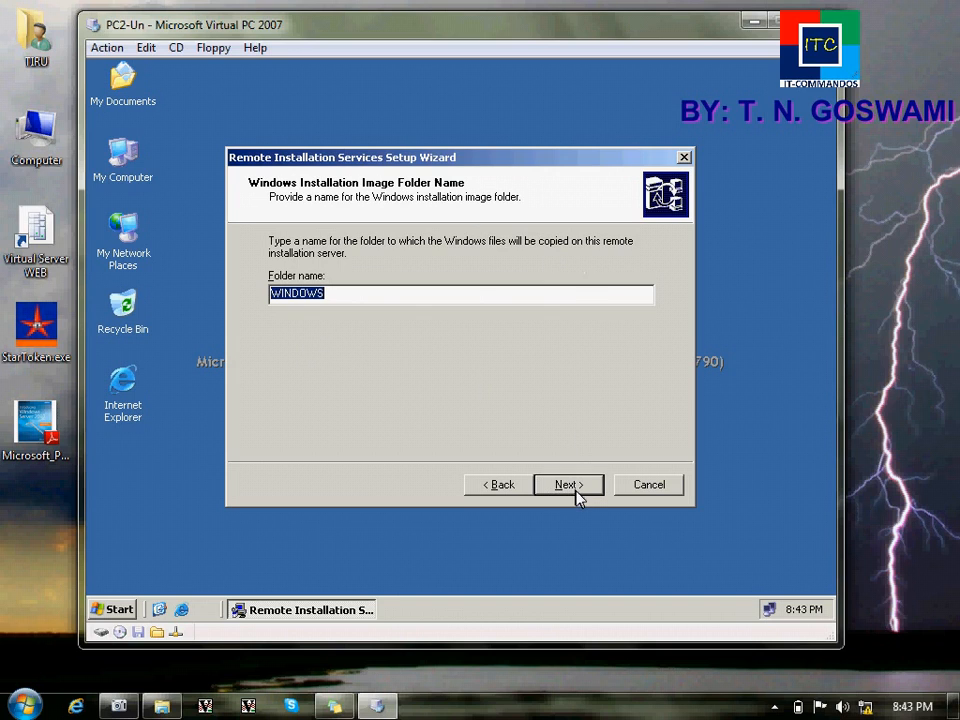
left_click(397, 300)
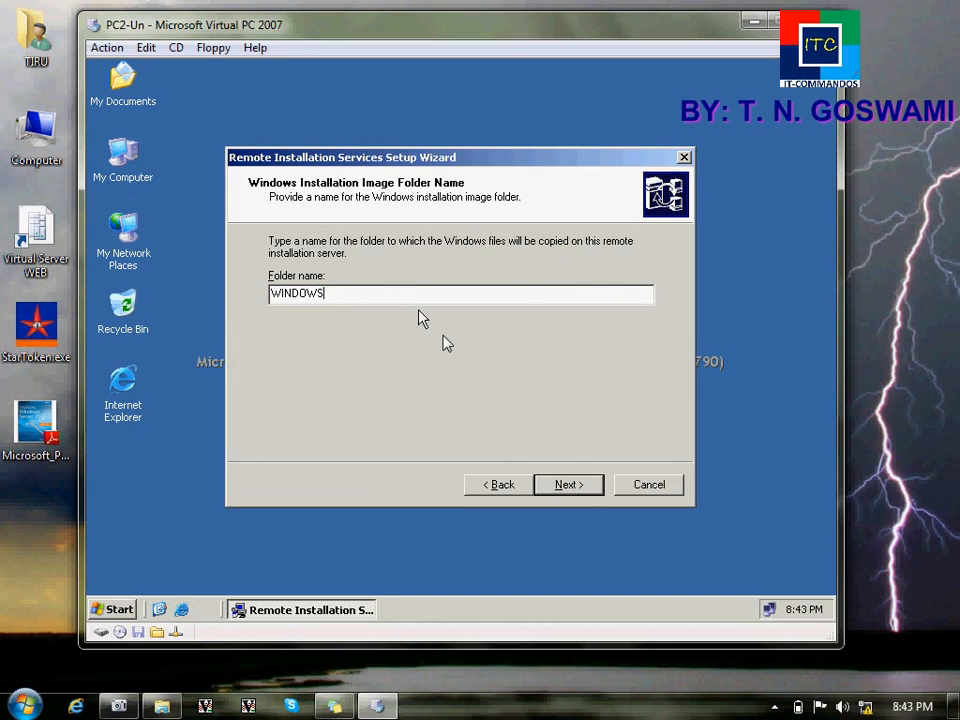
left_click(568, 485)
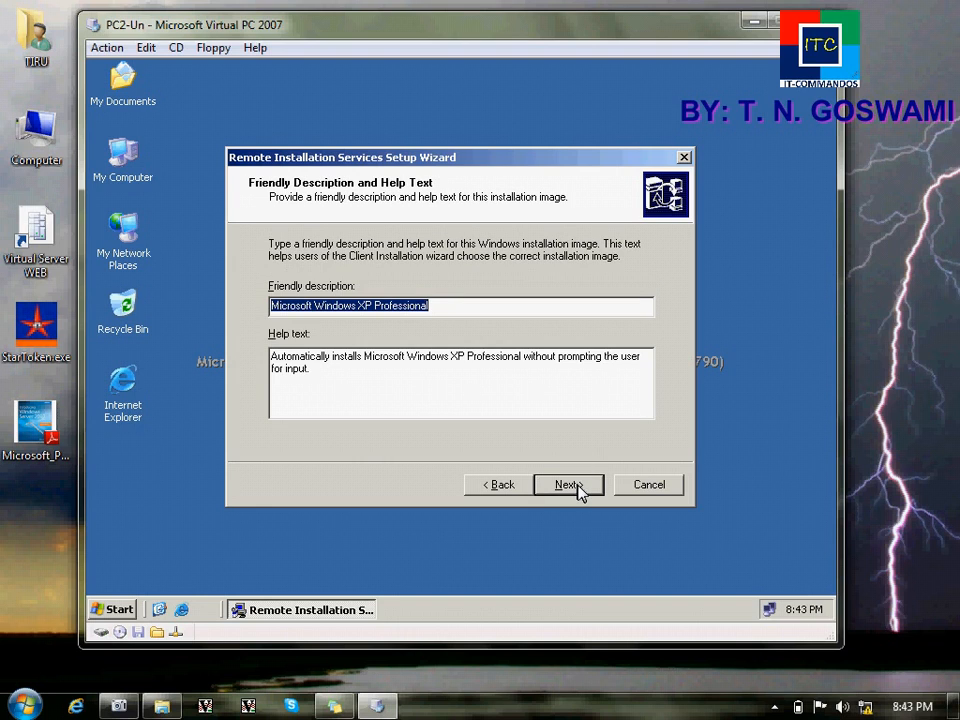
left_click_drag(435, 307, 268, 307)
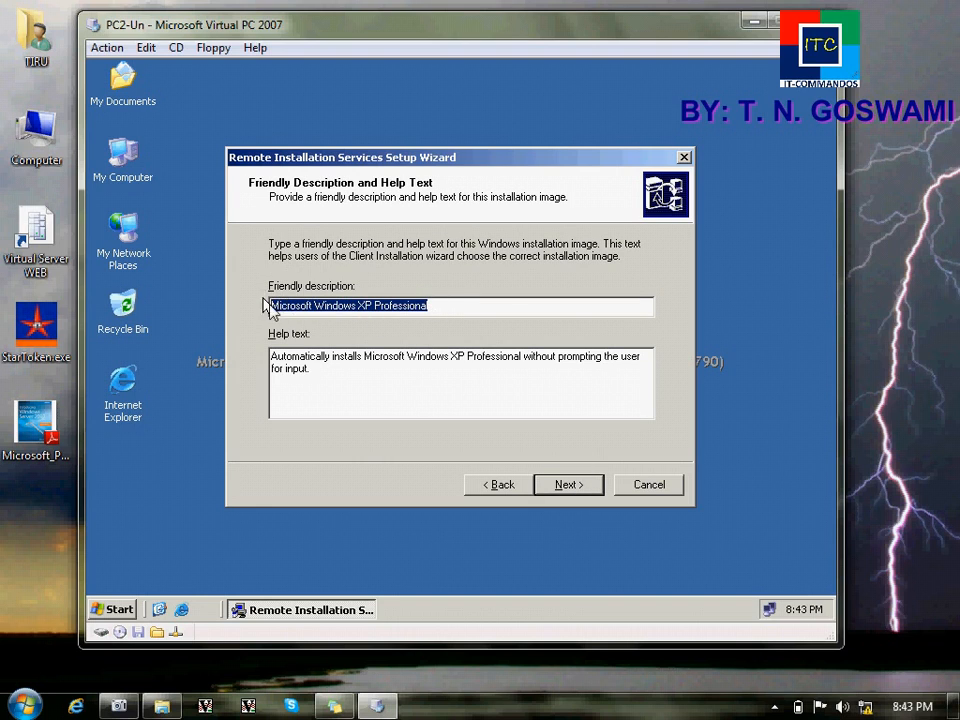
left_click(570, 488)
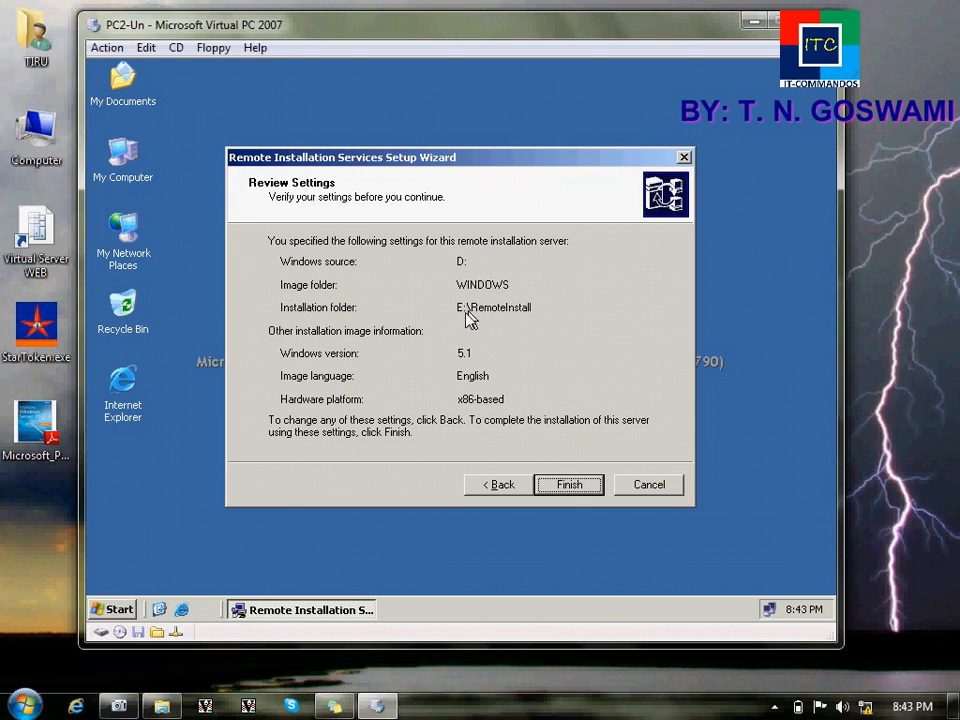
Step: Start the RIS installation and refresh drive E: to confirm the RemoteInstall folder exists
left_click(564, 494)
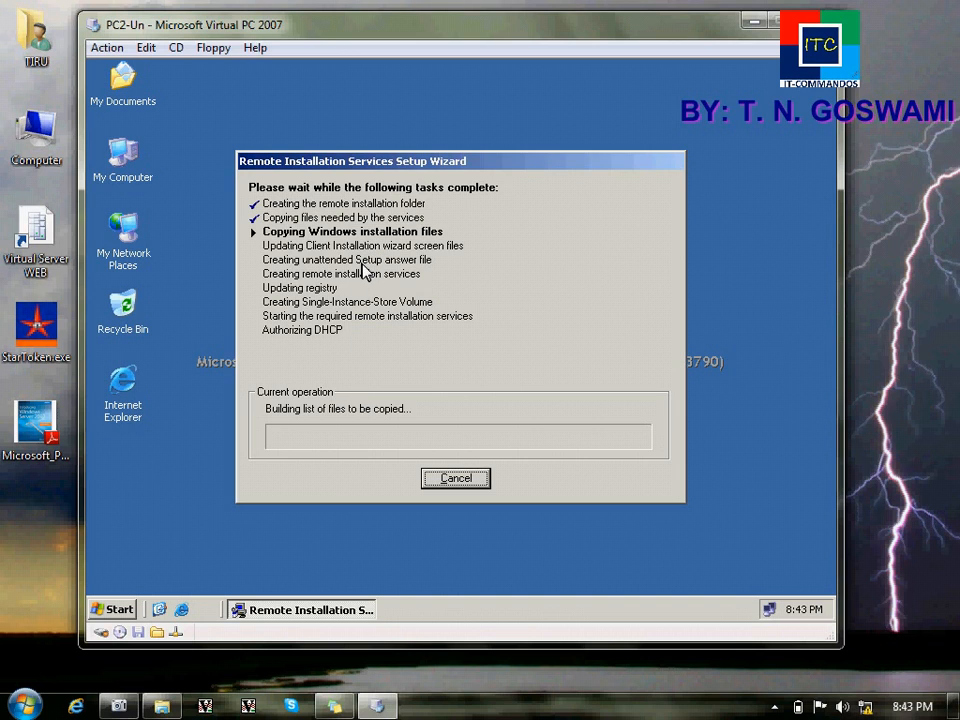
double_click(137, 172)
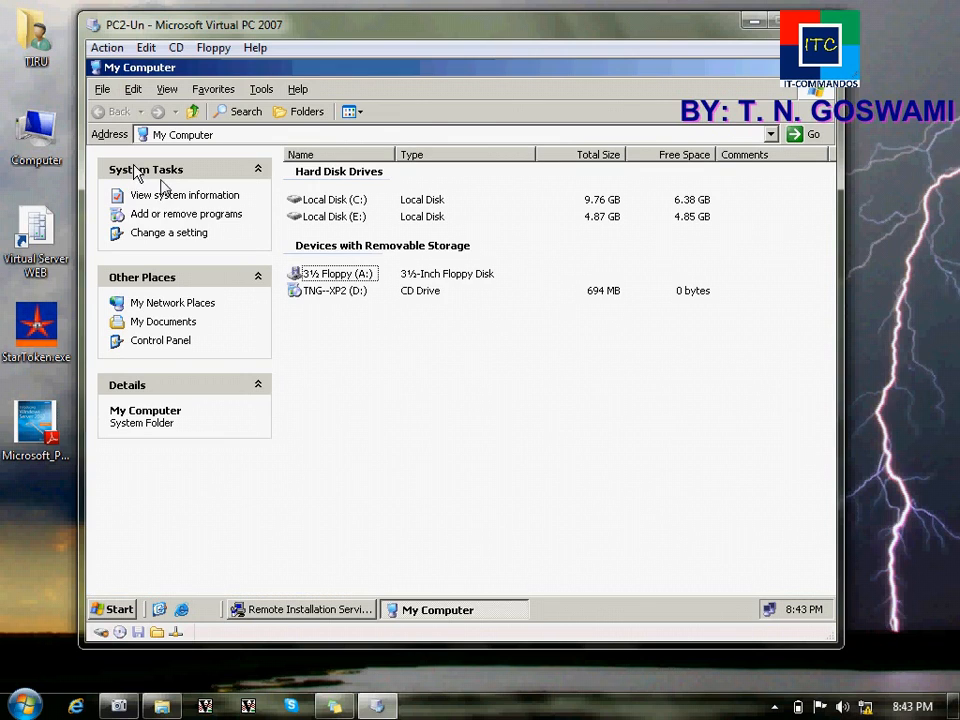
left_click(318, 218)
double_click(318, 218)
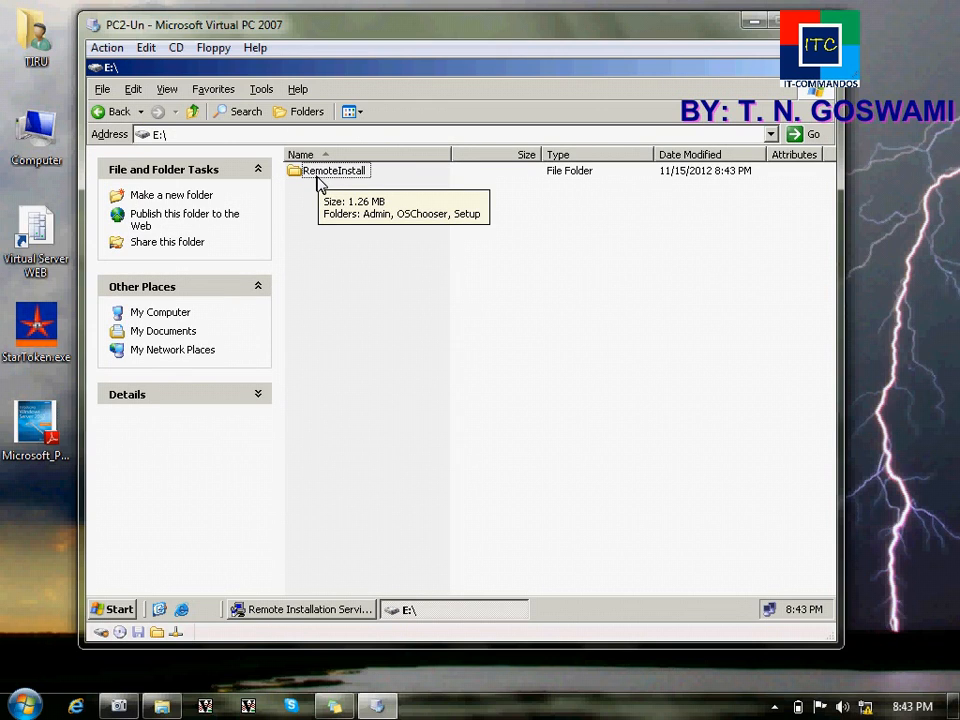
right_click(346, 277)
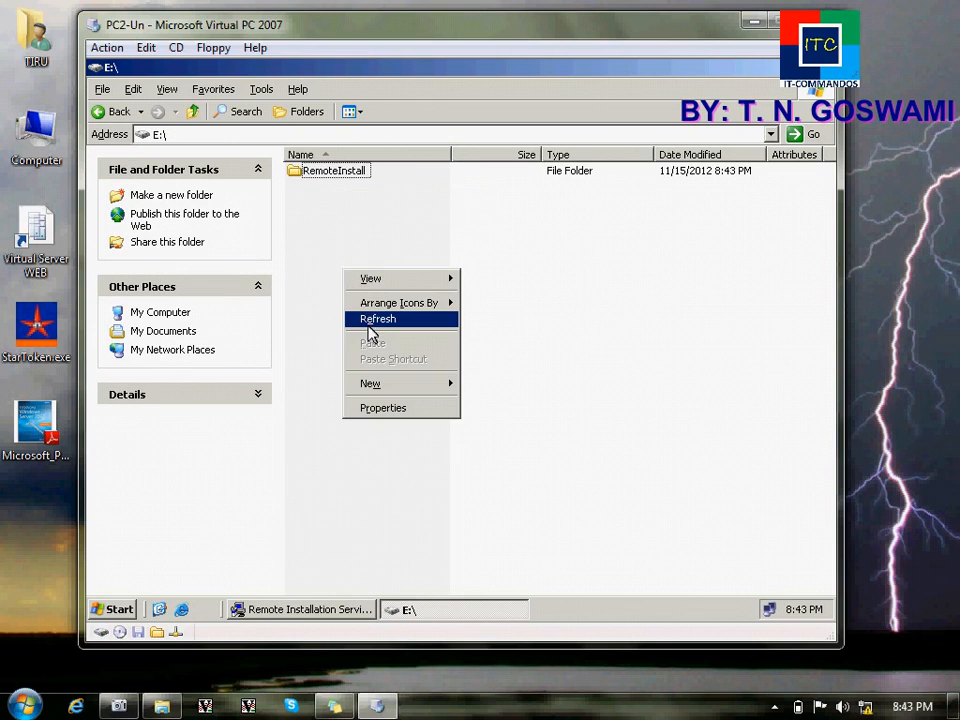
left_click(368, 320)
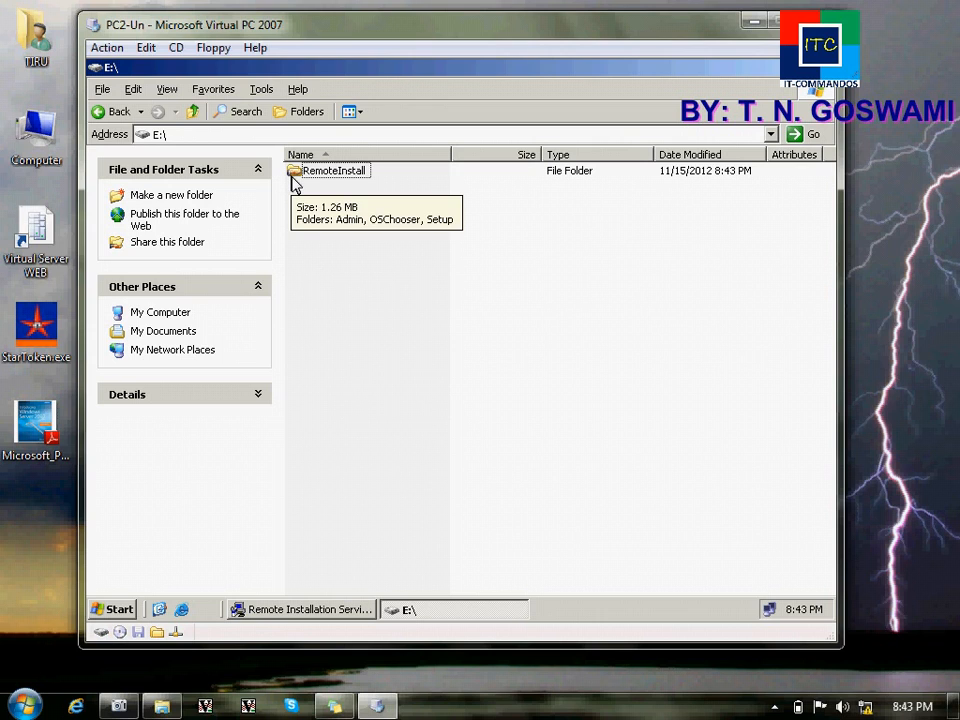
left_click(300, 610)
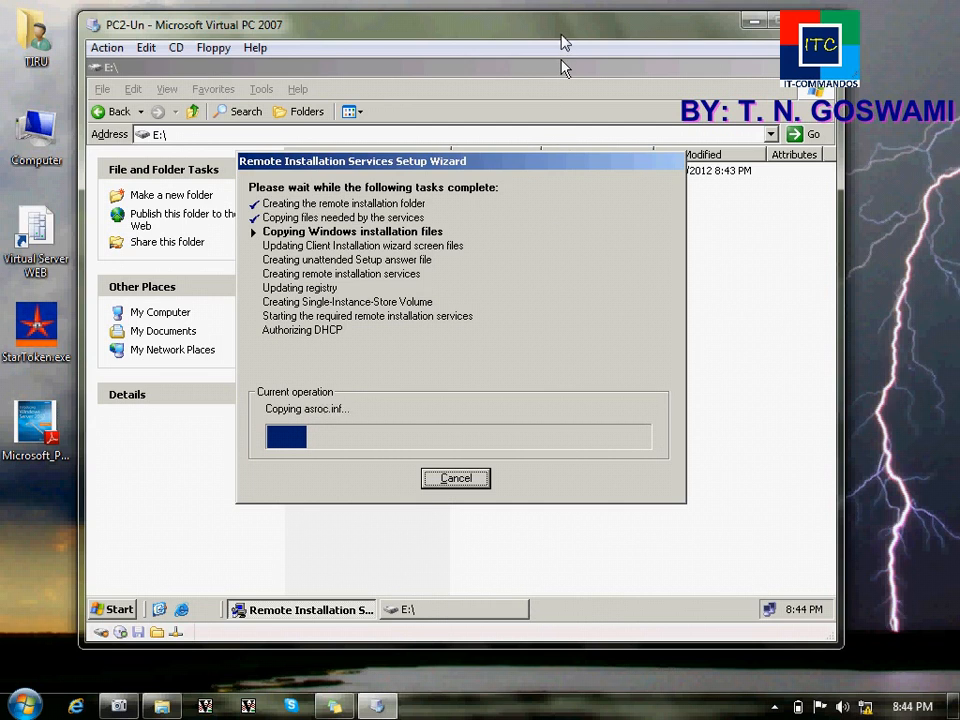
Step: Nudge the Virtual PC window while RIS setup copies files until the IMJPDT.CH_ copy error appears
left_click_drag(564, 38, 567, 31)
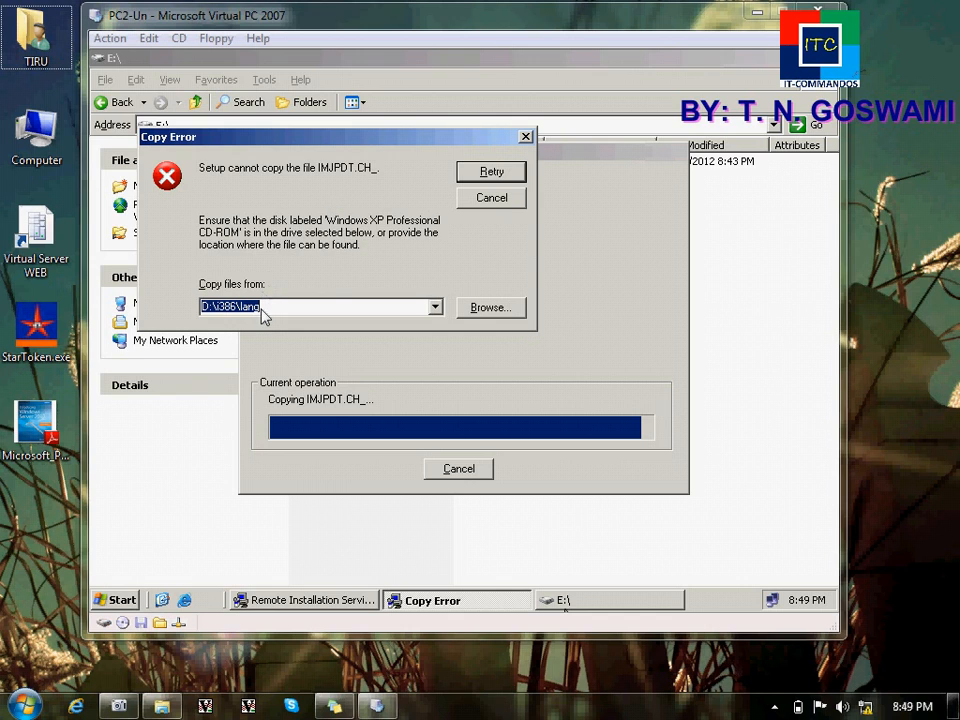
Step: Skip copying IMJPDT.CH_ and confirm the warning so RIS setup finishes all tasks
left_click(491, 198)
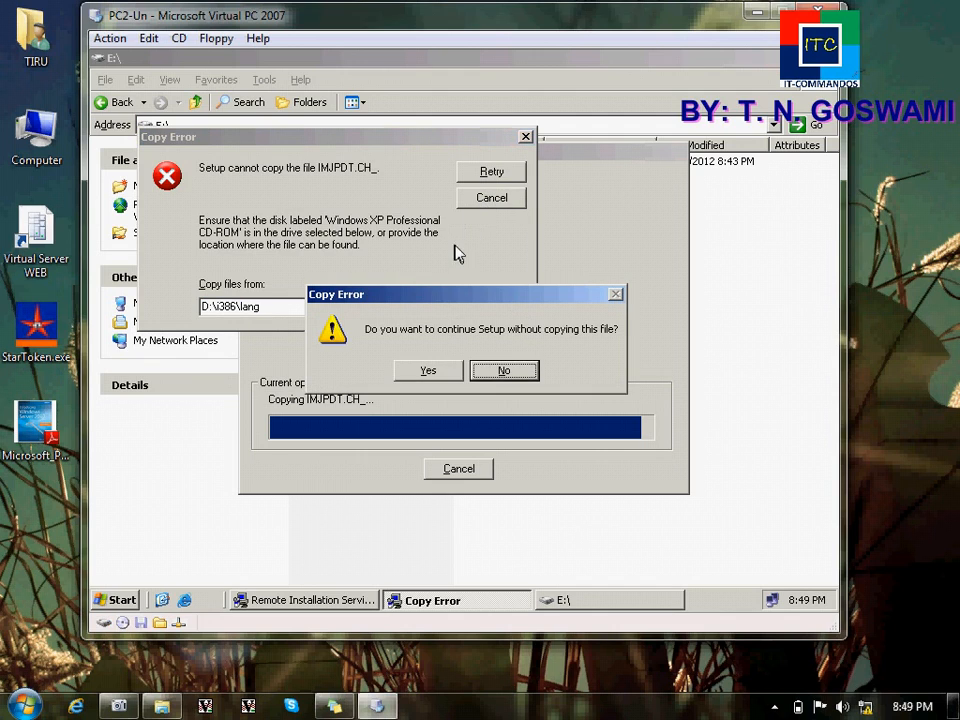
left_click(441, 372)
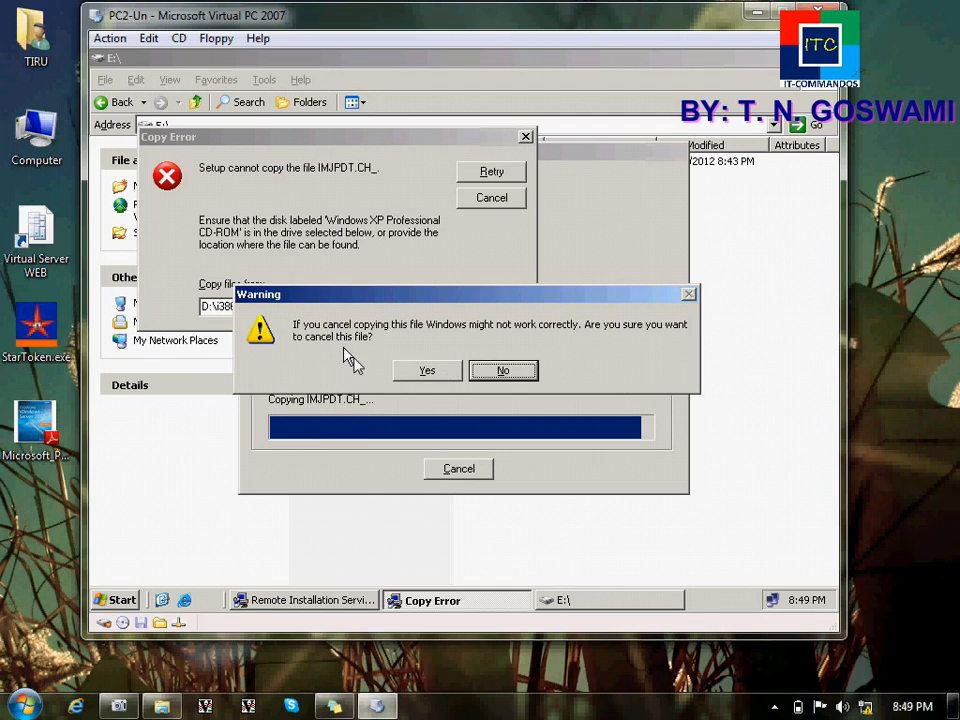
left_click(400, 373)
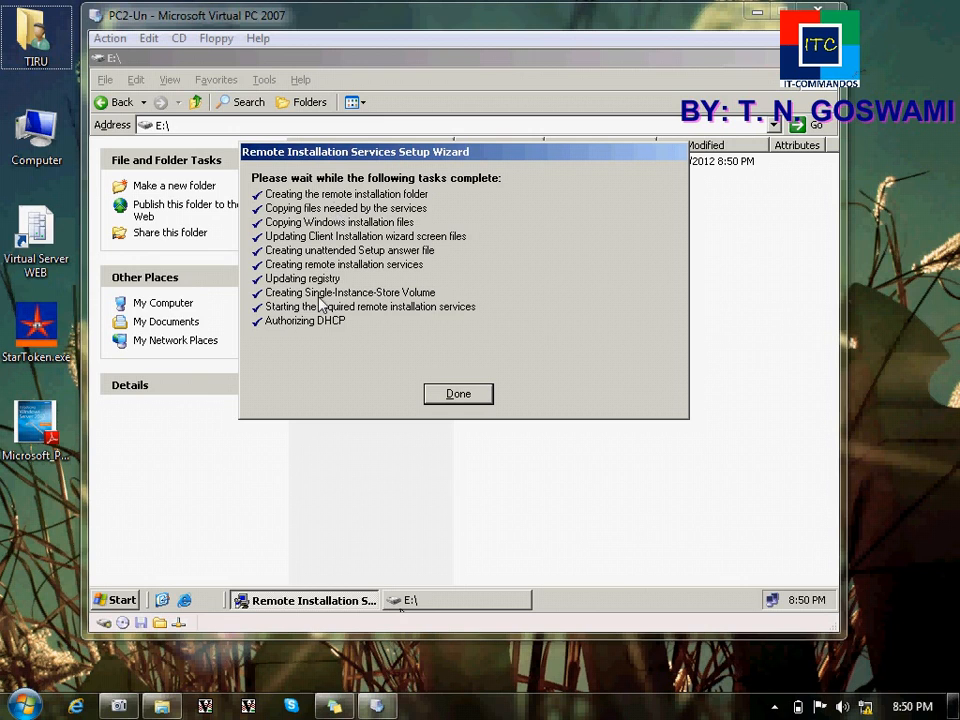
Step: Close the finished wizard and E:\, then restart citing Operating System: Reconfiguration (Planned)
left_click(462, 395)
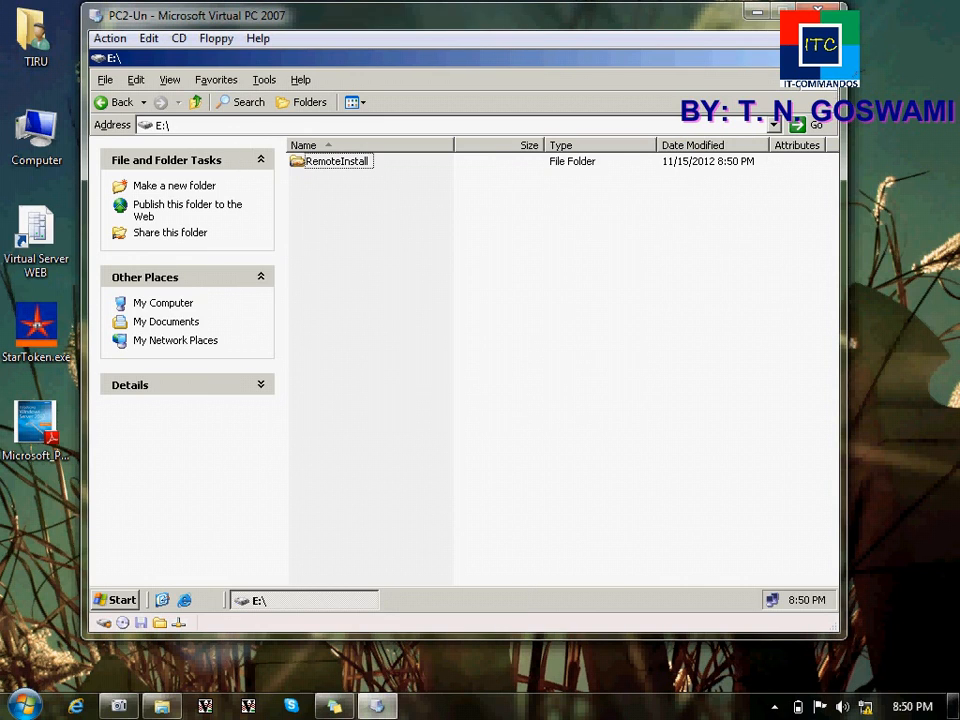
left_click(829, 58)
left_click(124, 599)
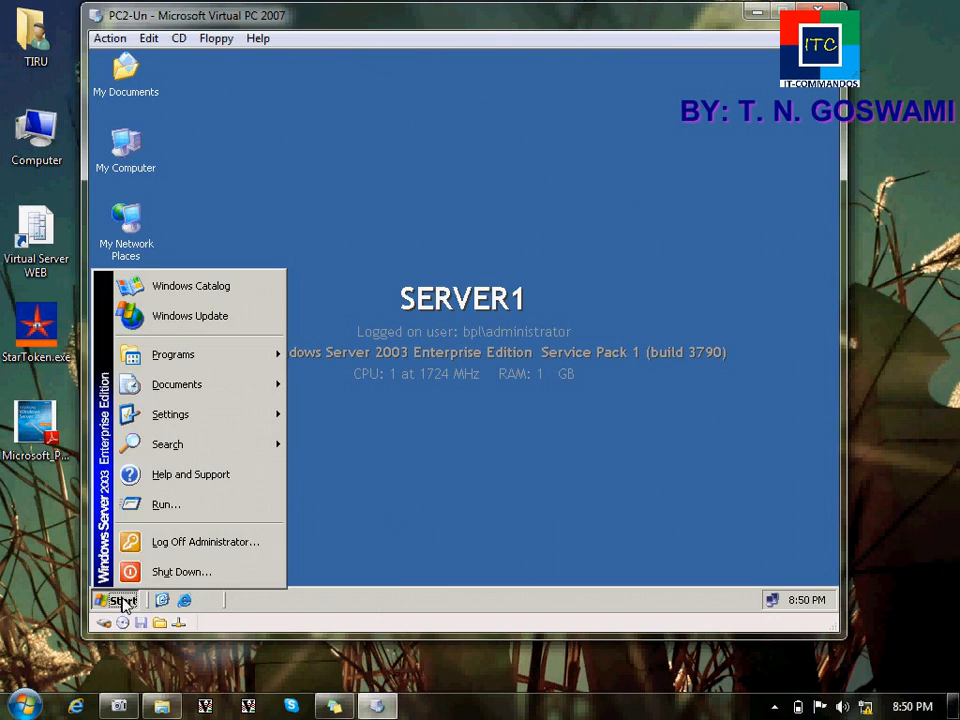
left_click(450, 360)
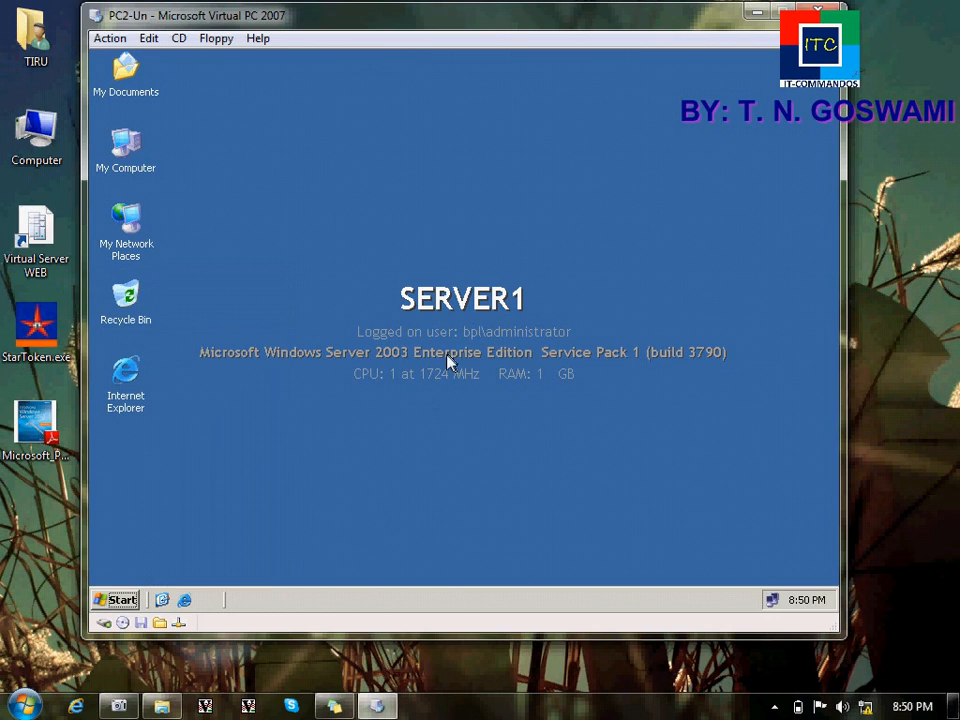
left_click(440, 362)
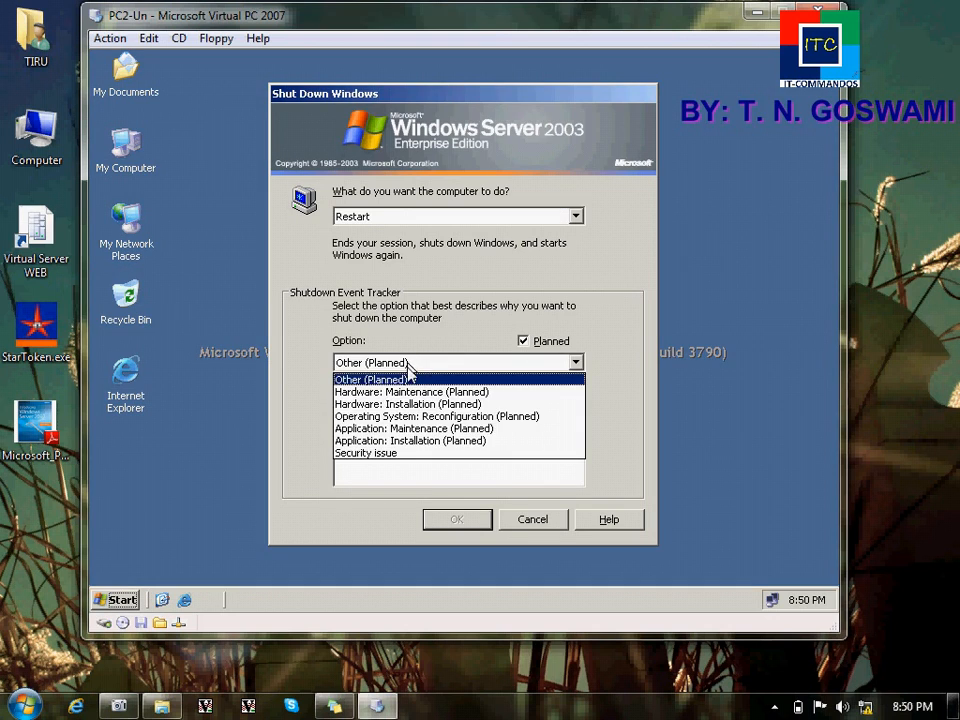
left_click(400, 415)
left_click(457, 519)
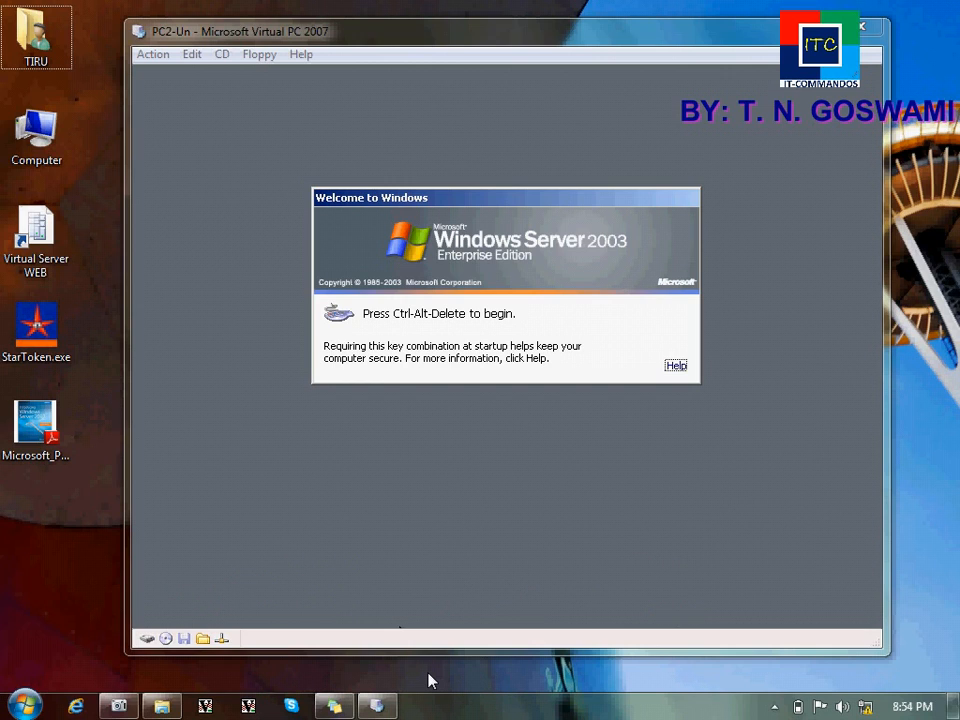
Step: Log back on to the server as administrator and launch the DHCP console
key("ctrl+alt+Delete")
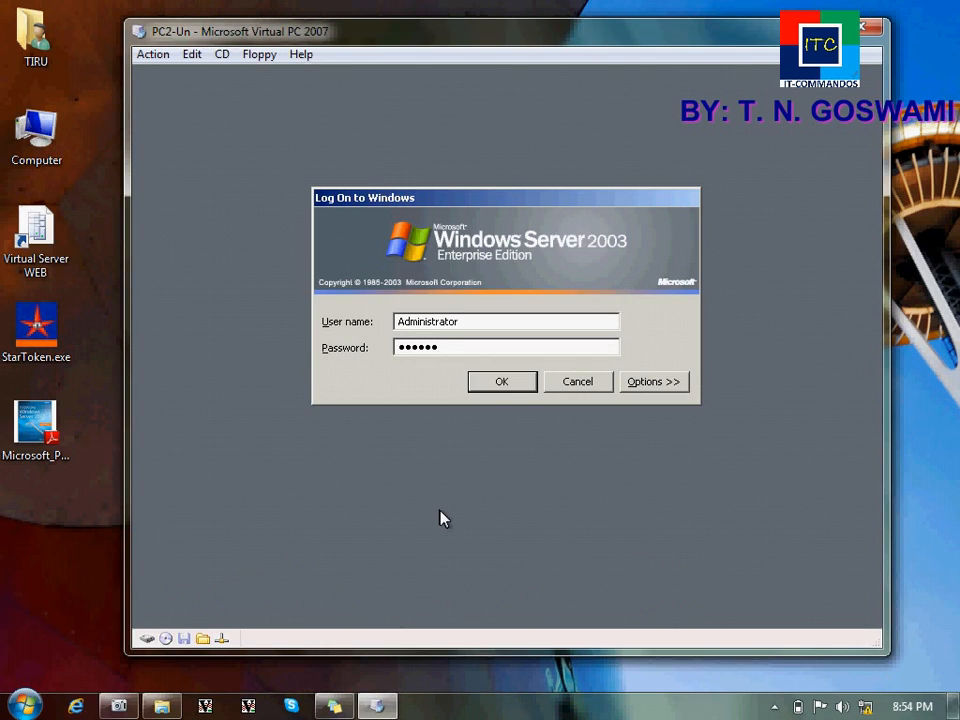
key("Return")
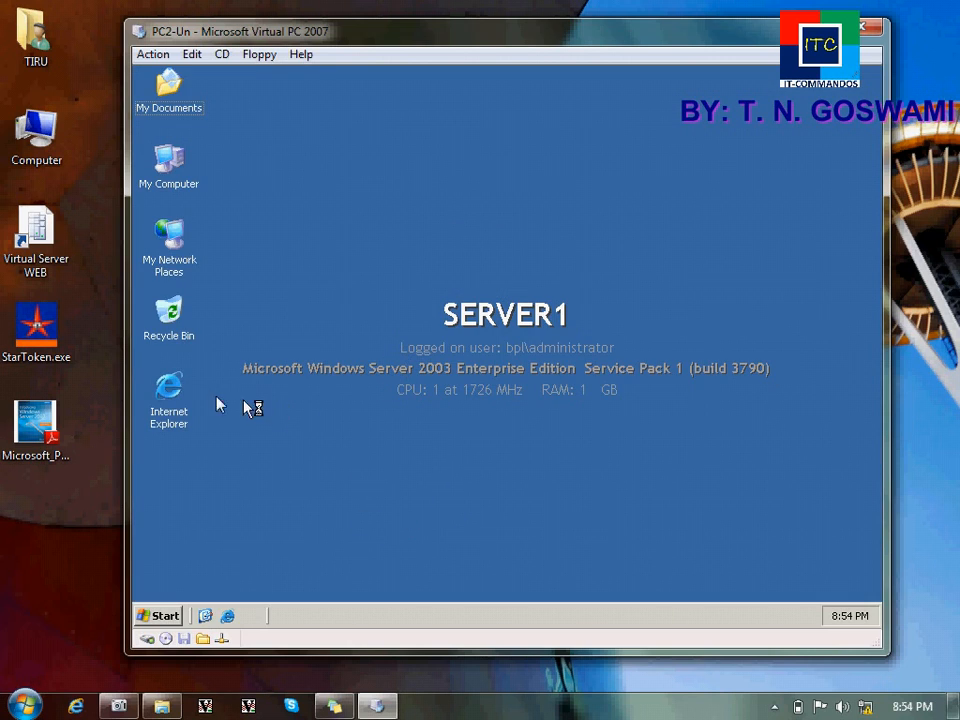
left_click(163, 615)
mouse_move(312, 386)
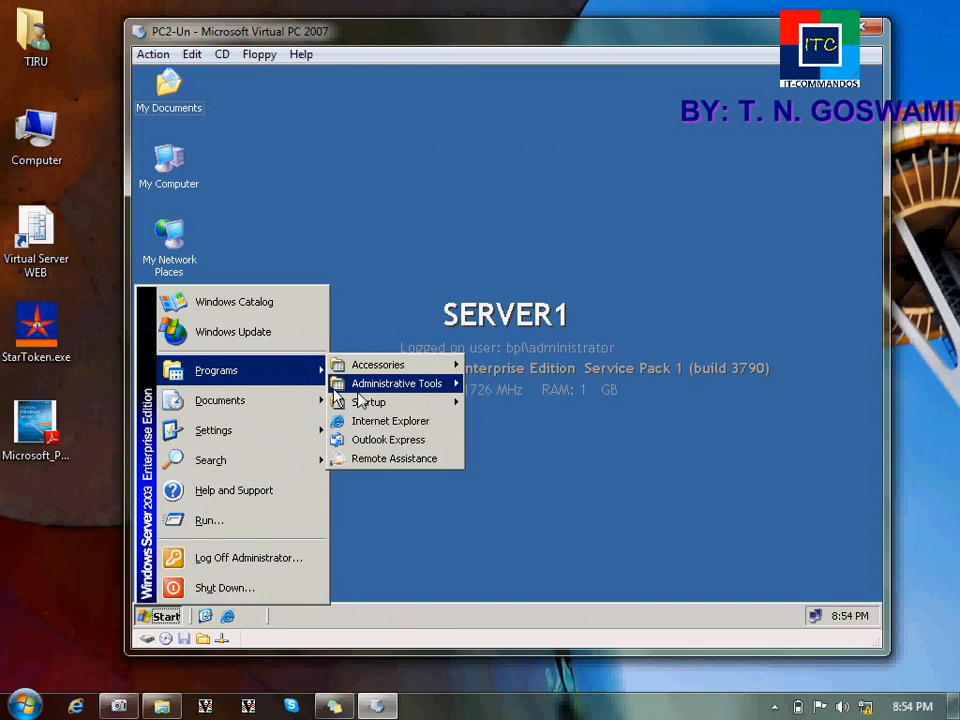
mouse_move(380, 386)
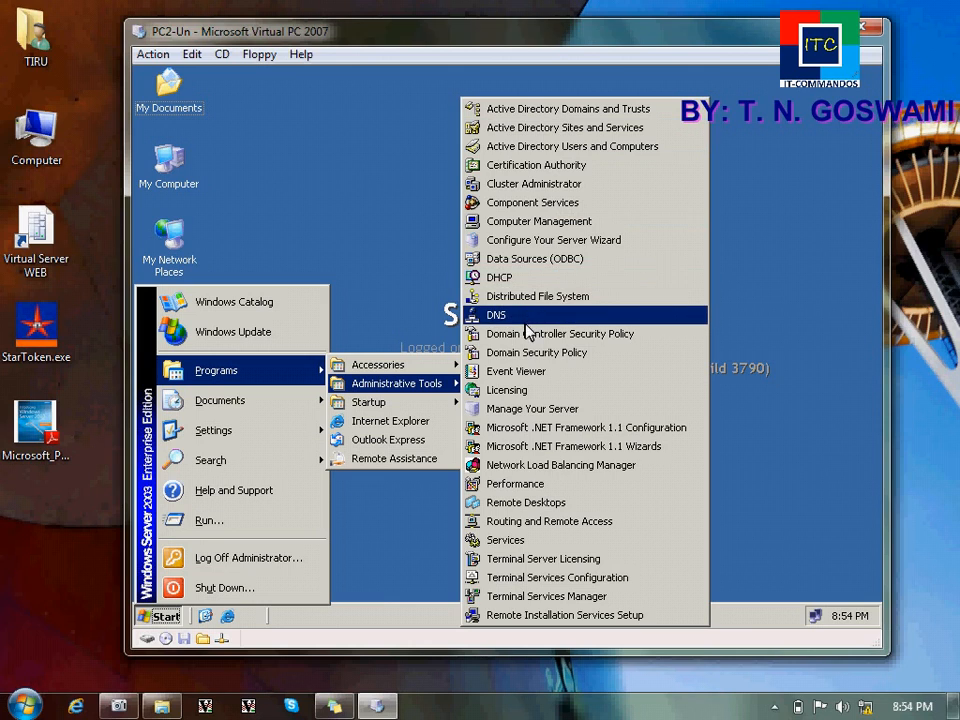
left_click(522, 281)
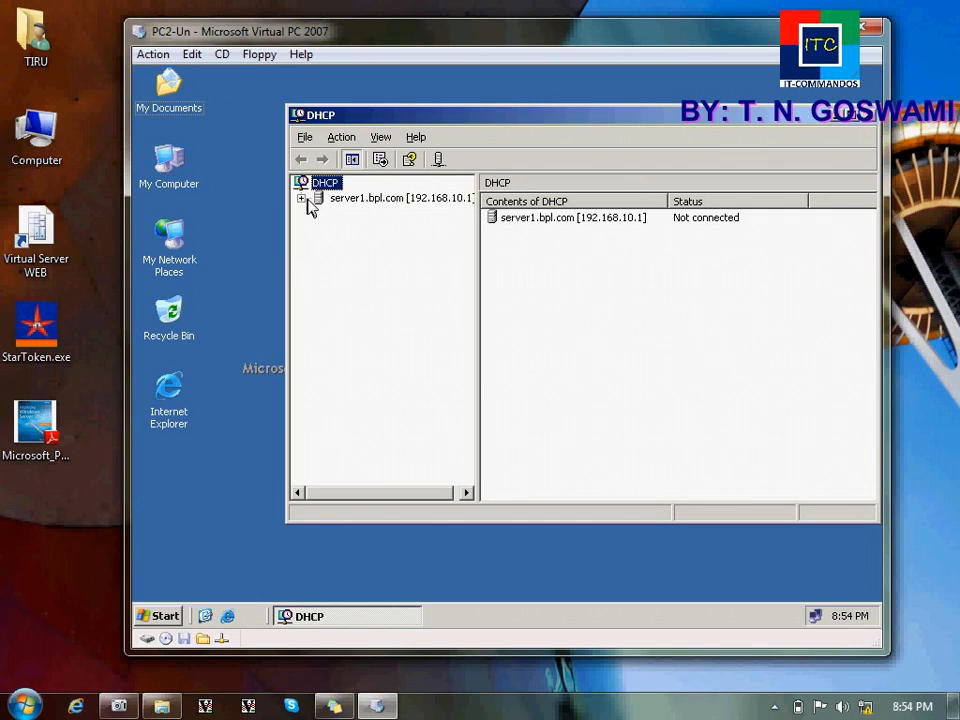
Step: Set the server1.bpl.com scope to assign addresses to both DHCP and BOOTP clients
left_click(302, 199)
left_click(312, 198)
left_click(319, 213)
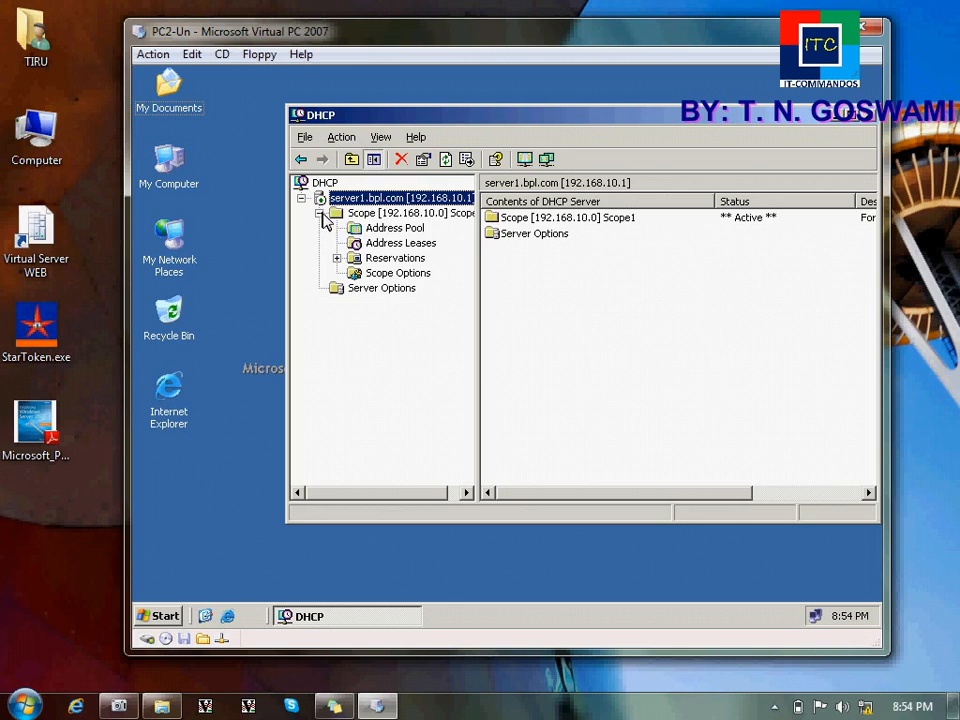
left_click(372, 214)
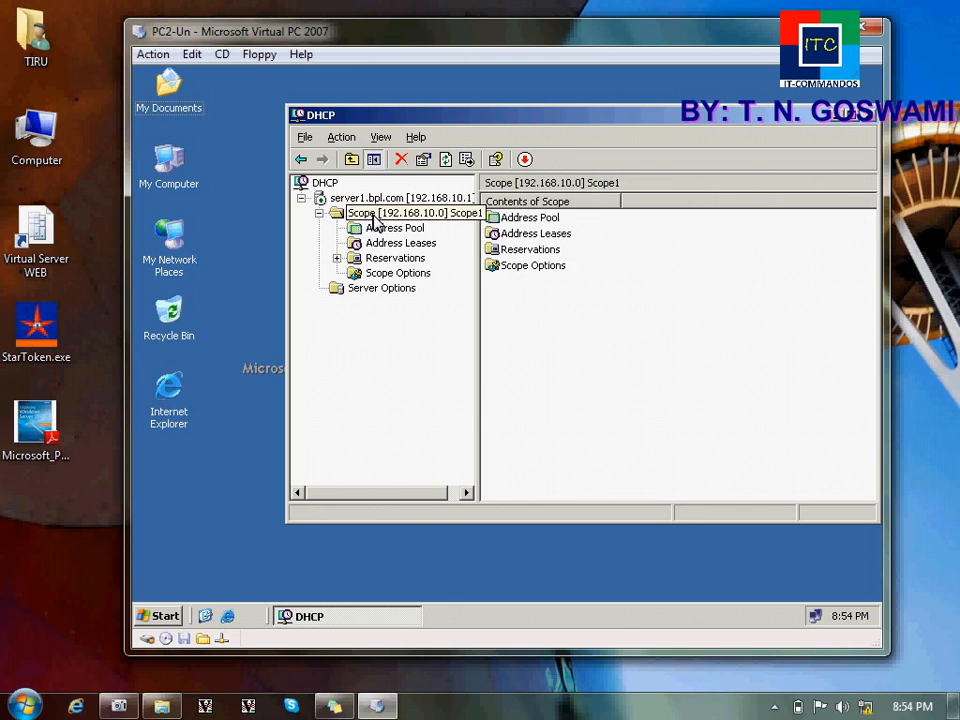
right_click(374, 216)
left_click(420, 377)
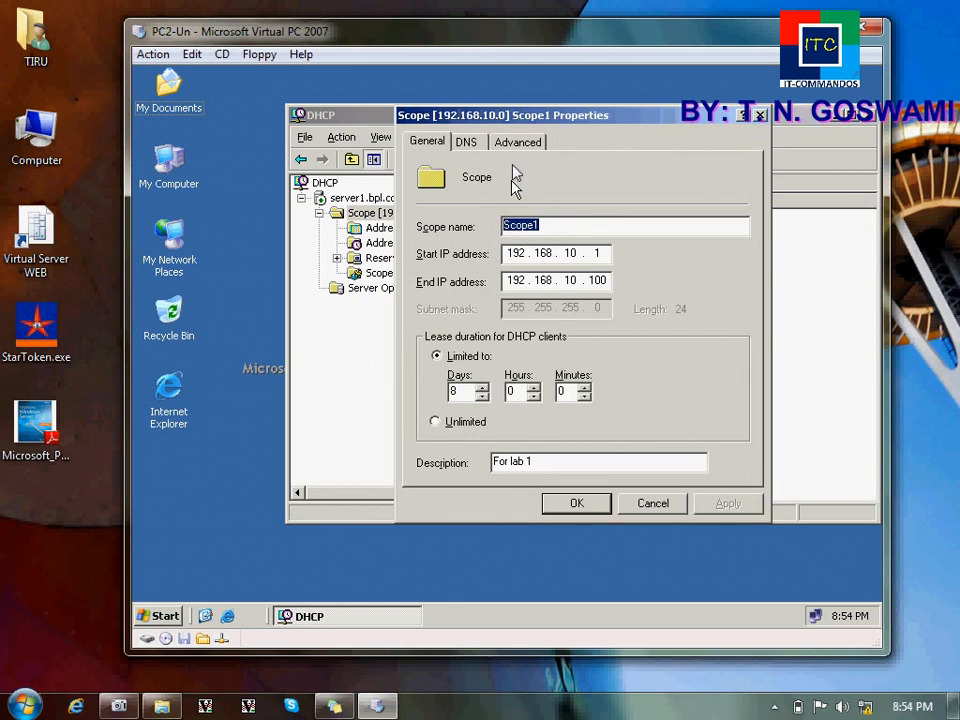
left_click(505, 146)
left_click(455, 238)
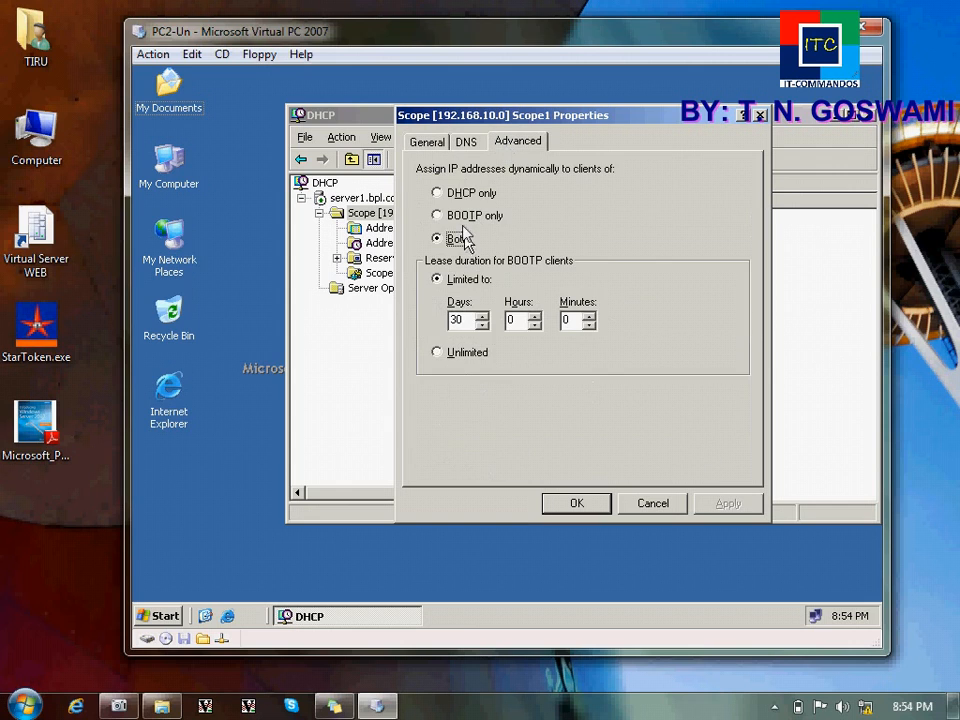
left_click(560, 509)
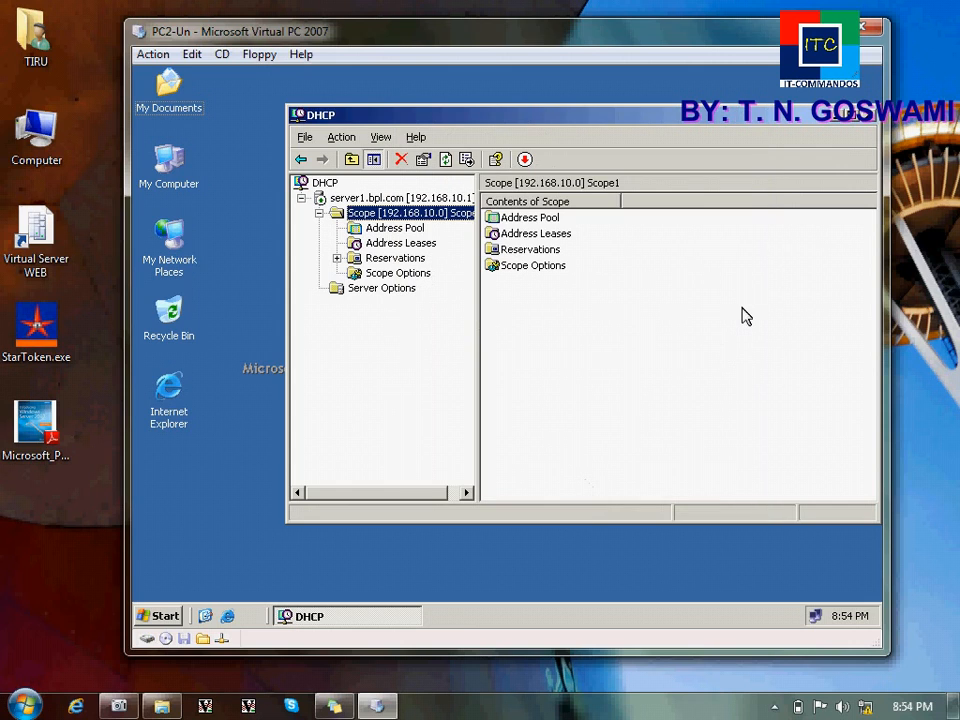
Step: Close DHCP and check in My Computer that E:\RemoteInstall holds 668 MB with OSChooser
left_click(869, 116)
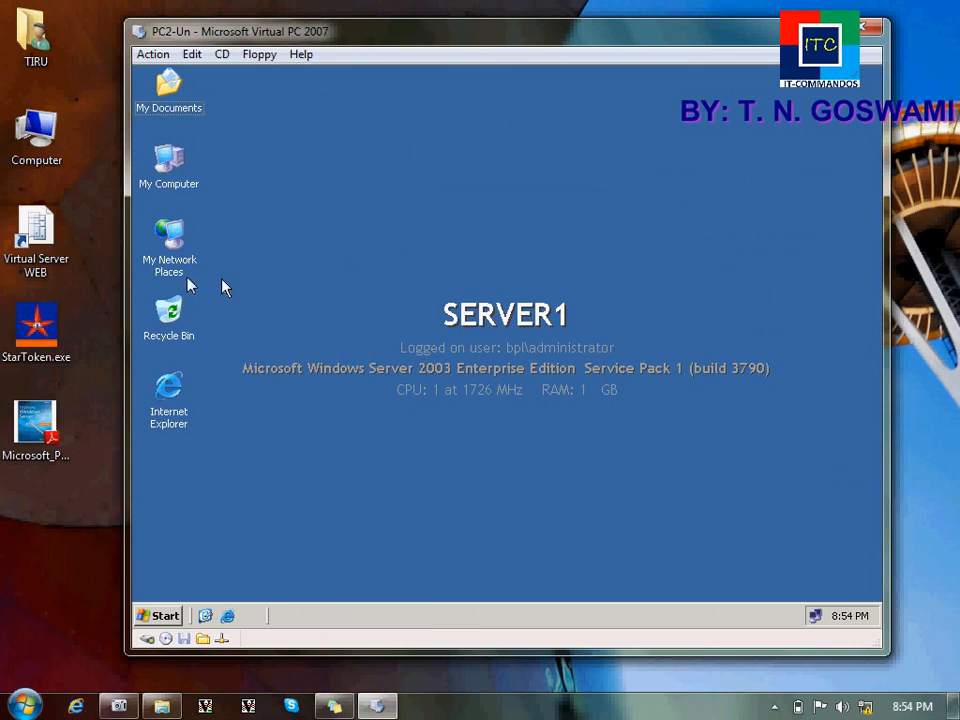
double_click(173, 178)
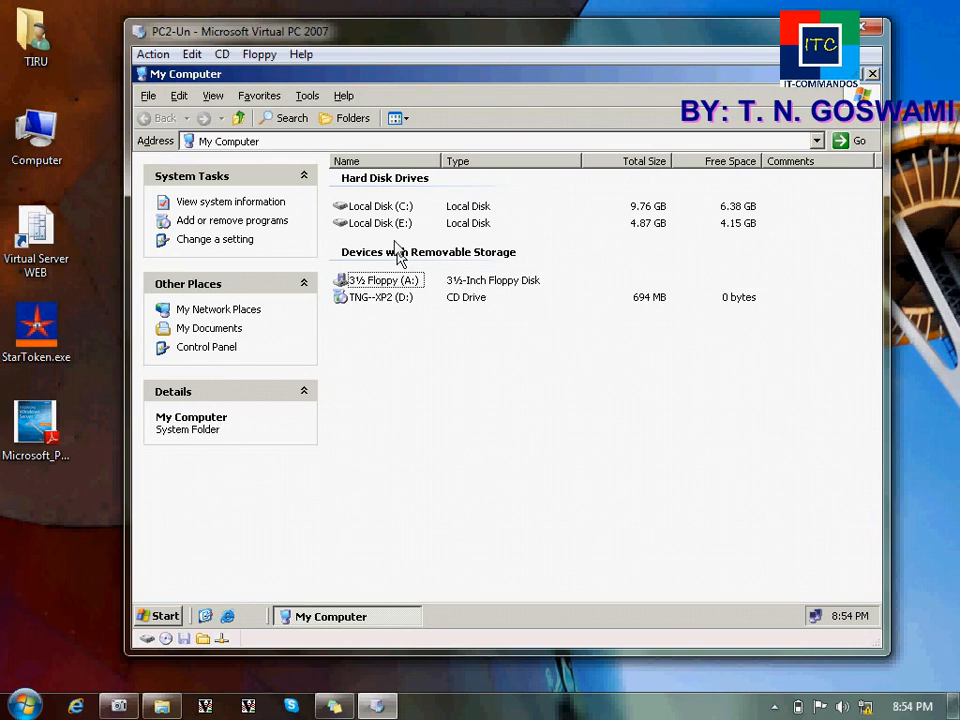
double_click(392, 222)
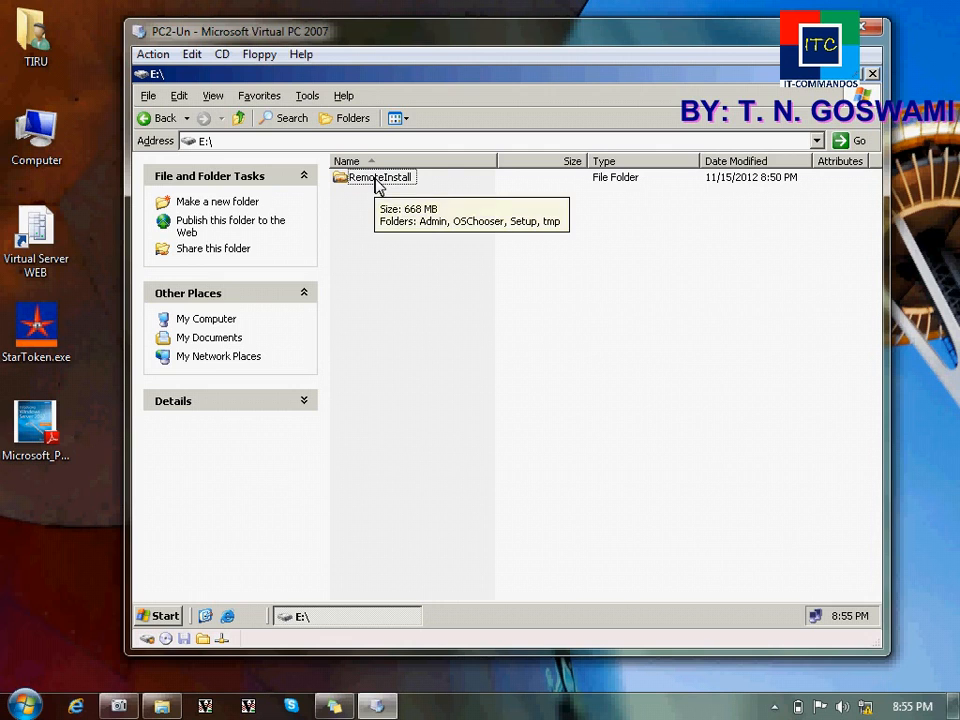
left_click(873, 75)
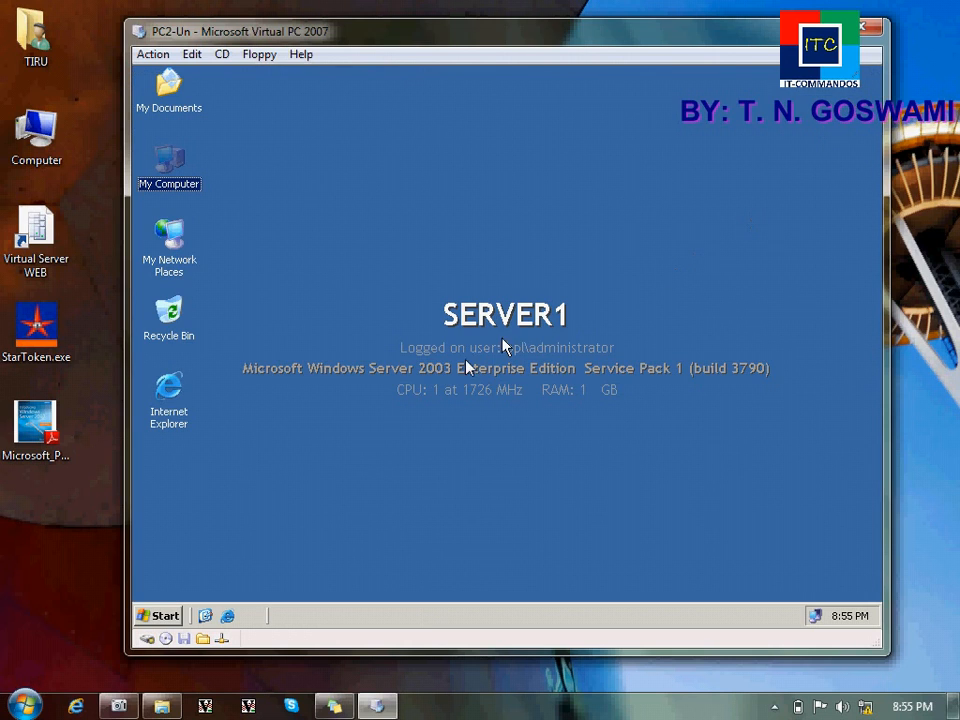
Step: Launch Virtual PC and begin a new virtual machine named Client
left_click(24, 706)
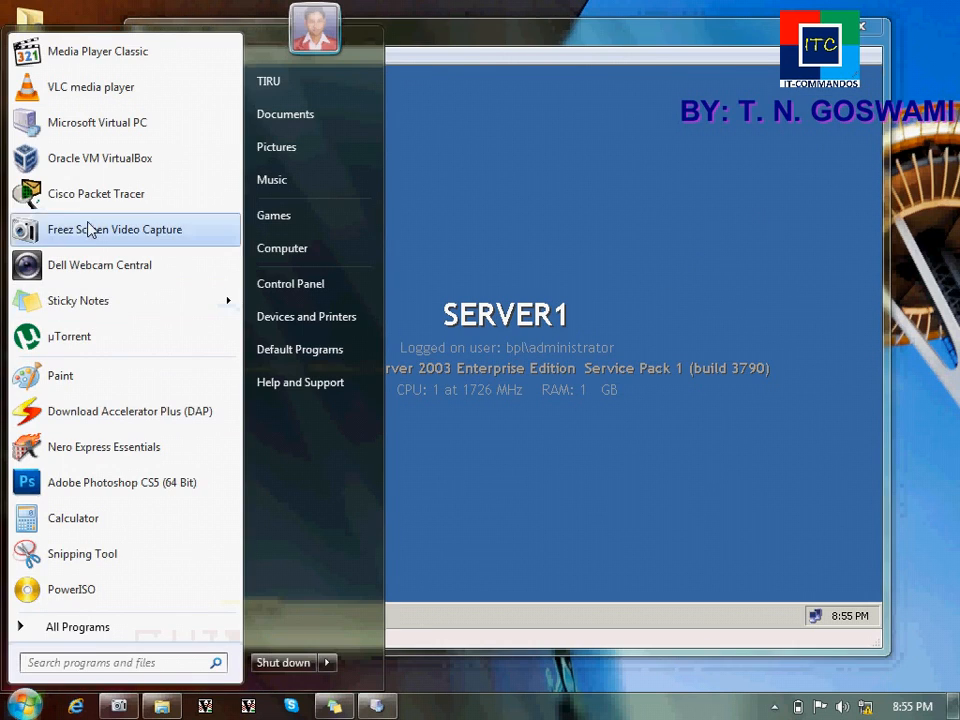
left_click(64, 124)
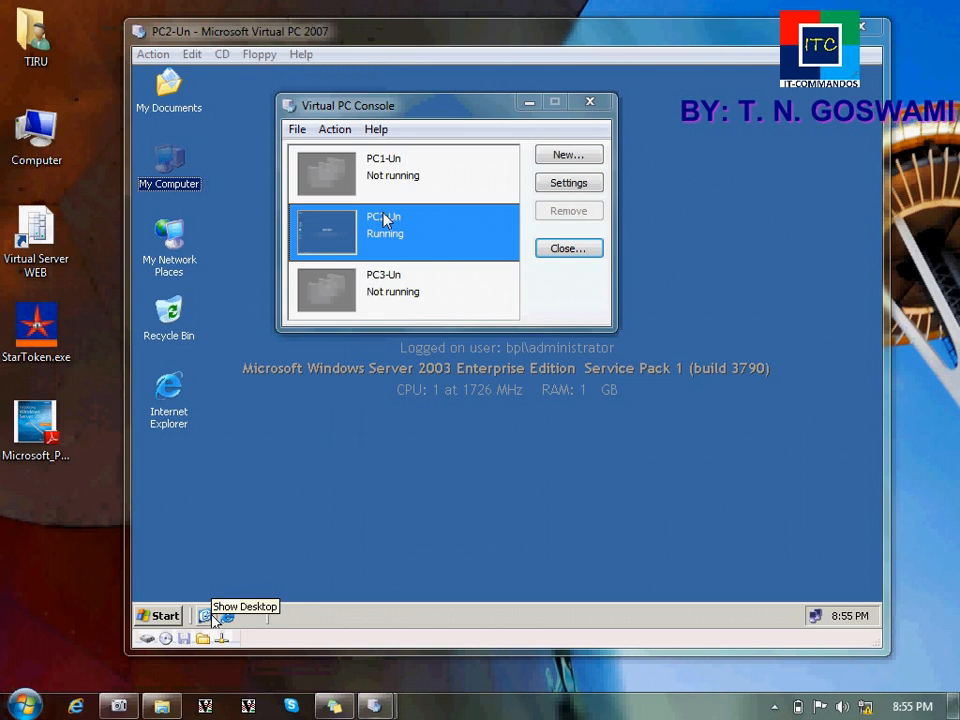
left_click(567, 157)
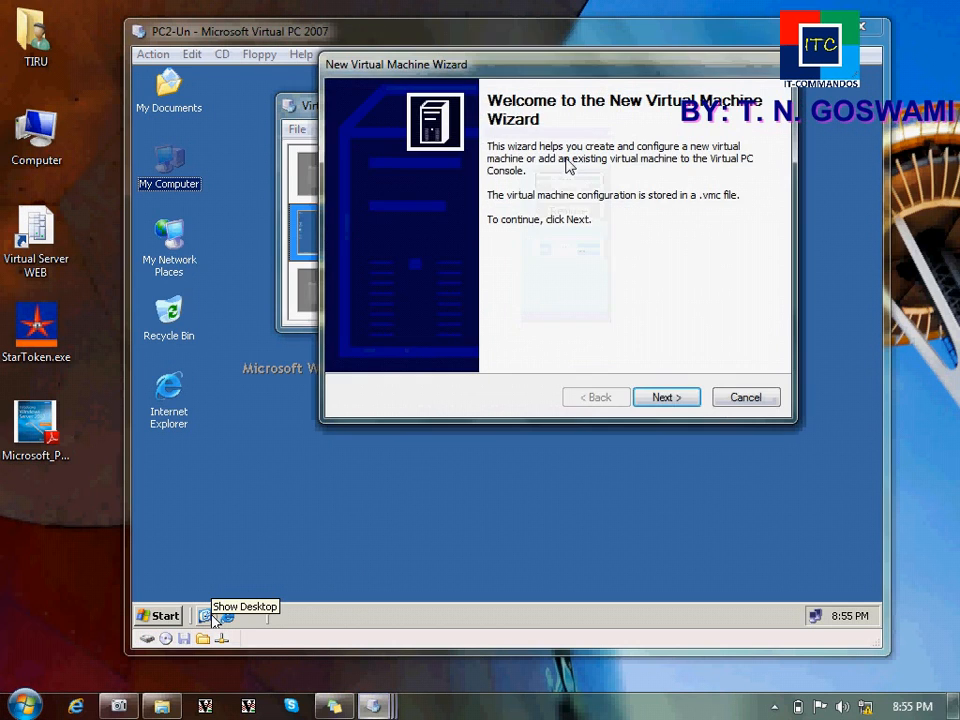
key("Return")
key("Return")
type("Client")
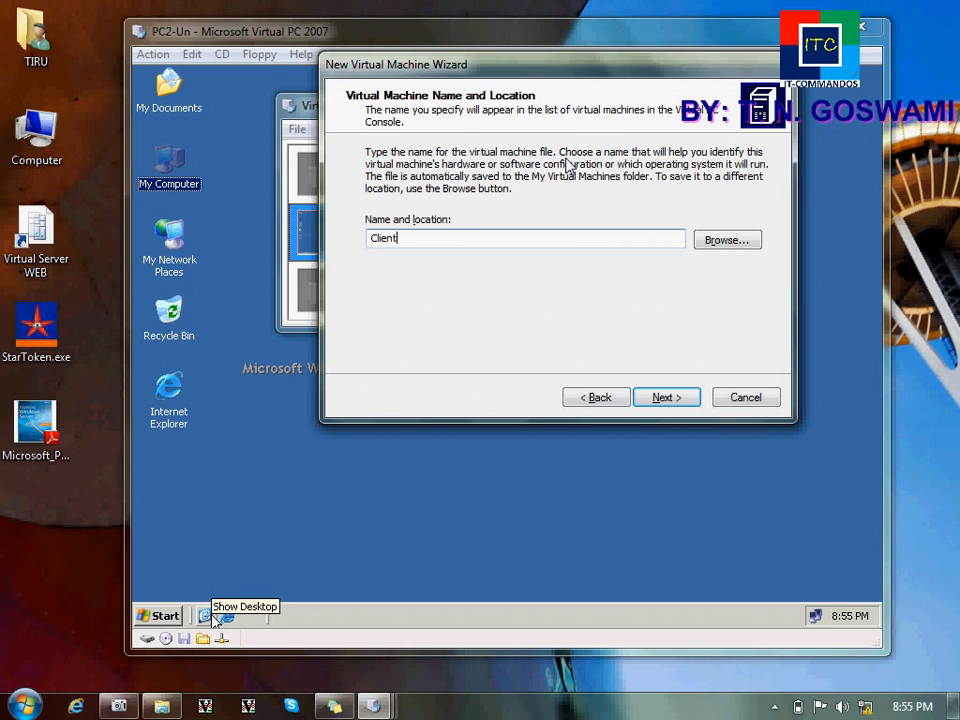
key("Return")
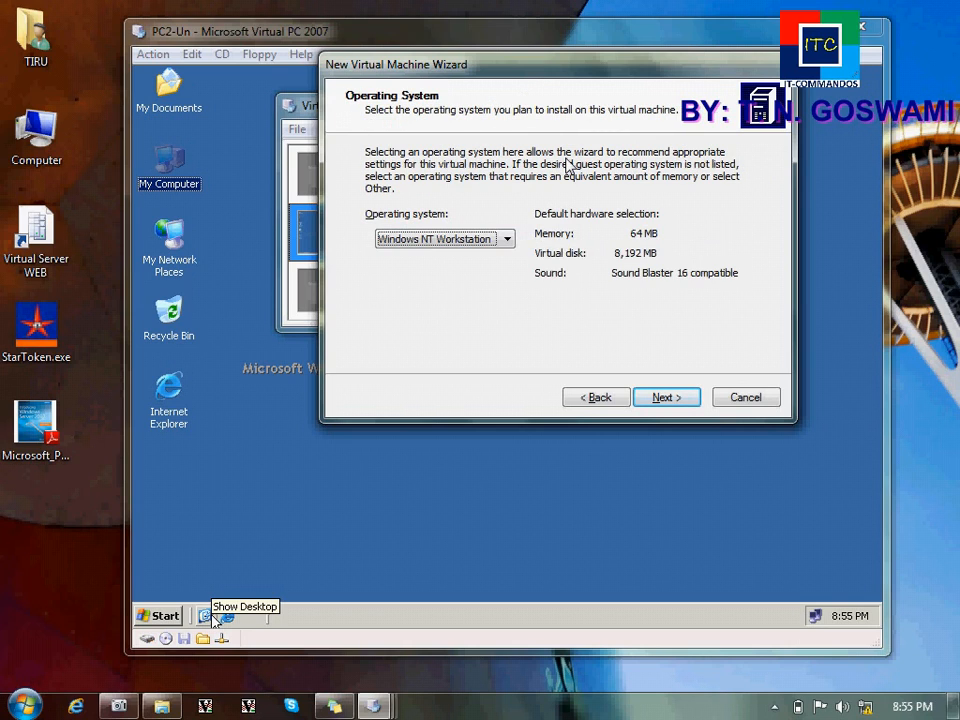
Step: Give Client Windows XP, 128 MB RAM and a new default 65536 MB virtual disk
left_click(470, 239)
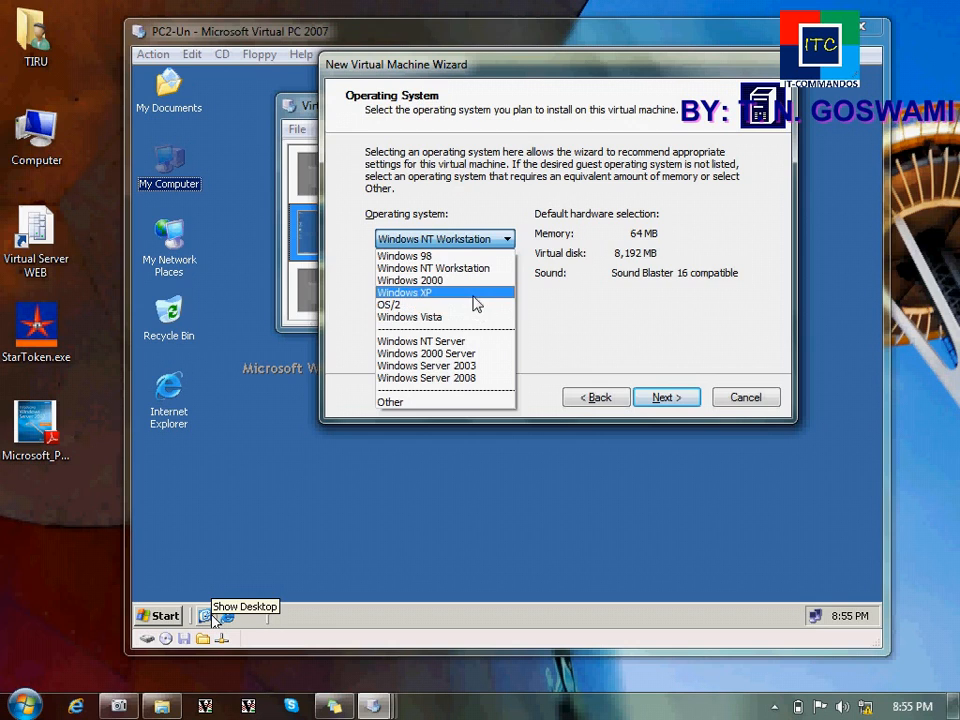
left_click(475, 294)
left_click(655, 400)
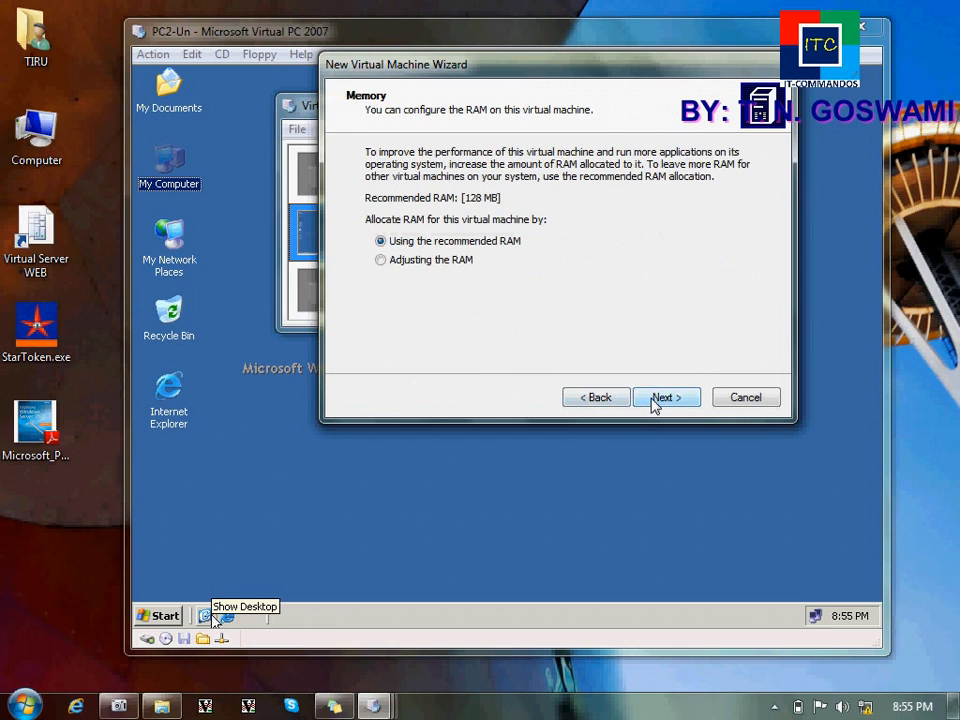
left_click(462, 262)
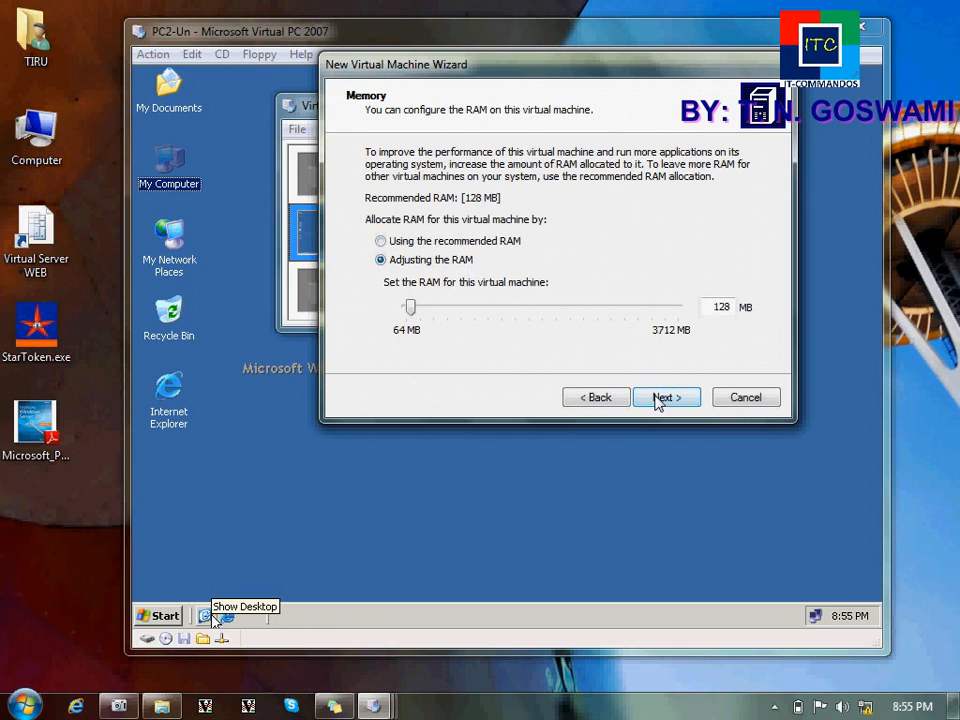
left_click(658, 400)
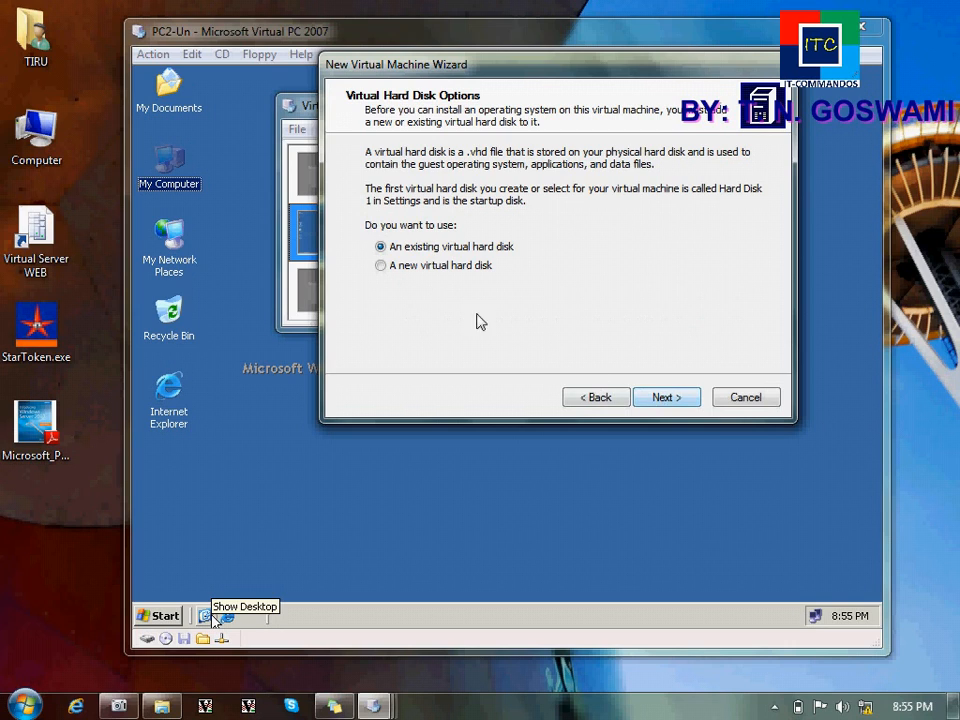
left_click(436, 268)
left_click(665, 398)
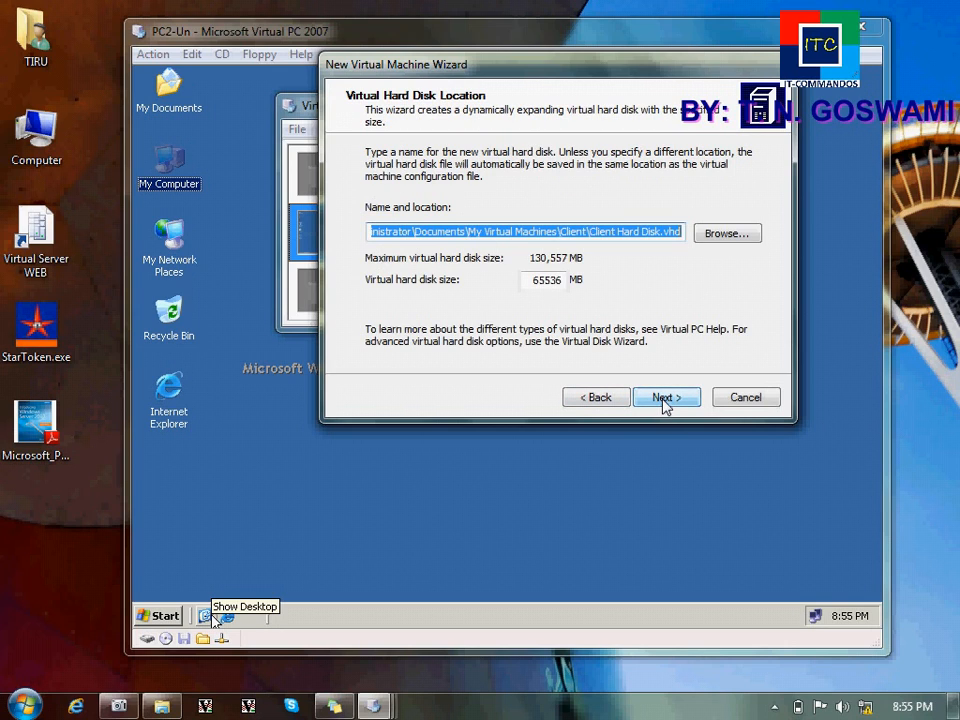
left_click(665, 398)
left_click(665, 398)
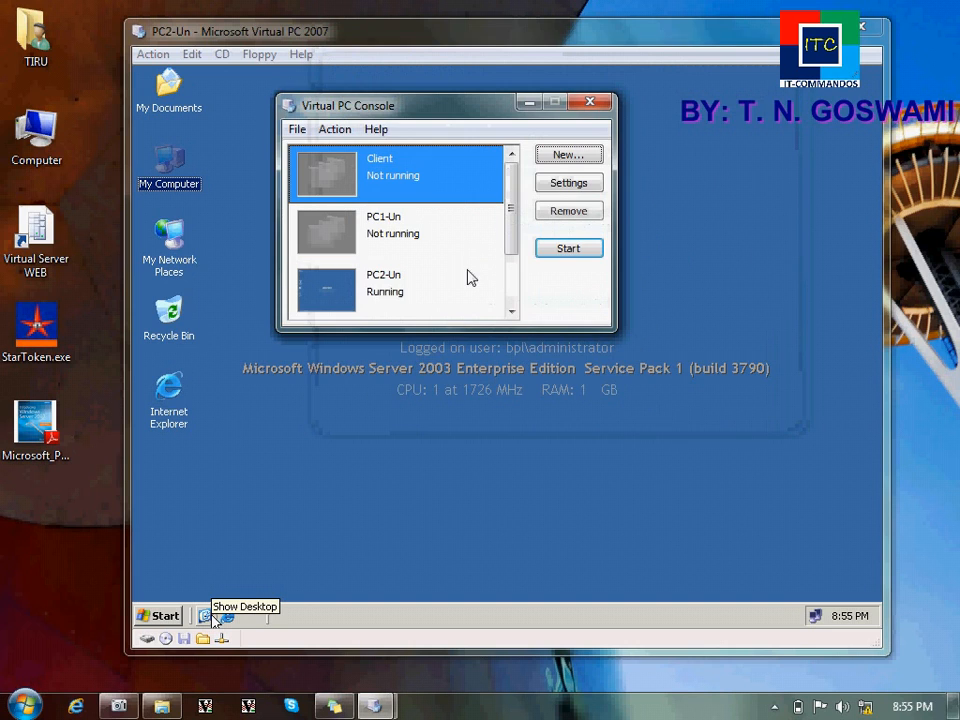
Step: Start the Client VM, minimize the console, and bring the Client window forward
left_click(561, 258)
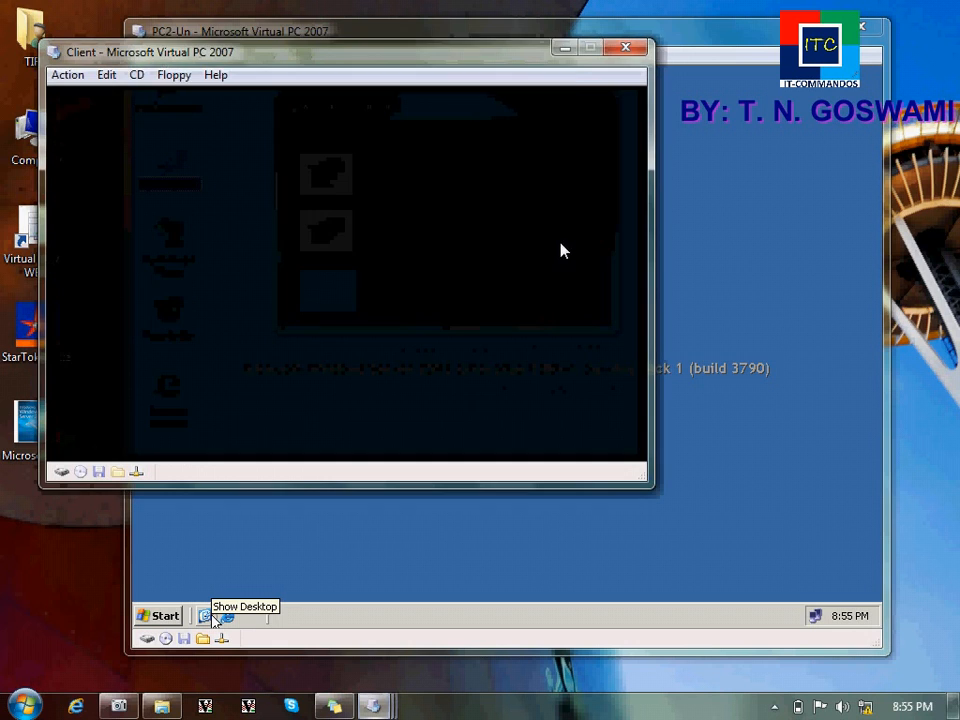
left_click(564, 52)
left_click(530, 106)
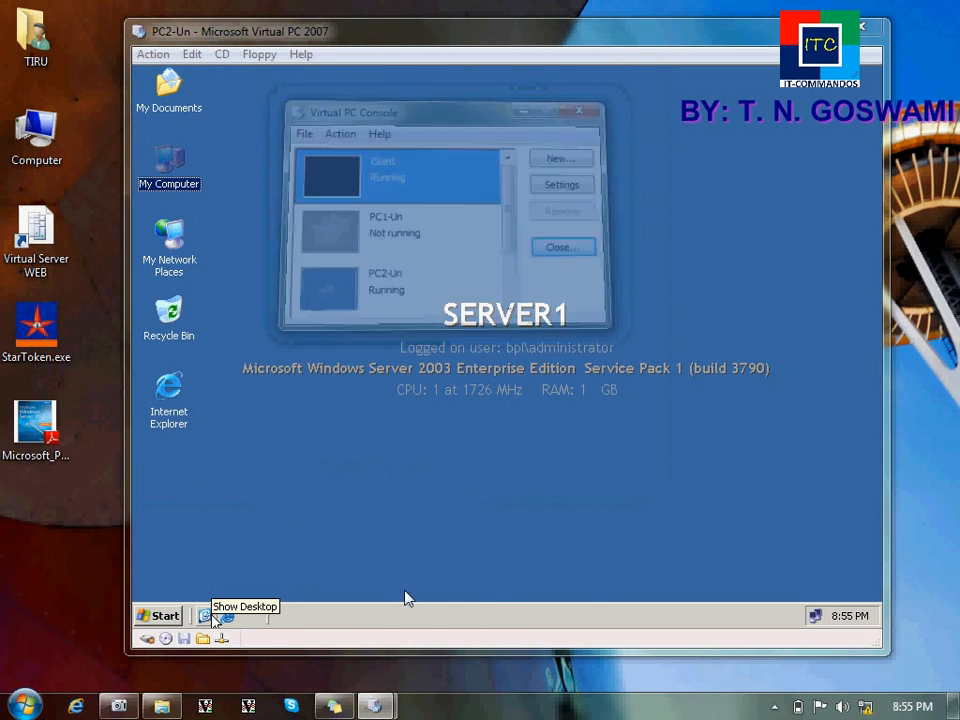
left_click(437, 548)
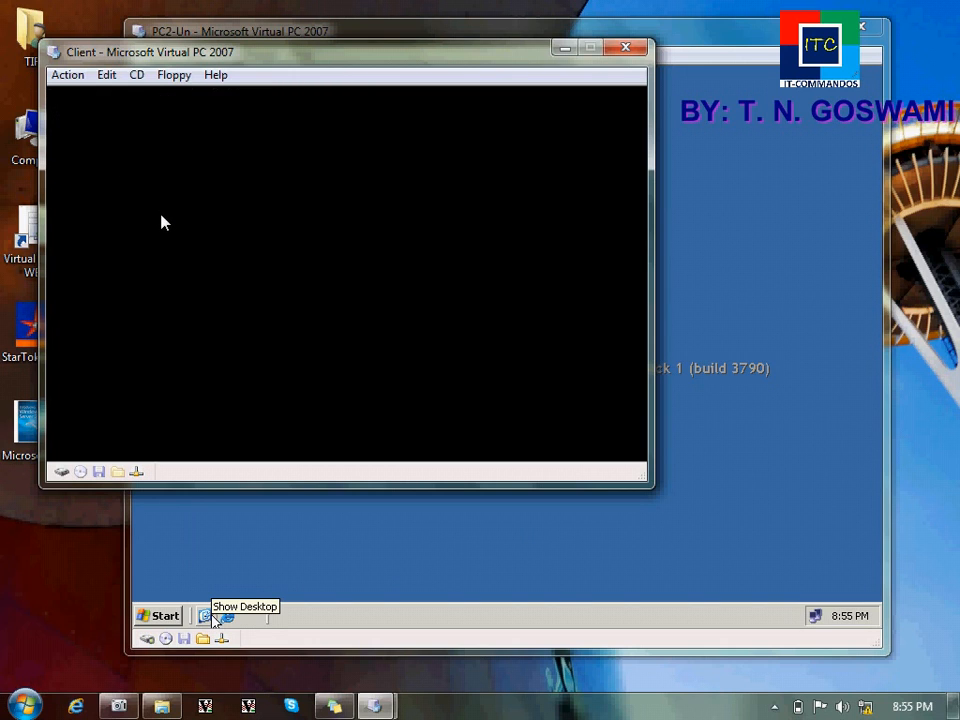
Step: In the Client BIOS, make PXE UNDI the 1st boot device and save with F10
key("Delete")
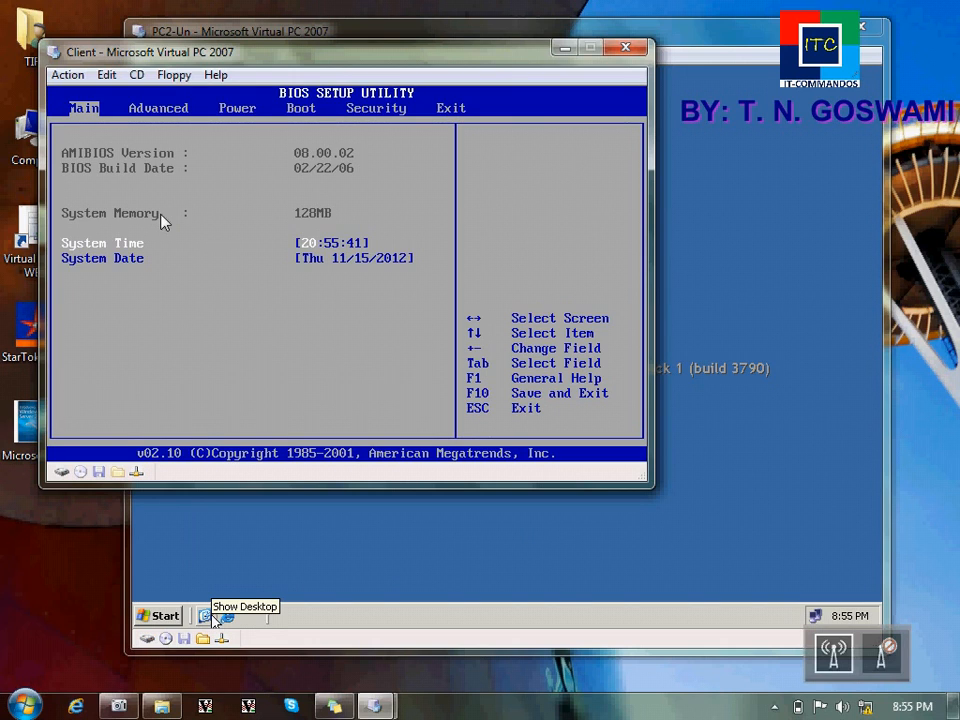
key("Right")
key("Right")
key("Right")
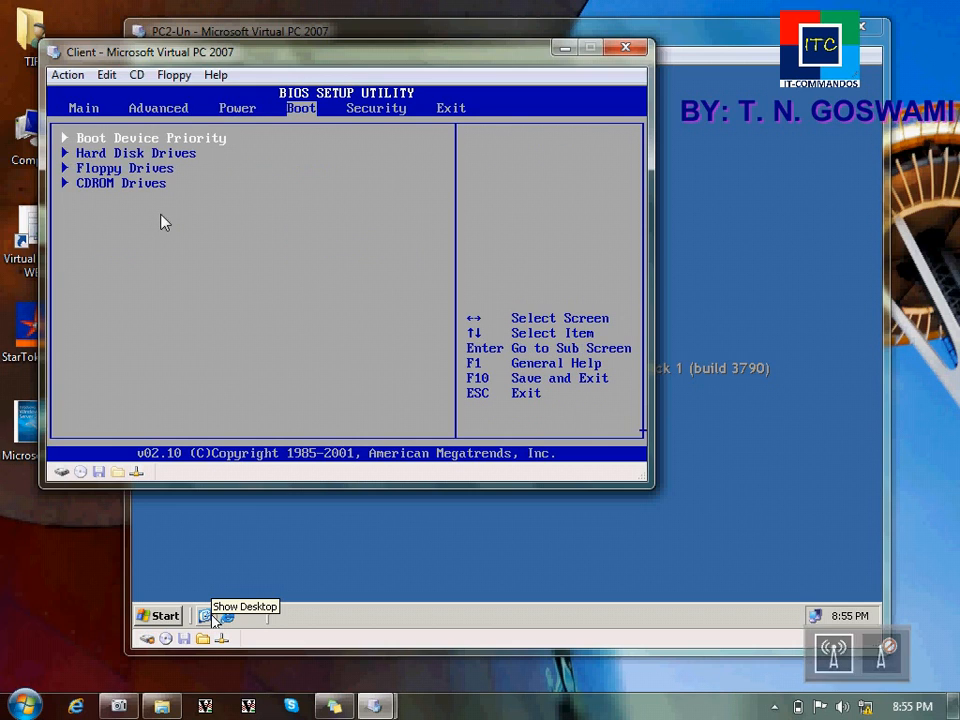
key("Return")
key("Return")
key("Down")
key("Down")
key("Down")
key("Return")
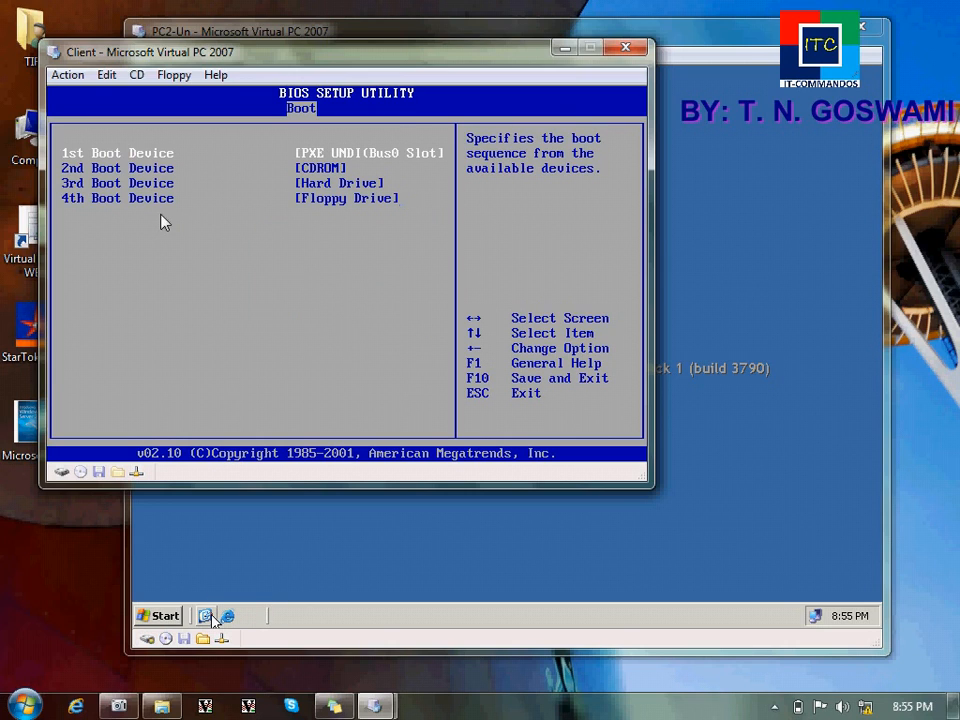
key("Escape")
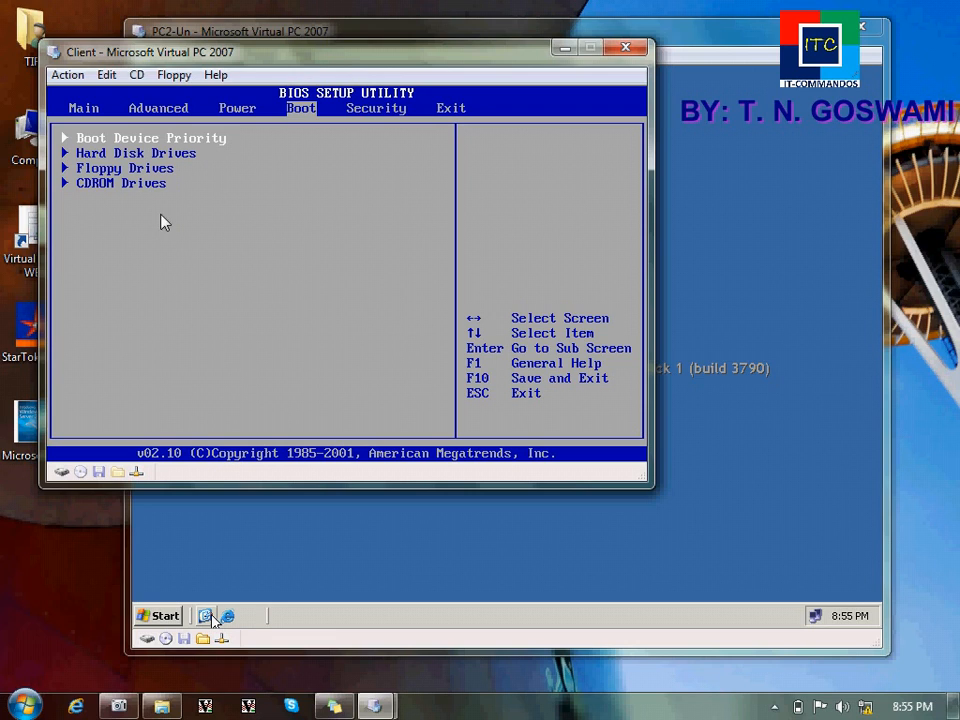
key("Return")
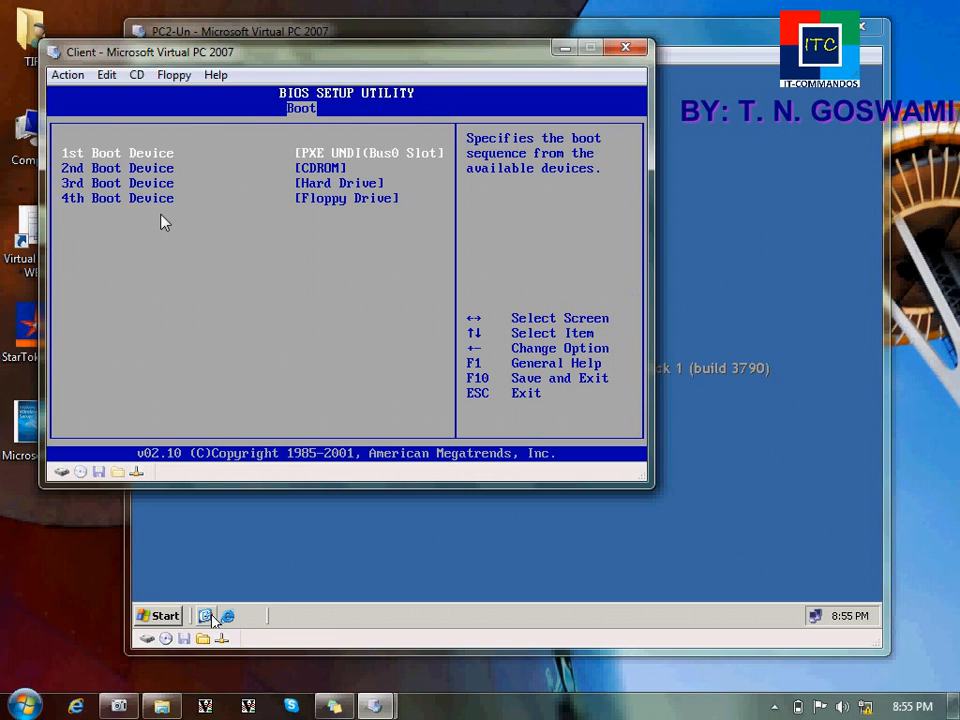
key("Escape")
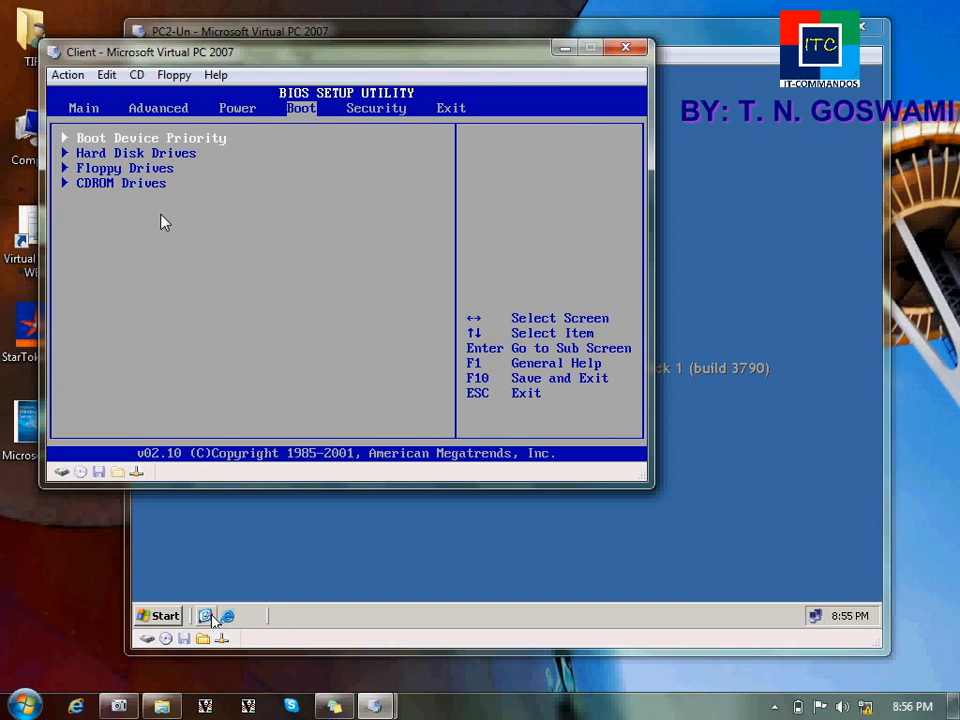
key("F10")
key("Return")
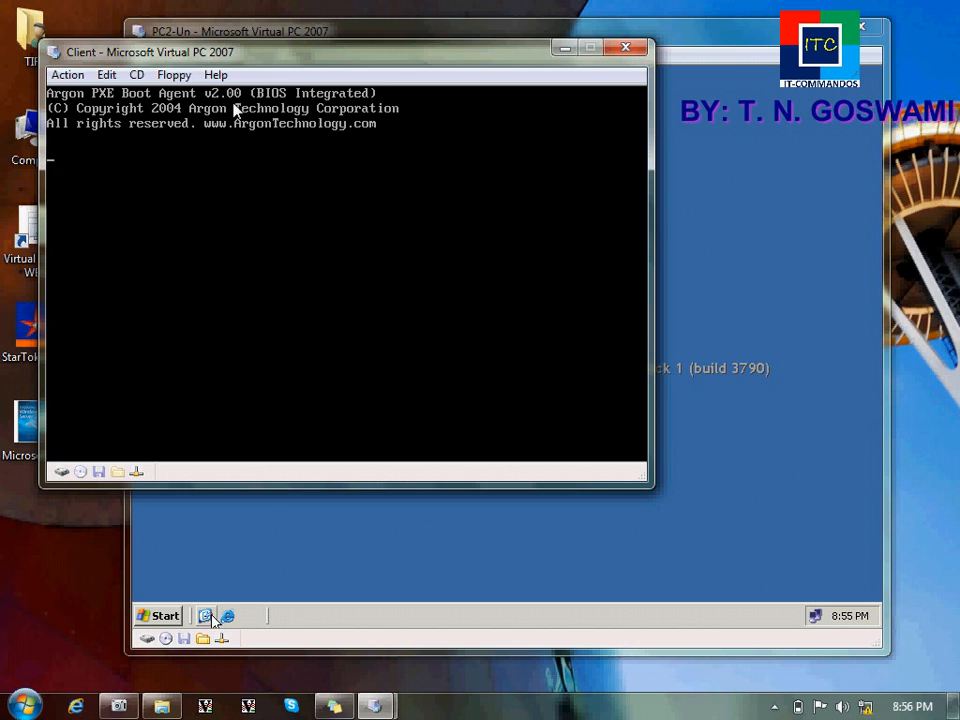
Step: Move the Client window and press F12 for a network boot, retrying until the wizard loads
left_click_drag(253, 64, 318, 91)
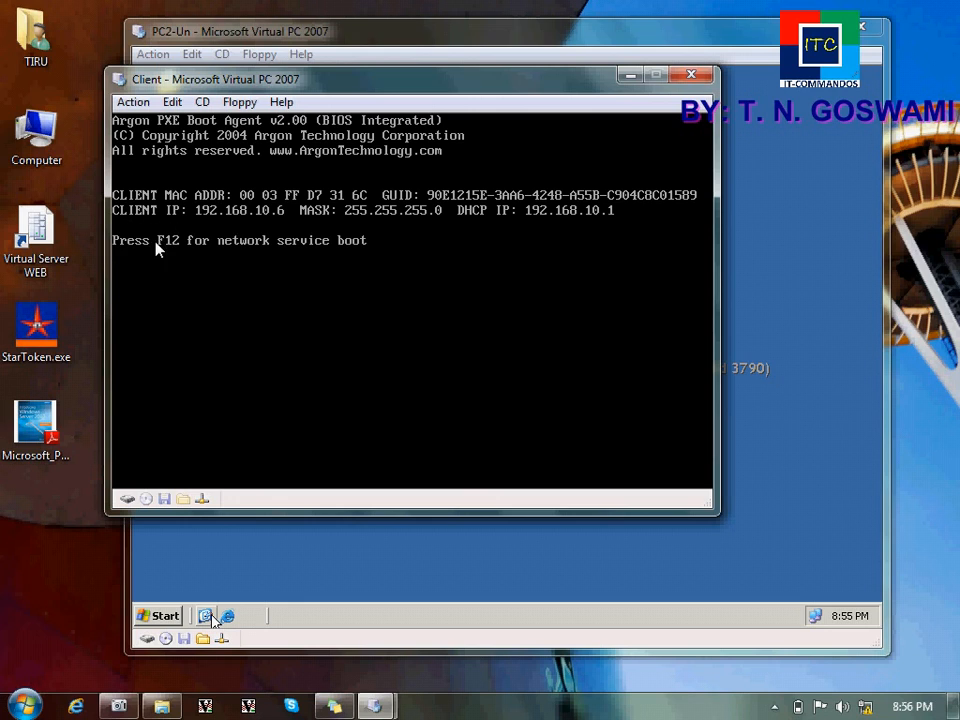
key("F12")
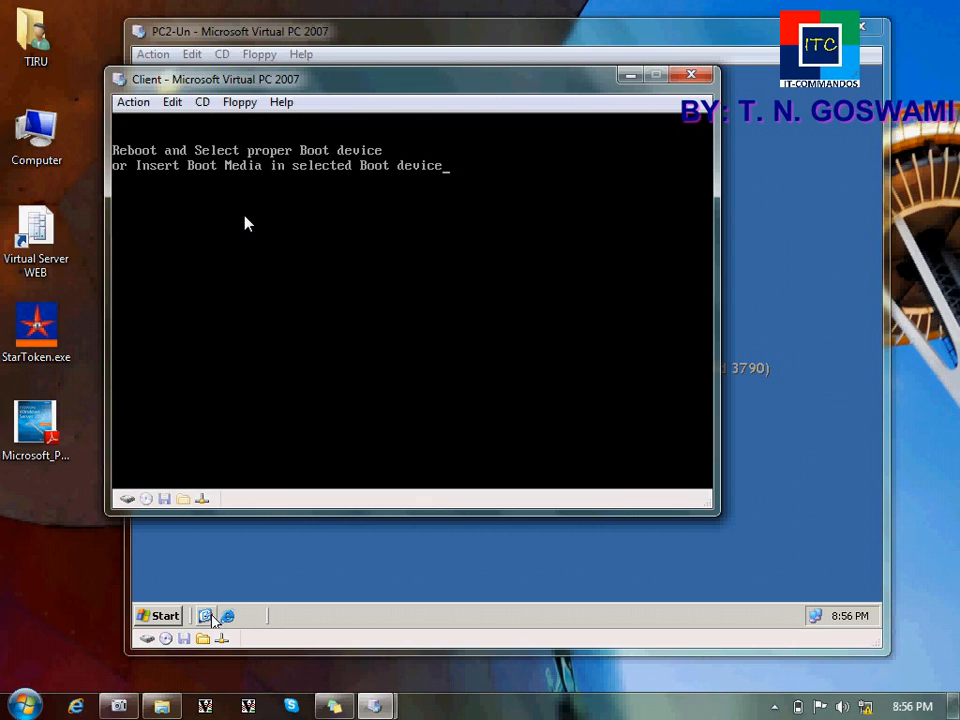
key("Return")
key("Return")
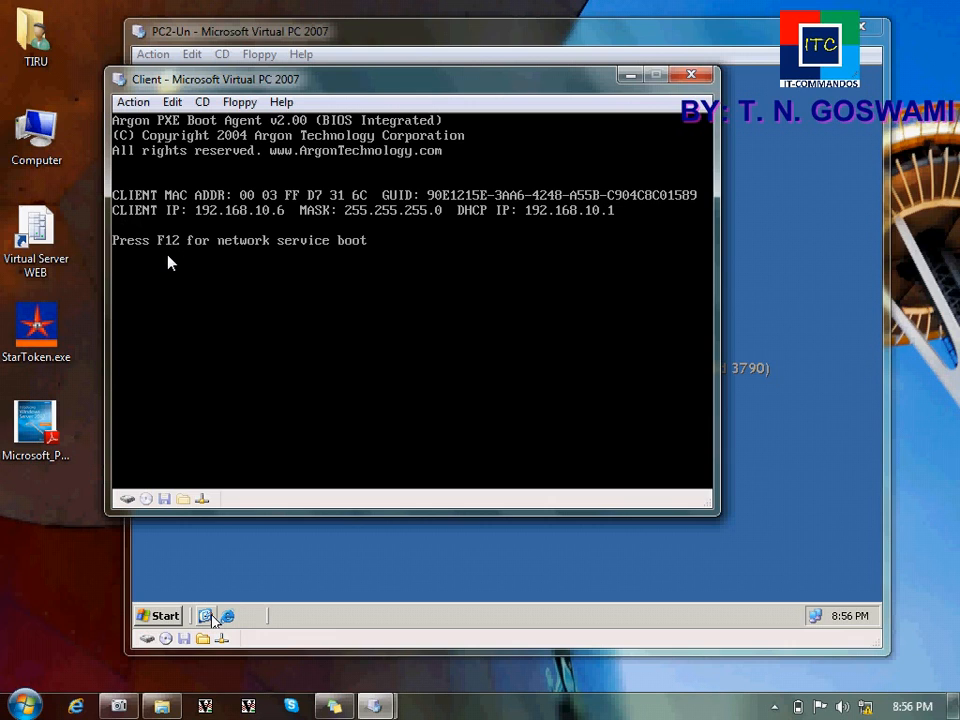
key("F12")
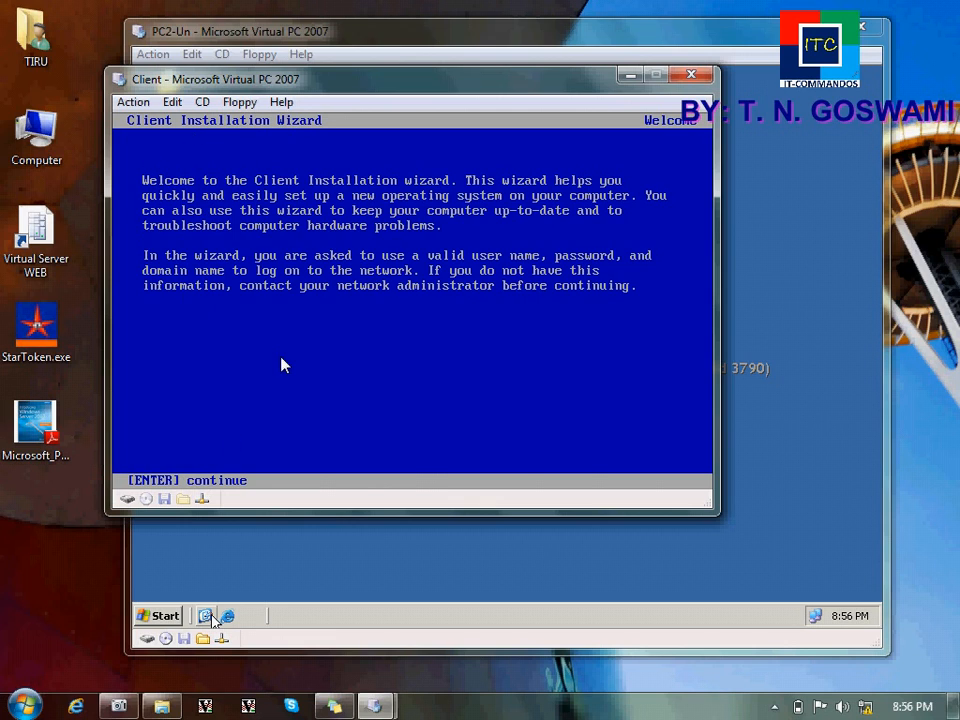
Step: Pass the wizard welcome page and enter user name administrator plus the account password
key("Return")
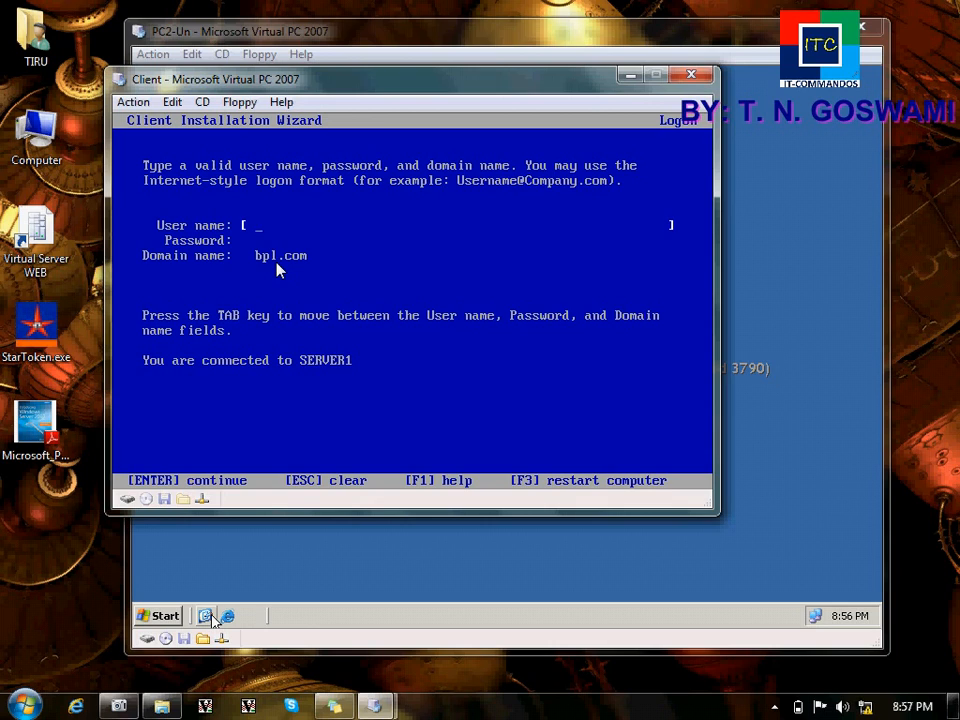
type("administrator")
key("Tab")
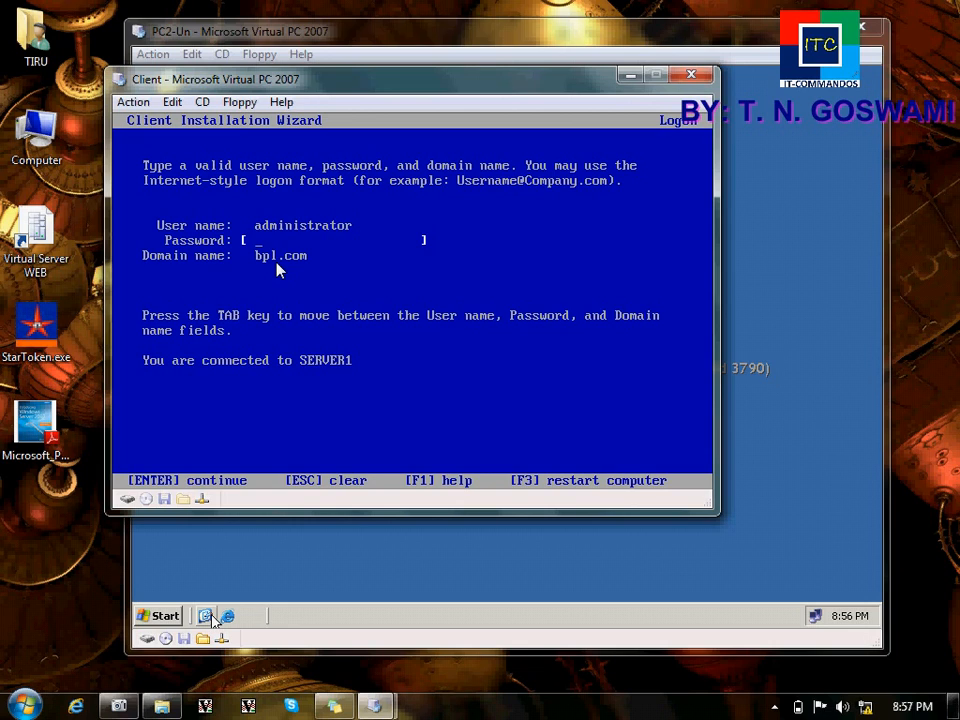
type("*********")
Step: Log on, choose Automatic Setup, accept the disk-erase caution and confirm installation settings
key("Return")
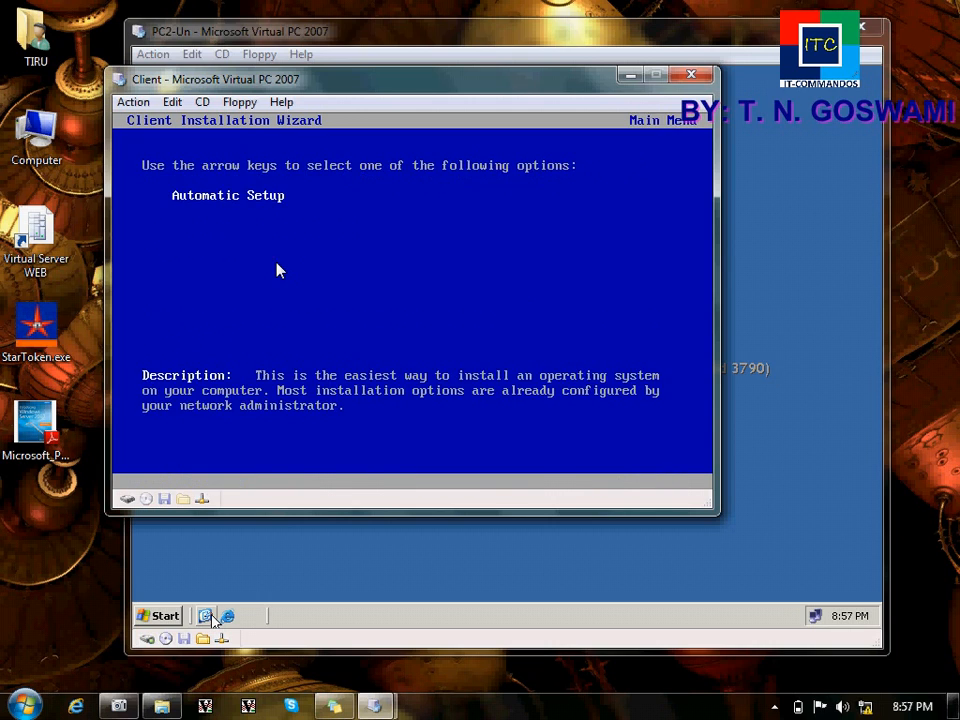
key("Return")
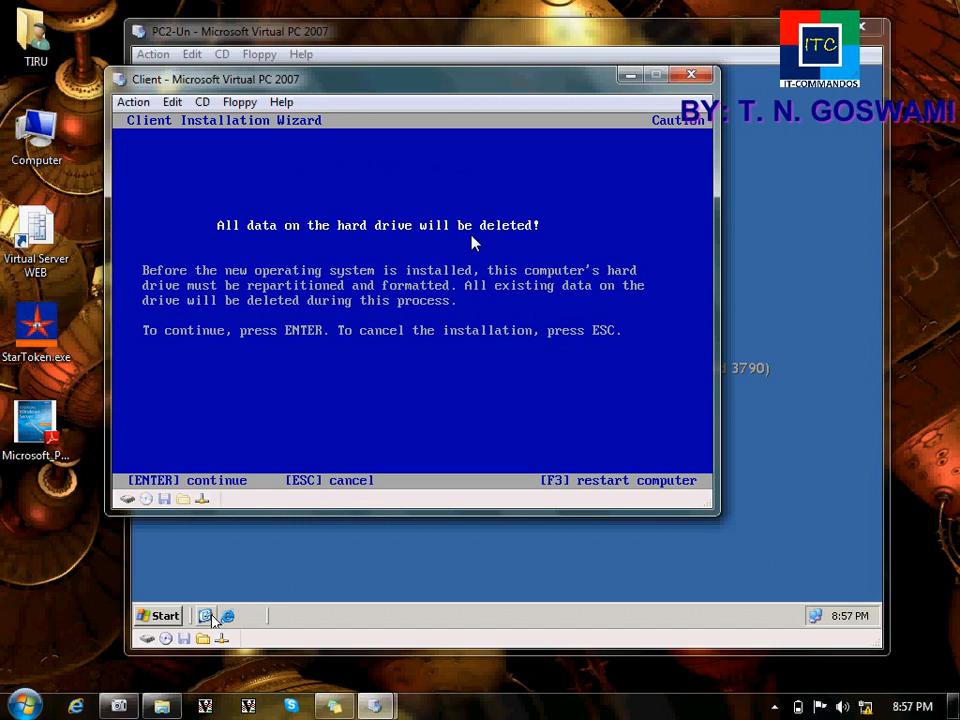
key("Return")
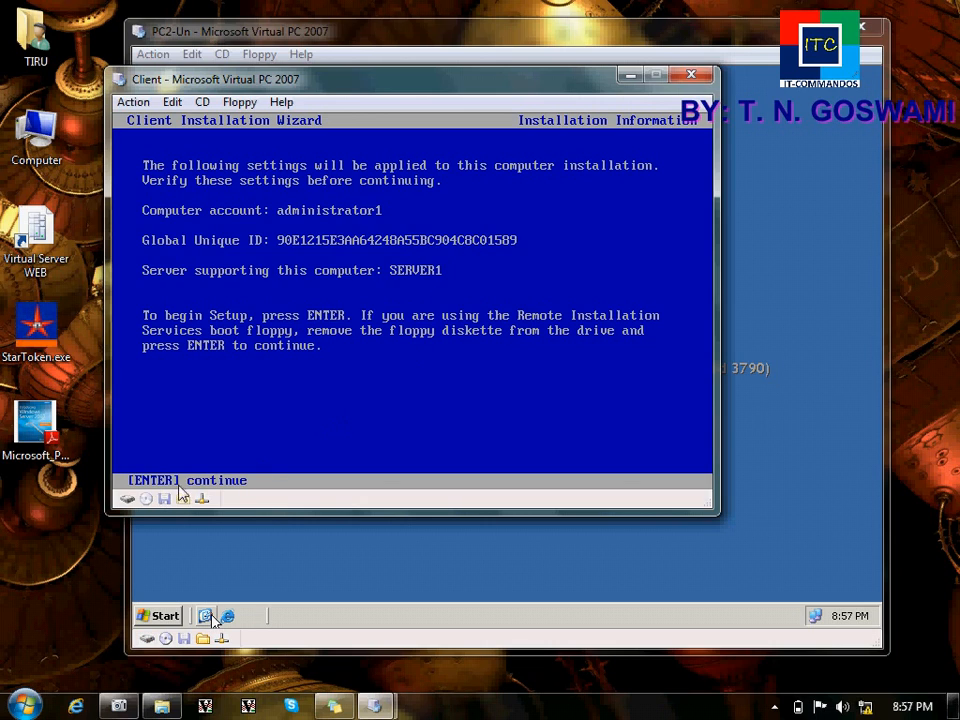
key("Return")
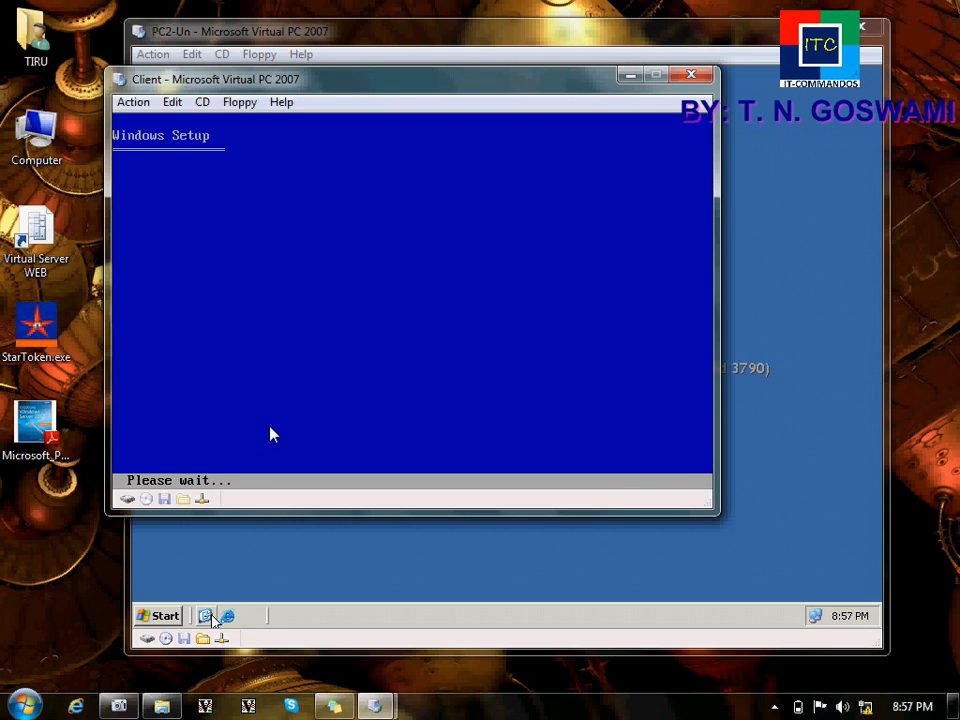
Step: Move the Client VM window aside and bring the PC2-Un server window to the front
left_click_drag(326, 83, 397, 120)
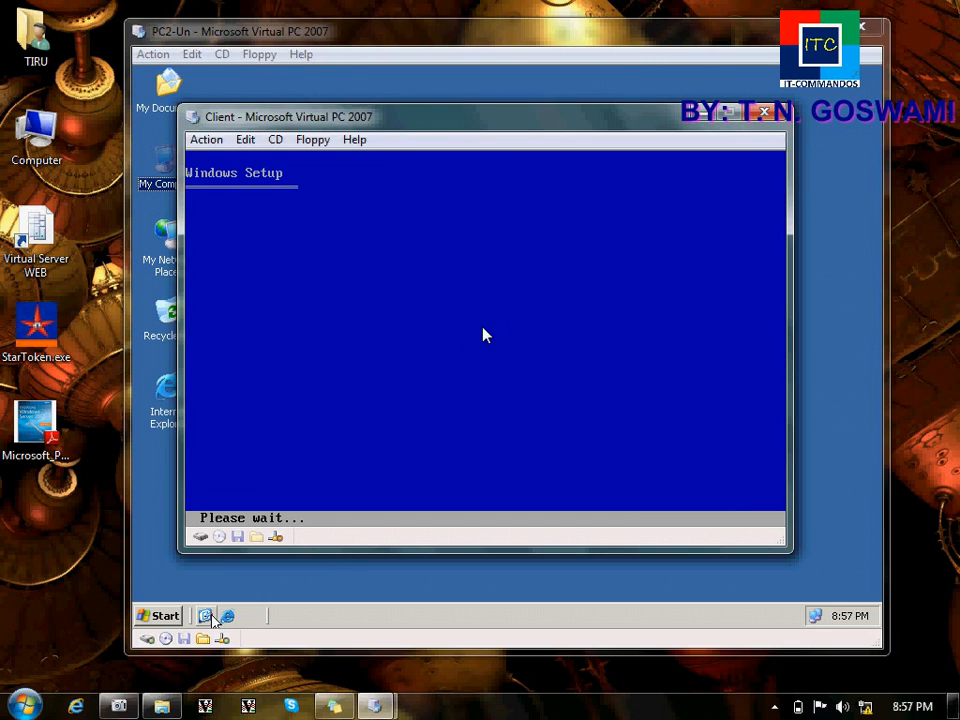
left_click(275, 140)
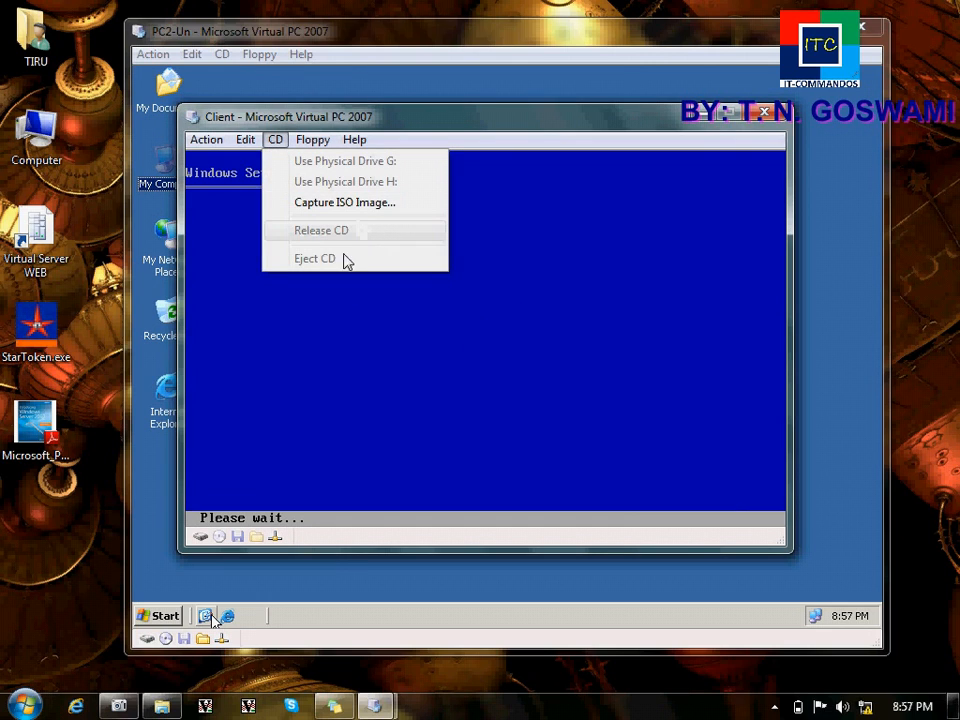
left_click(347, 378)
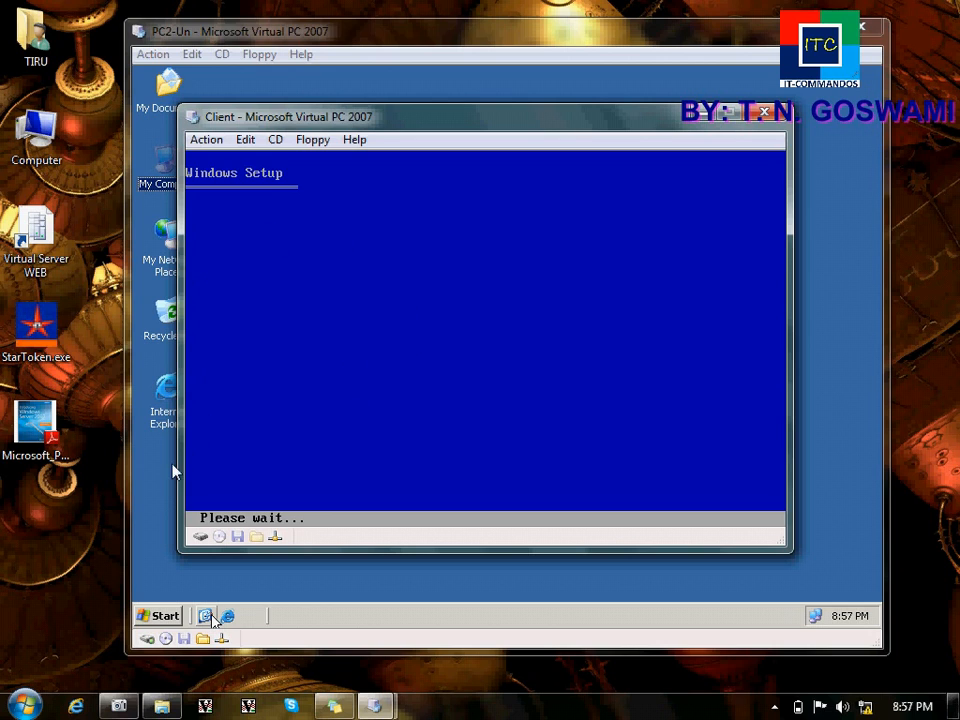
left_click(282, 681)
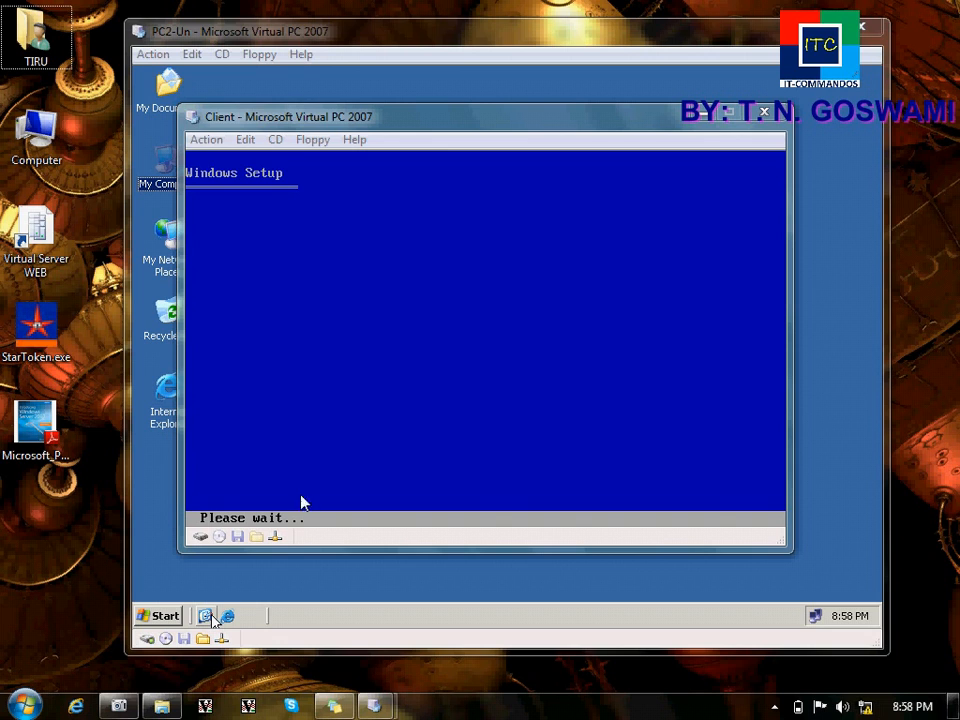
left_click(268, 589)
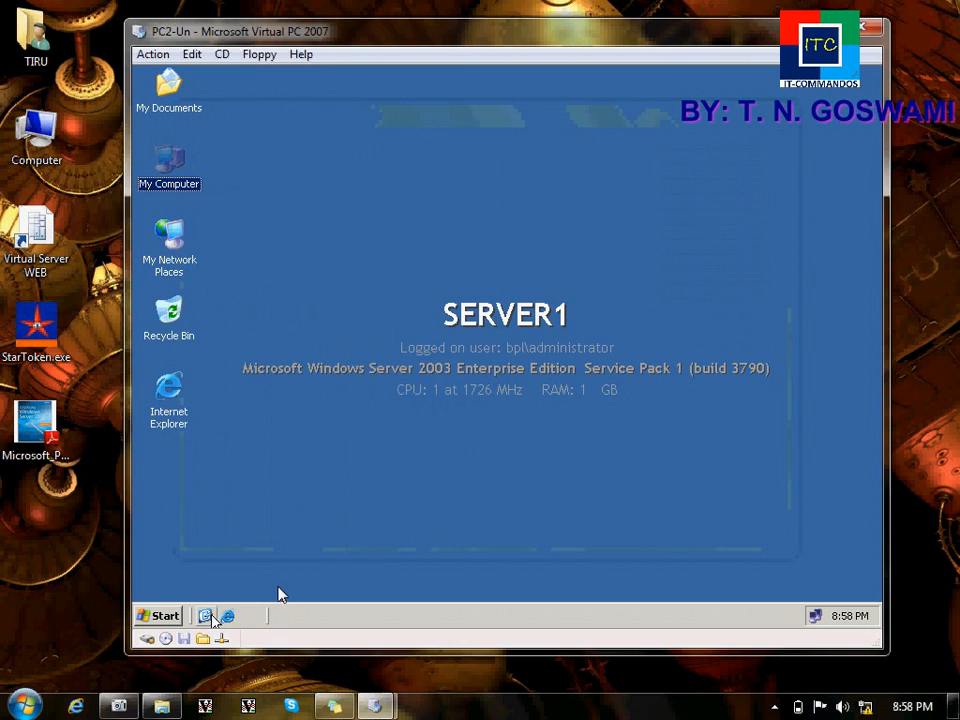
Step: Open the server's DHCP console and select the Address Leases entry for 192.168.10.6
left_click(160, 616)
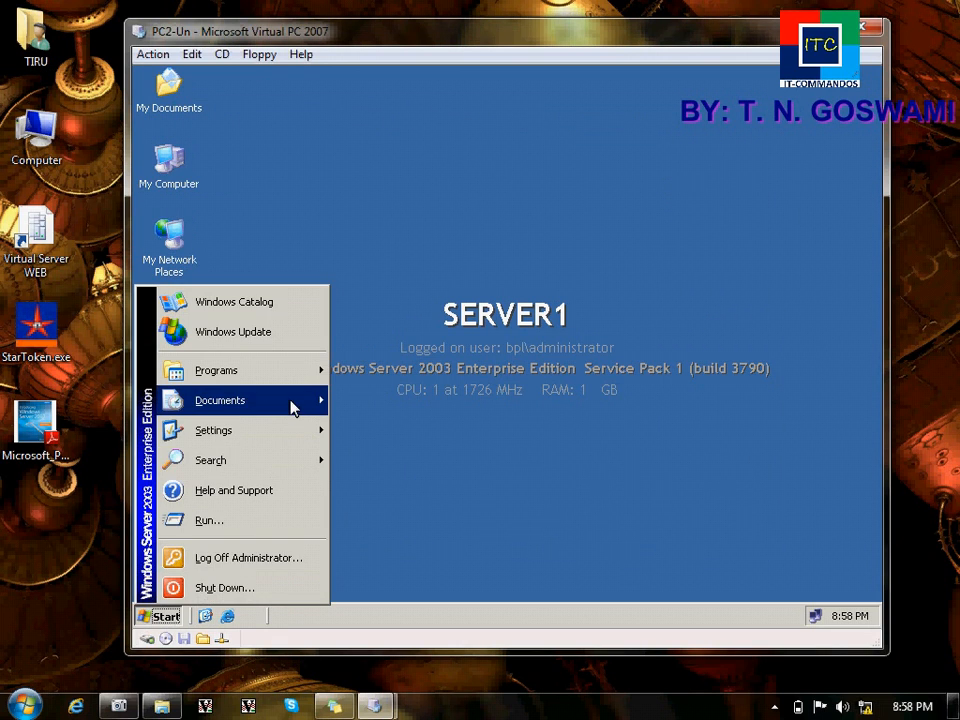
mouse_move(268, 372)
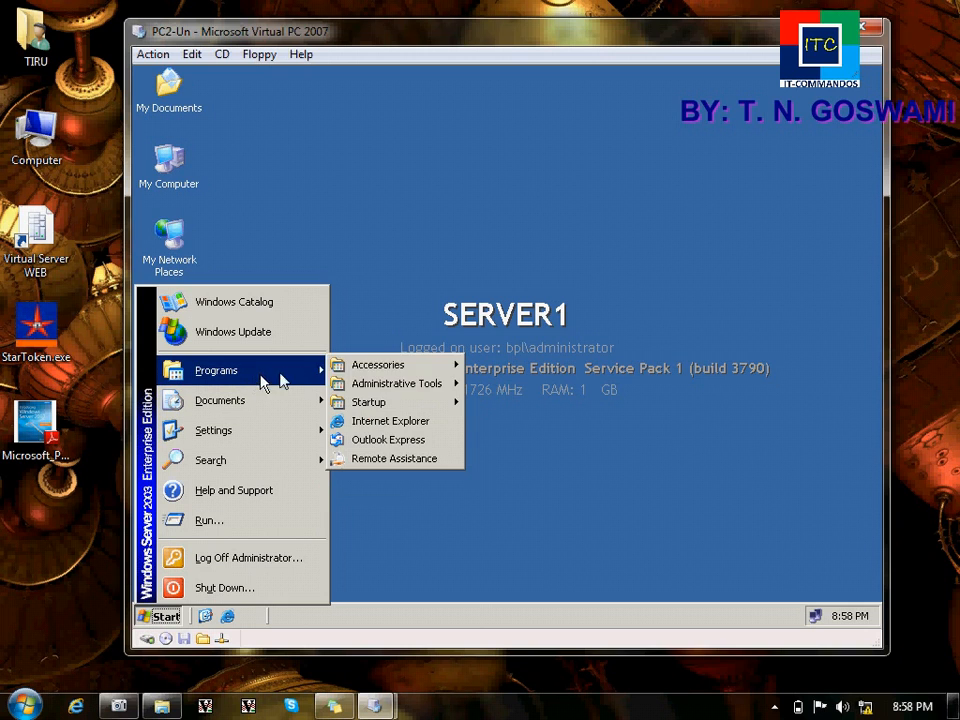
mouse_move(364, 386)
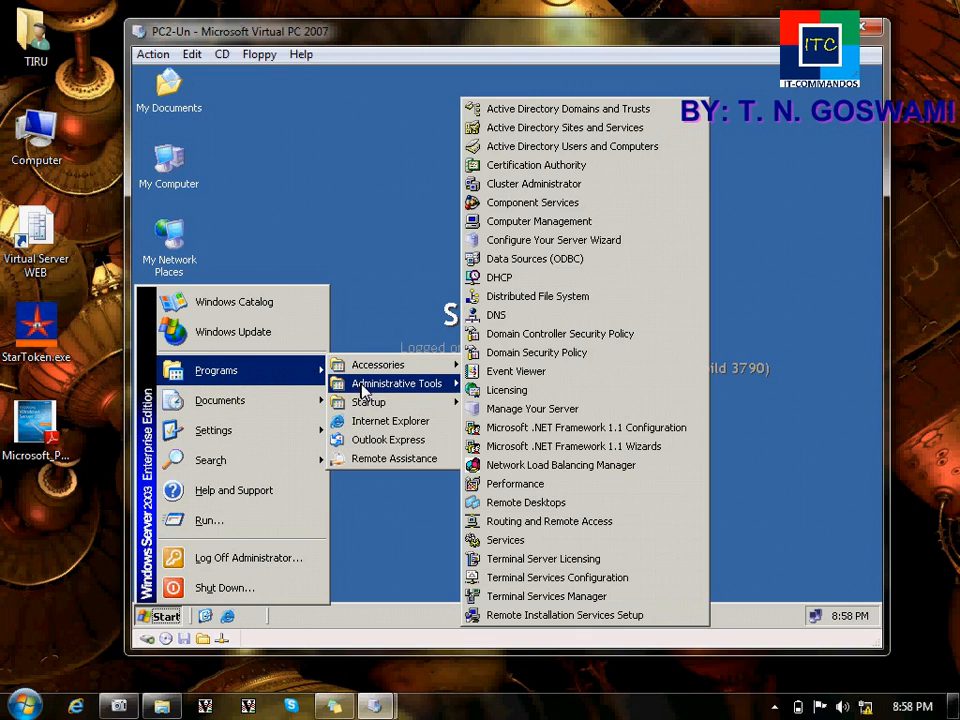
left_click(530, 276)
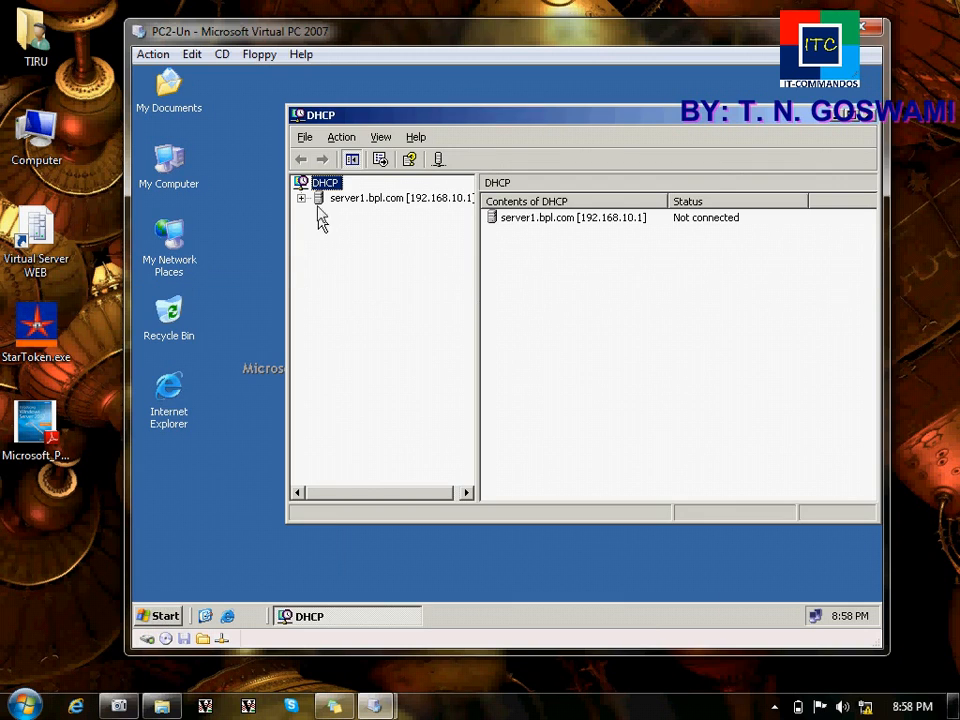
left_click(301, 198)
left_click(318, 213)
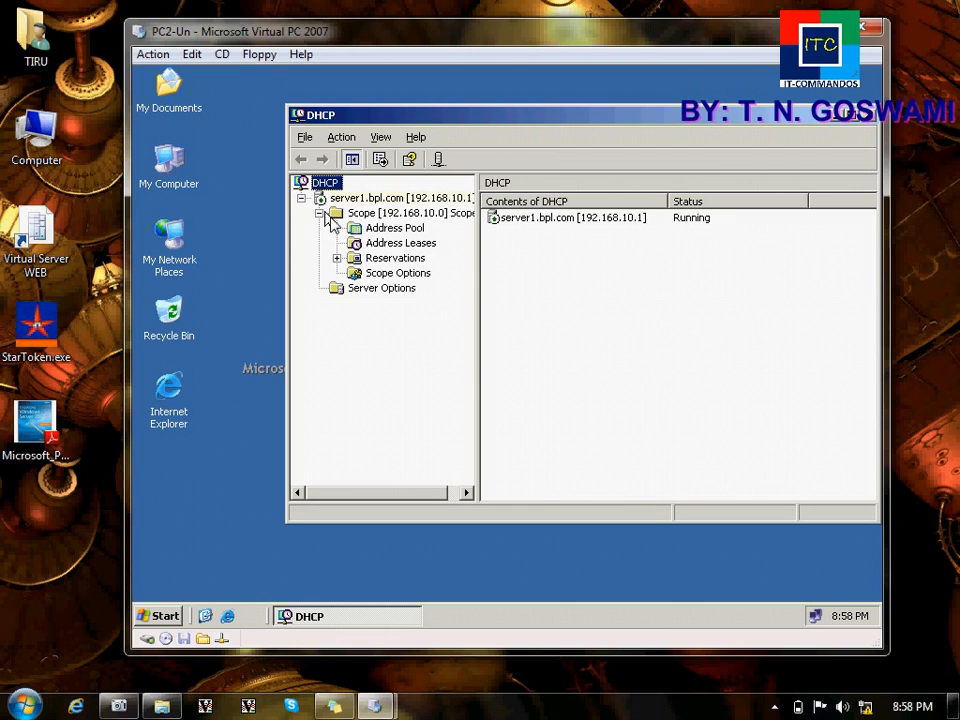
left_click(383, 245)
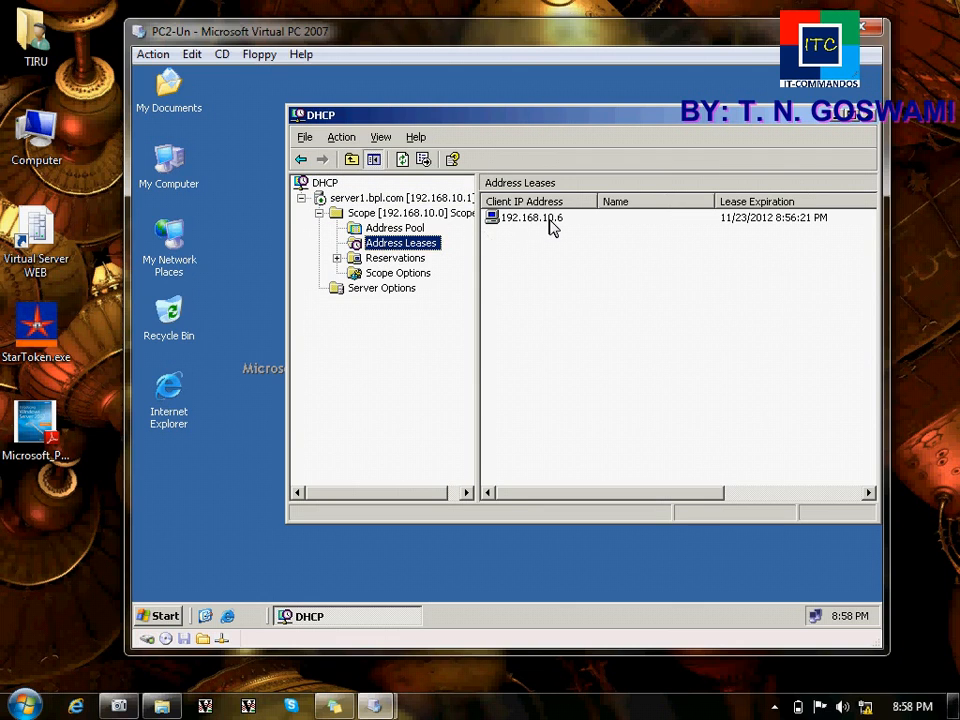
left_click(549, 220)
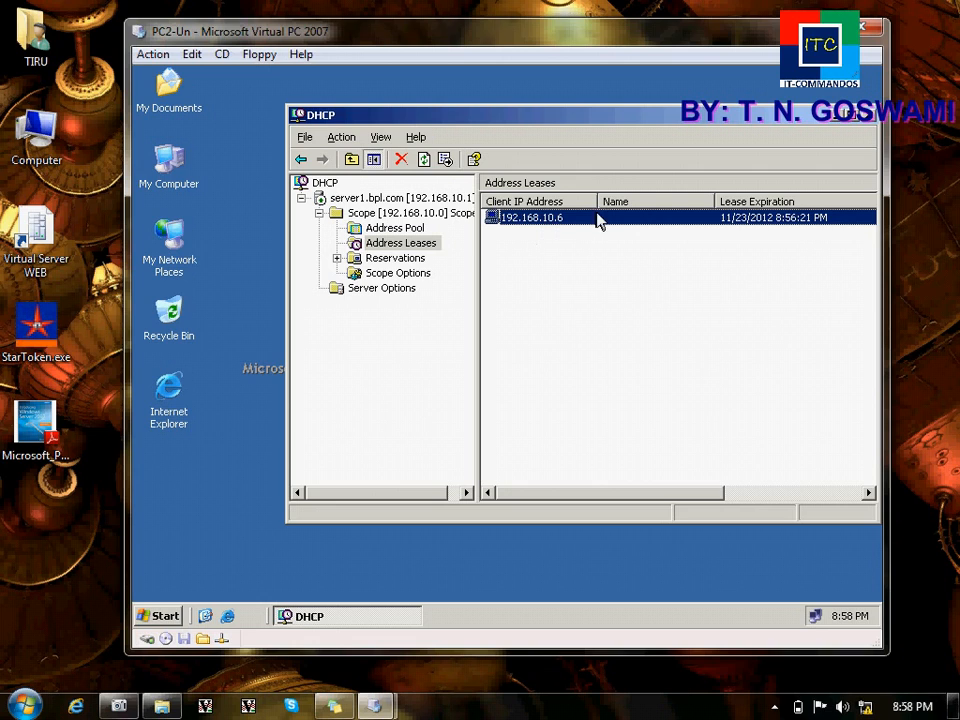
Step: Widen the lease columns to show the full Unique ID, then return to the Client window
left_click_drag(594, 494, 627, 497)
left_click_drag(660, 506, 719, 514)
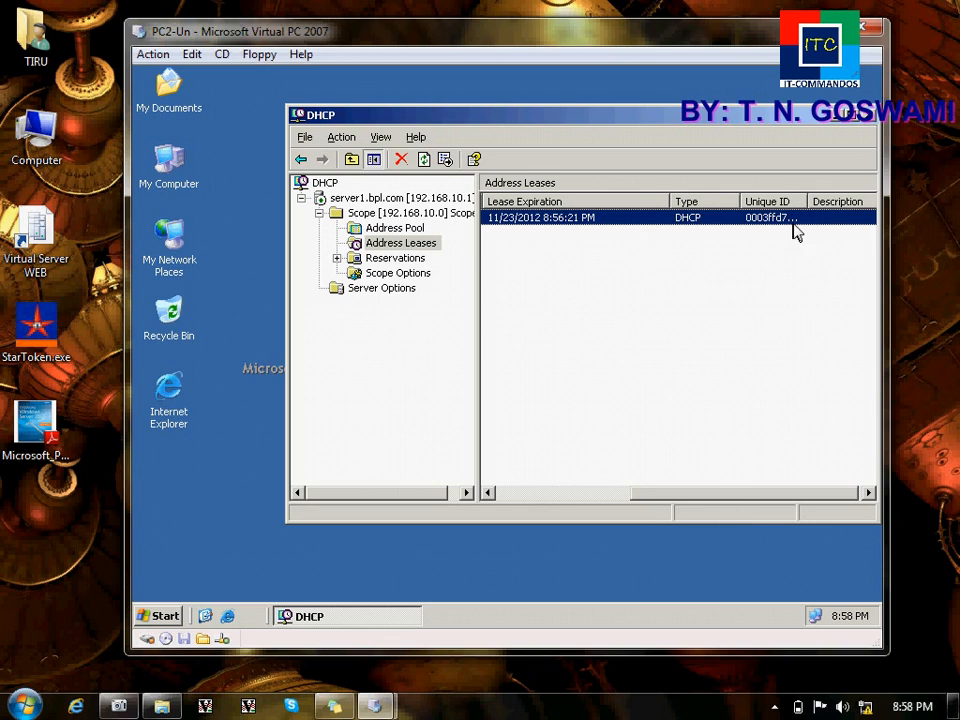
left_click_drag(807, 201, 870, 201)
left_click_drag(714, 492, 558, 492)
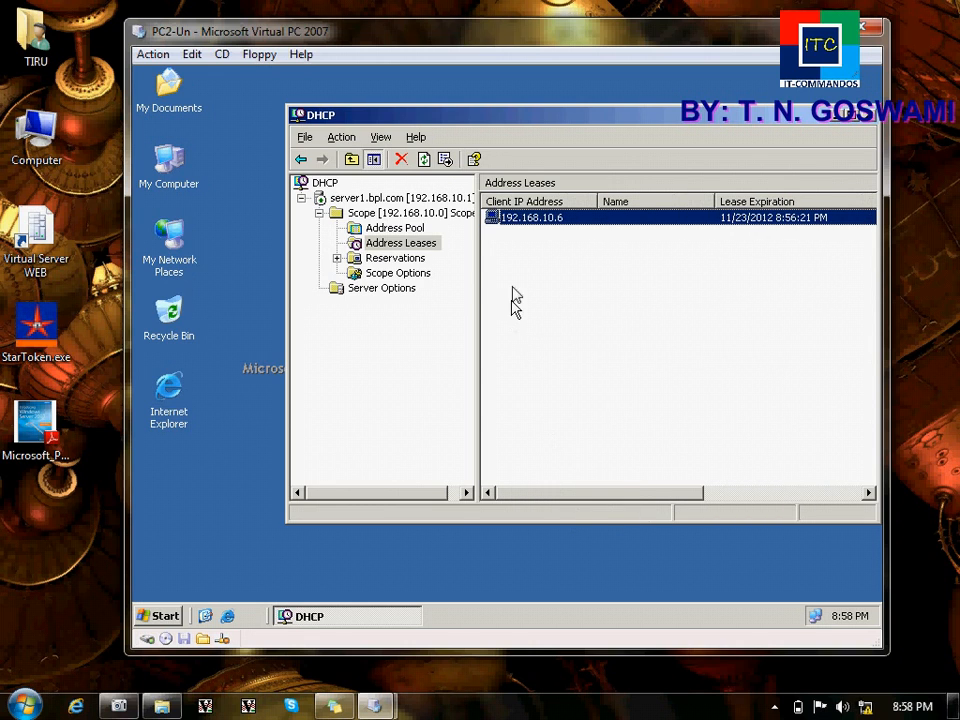
mouse_move(335, 706)
left_click(465, 612)
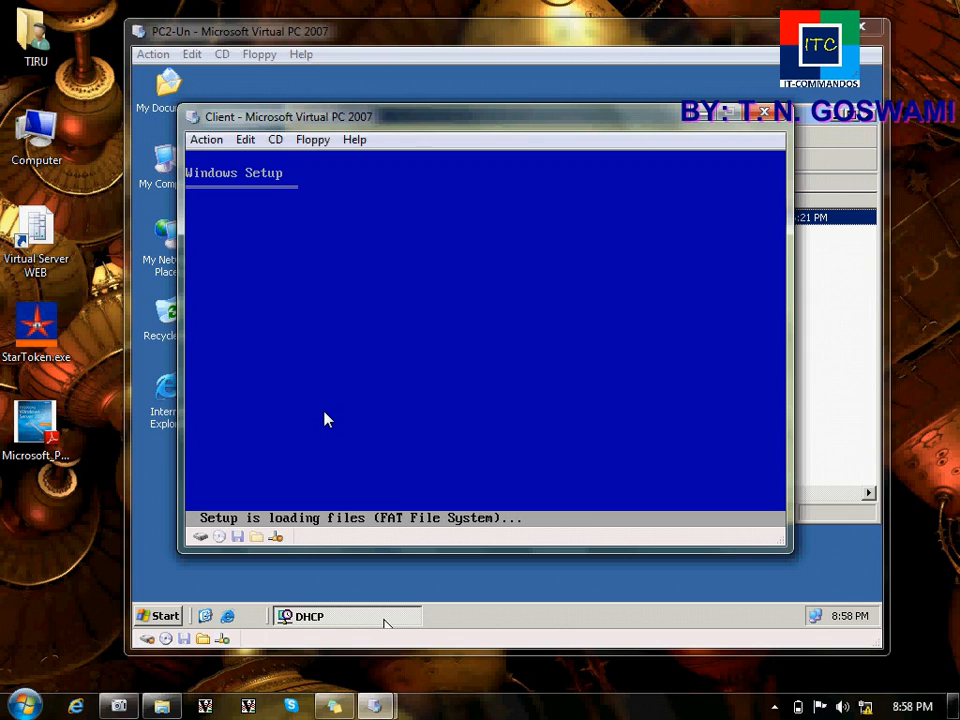
Step: Close the server's DHCP console and minimize the PC2-Un window, leaving the client's Setup visible
left_click_drag(406, 124, 499, 126)
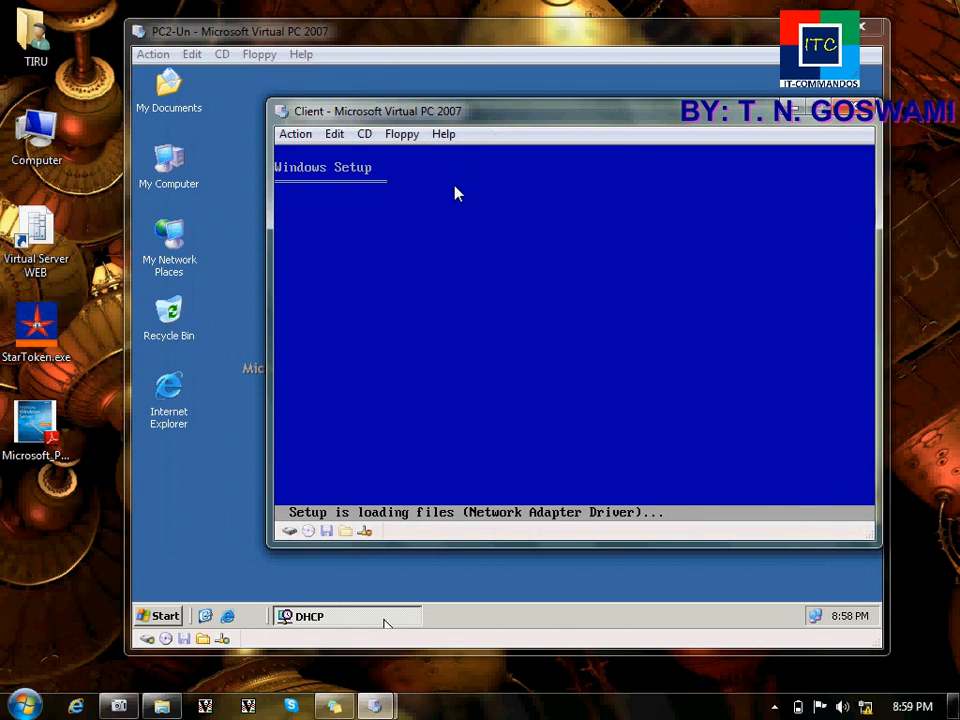
left_click(238, 440)
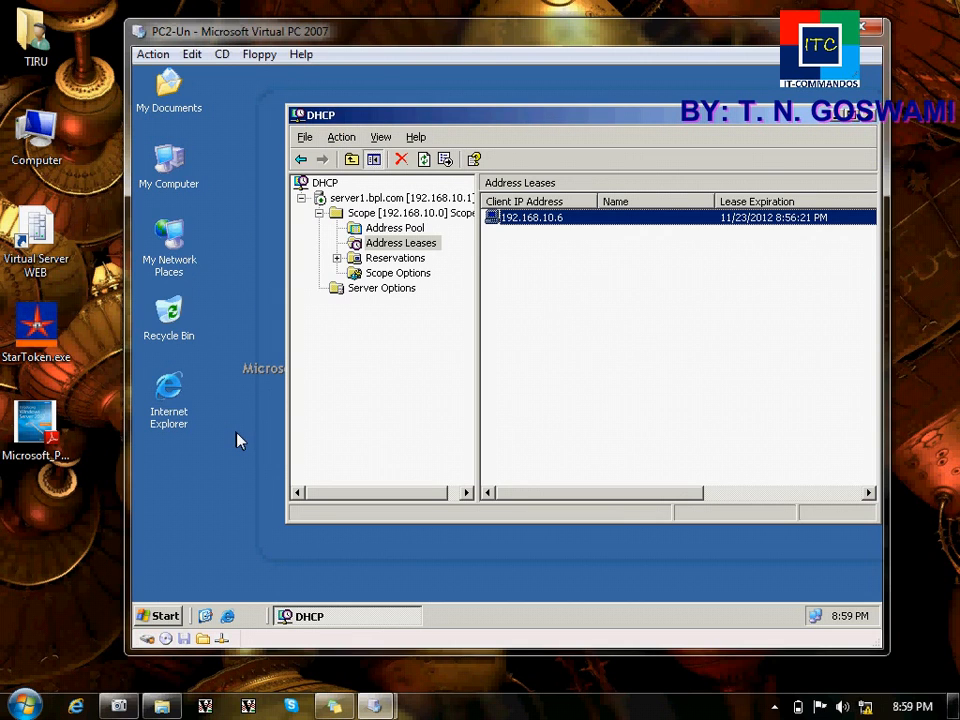
left_click(862, 116)
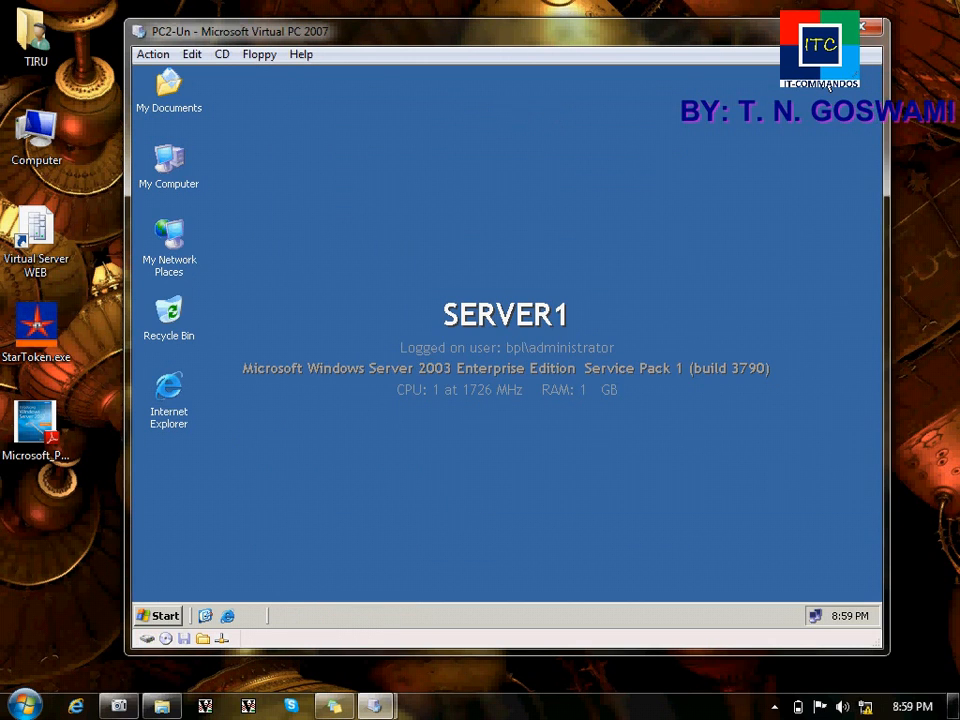
left_click(802, 28)
left_click(591, 611)
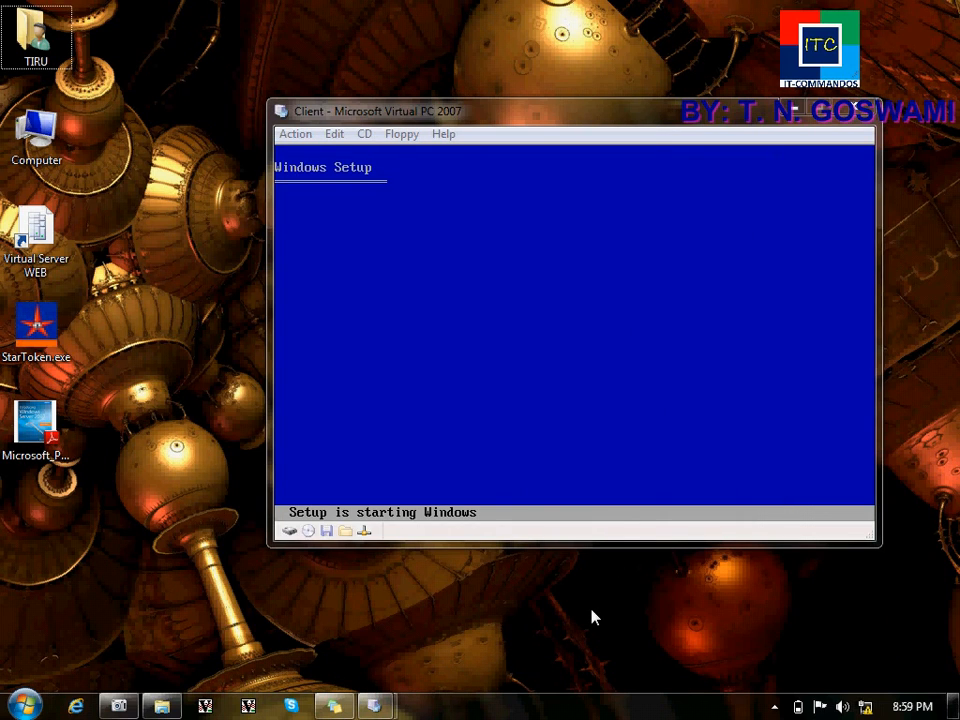